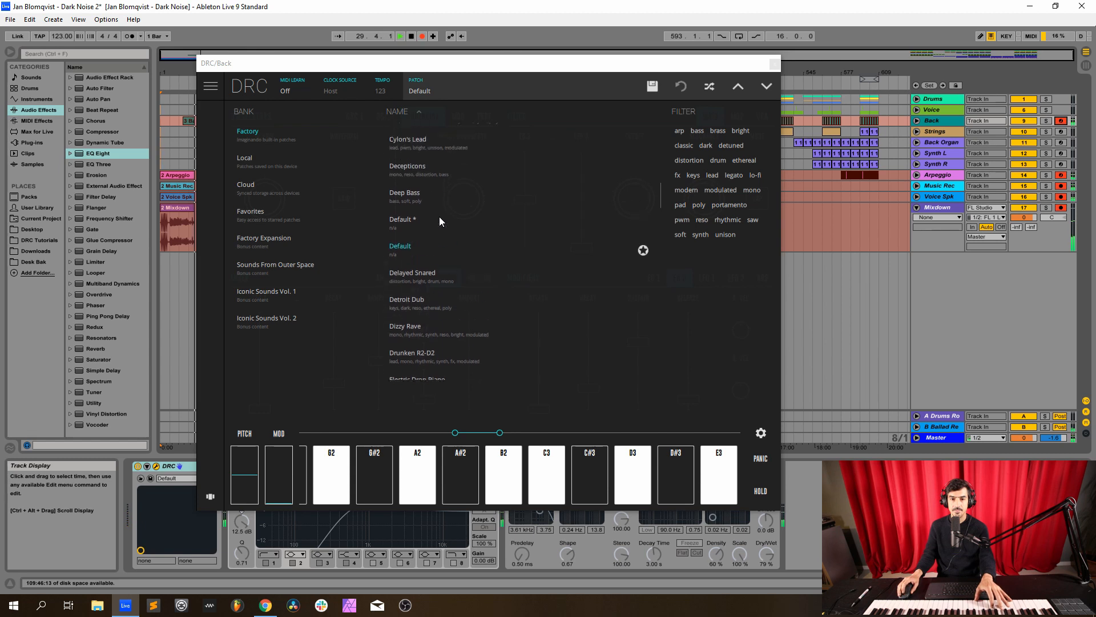
Load the Default patch from the Factory bank, discard its modified version, and close the patch browser
click(416, 236)
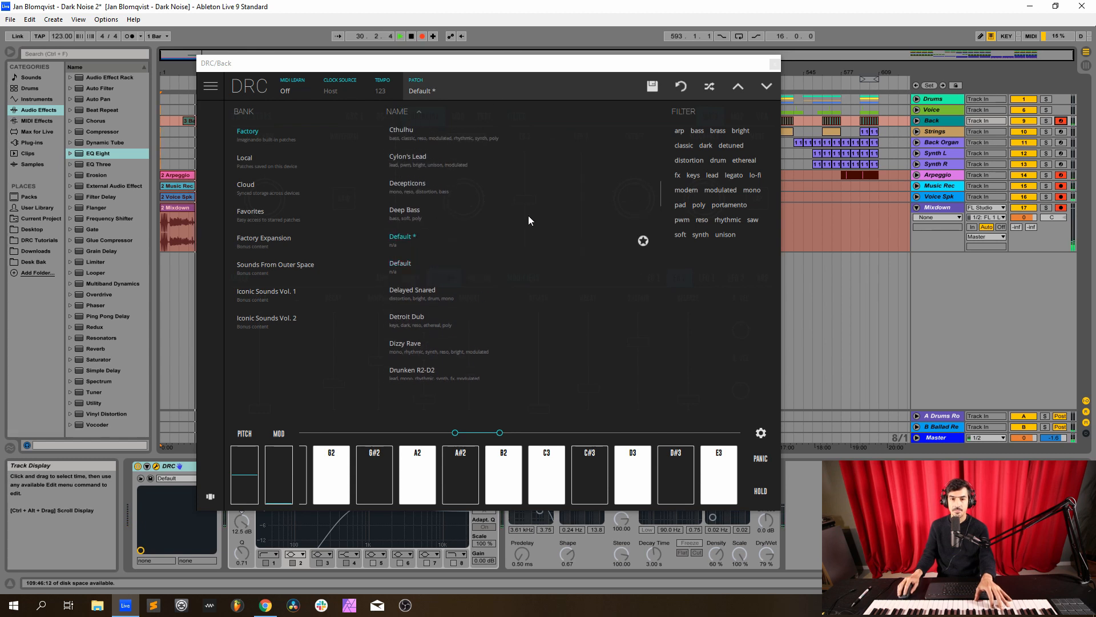
click(681, 86)
click(567, 309)
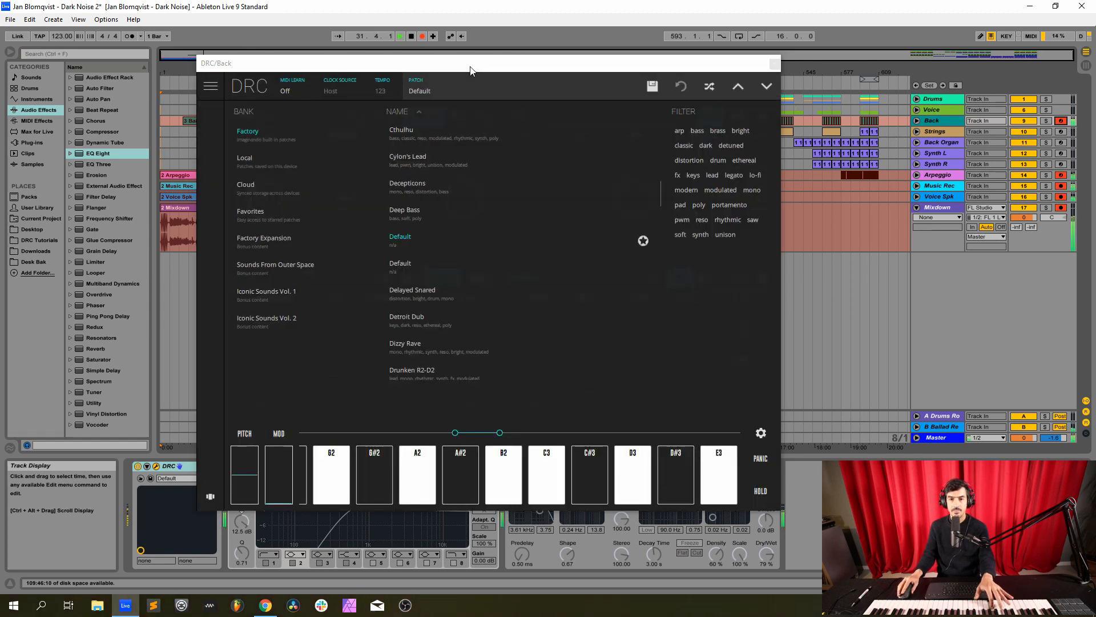
click(450, 97)
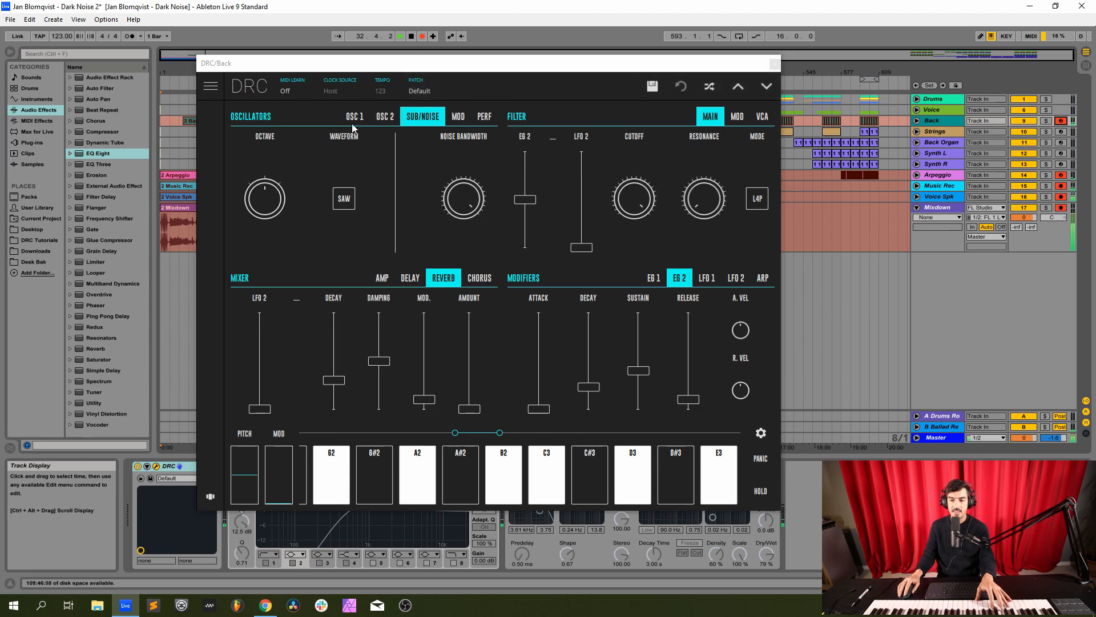
Raise the sub oscillator's octave, try the SQR waveform, and set the waveform back to SAW
drag(265, 193, 275, 71)
click(344, 200)
click(344, 184)
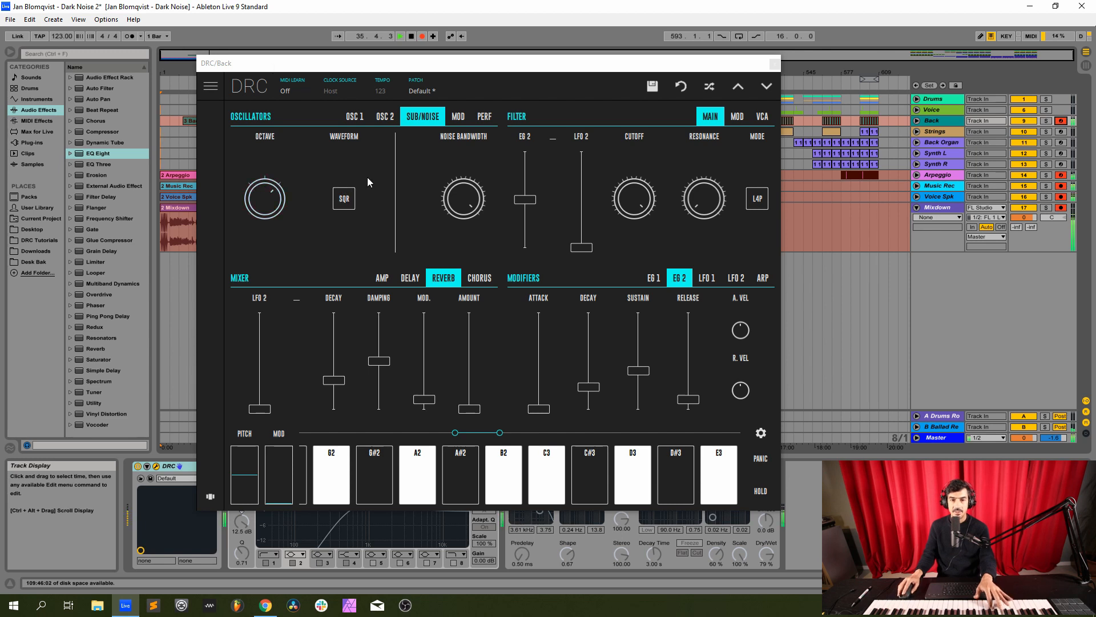
click(344, 198)
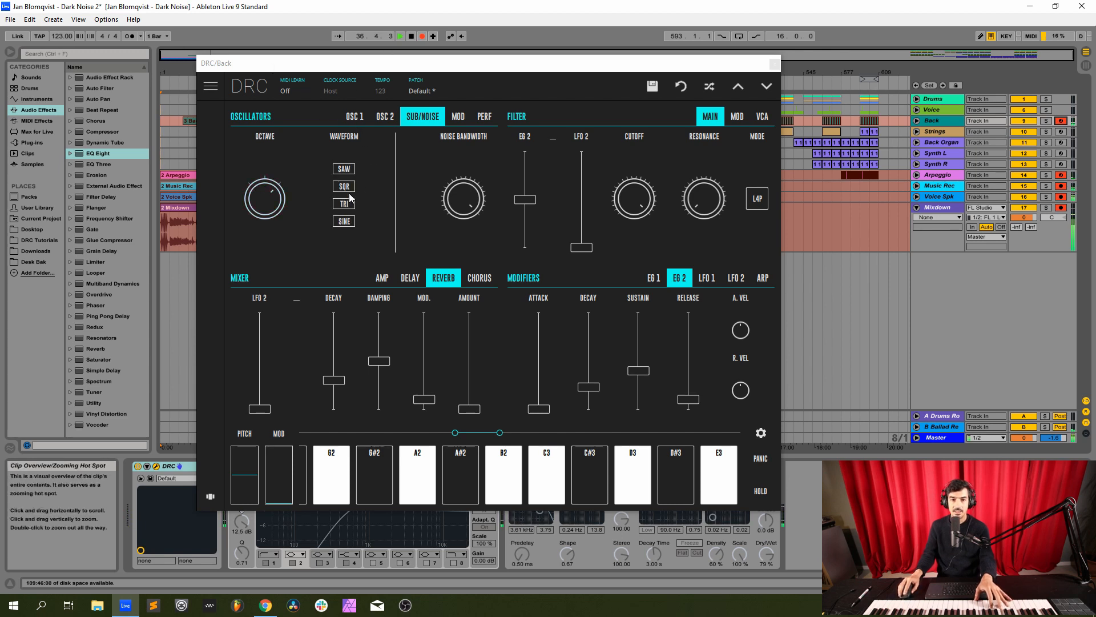
click(344, 171)
Raise oscillator 1's octave and set its waveform to SQR
click(353, 114)
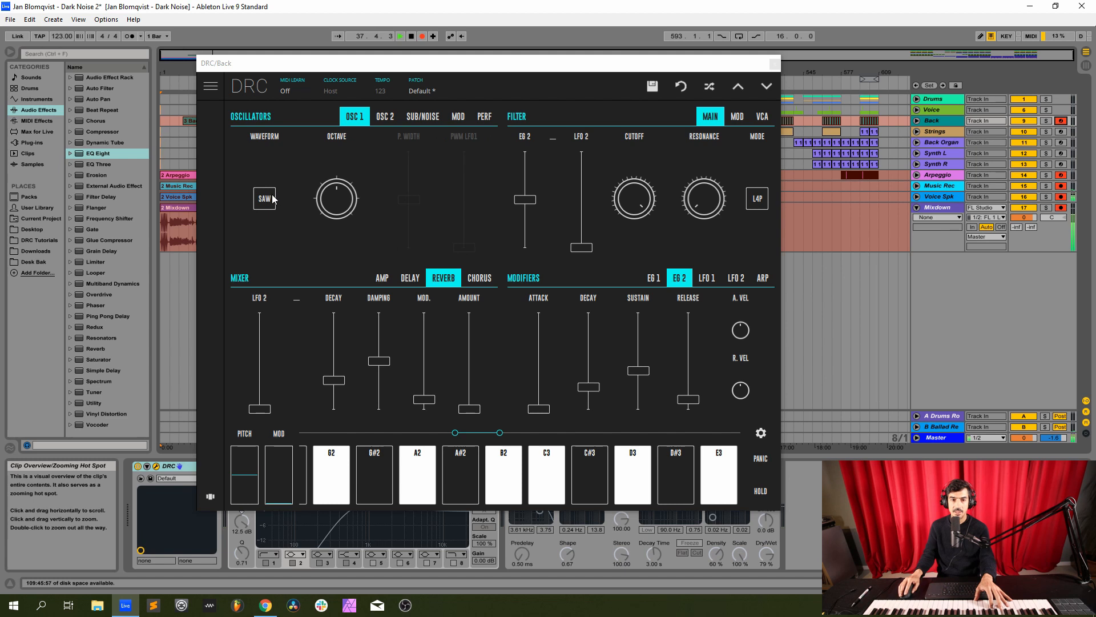
click(271, 198)
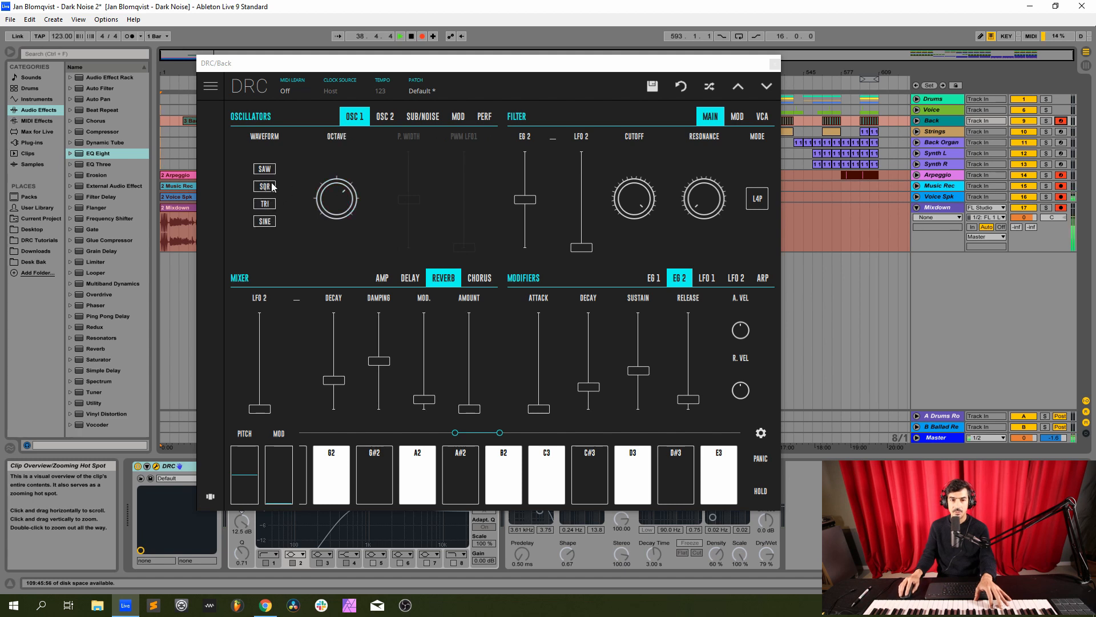
click(277, 184)
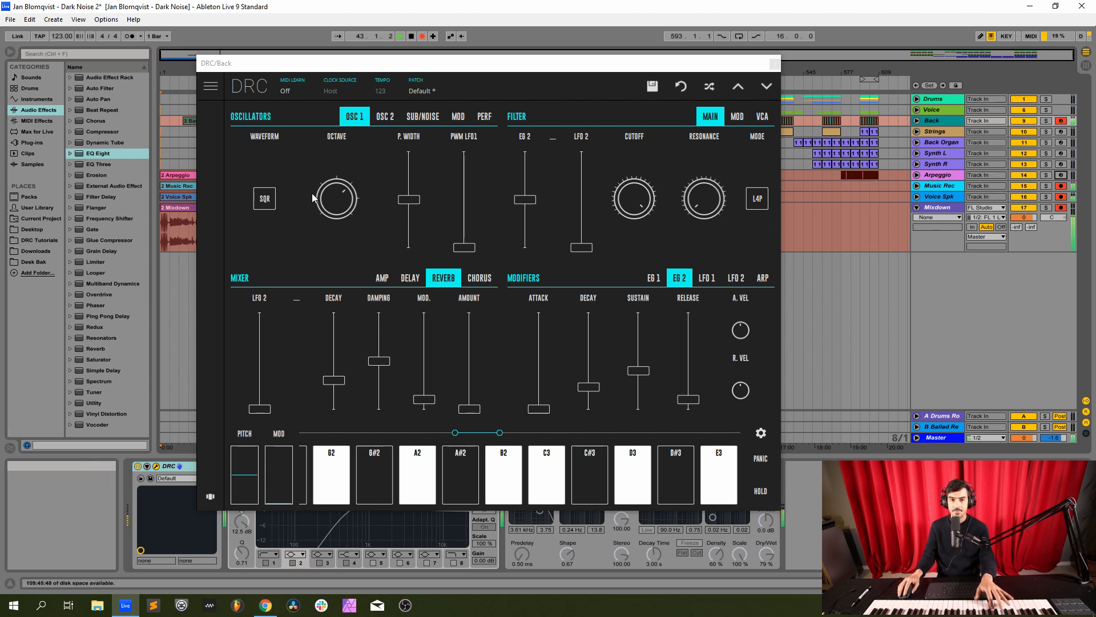
Raise oscillator 2's octave and set its semitone offset to 7
click(384, 117)
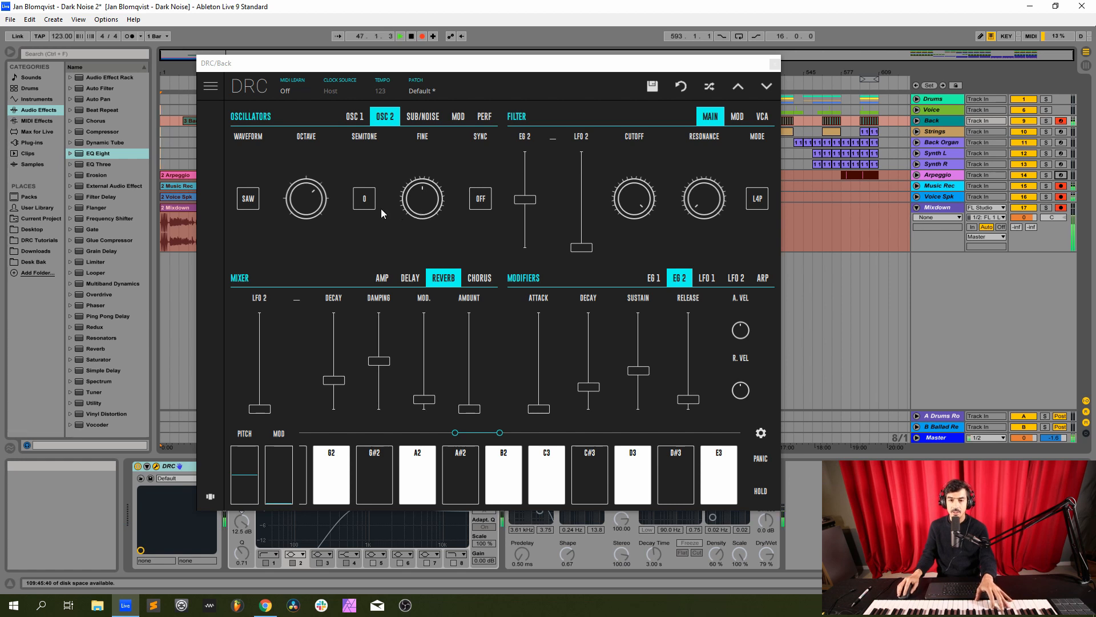
click(356, 197)
click(365, 197)
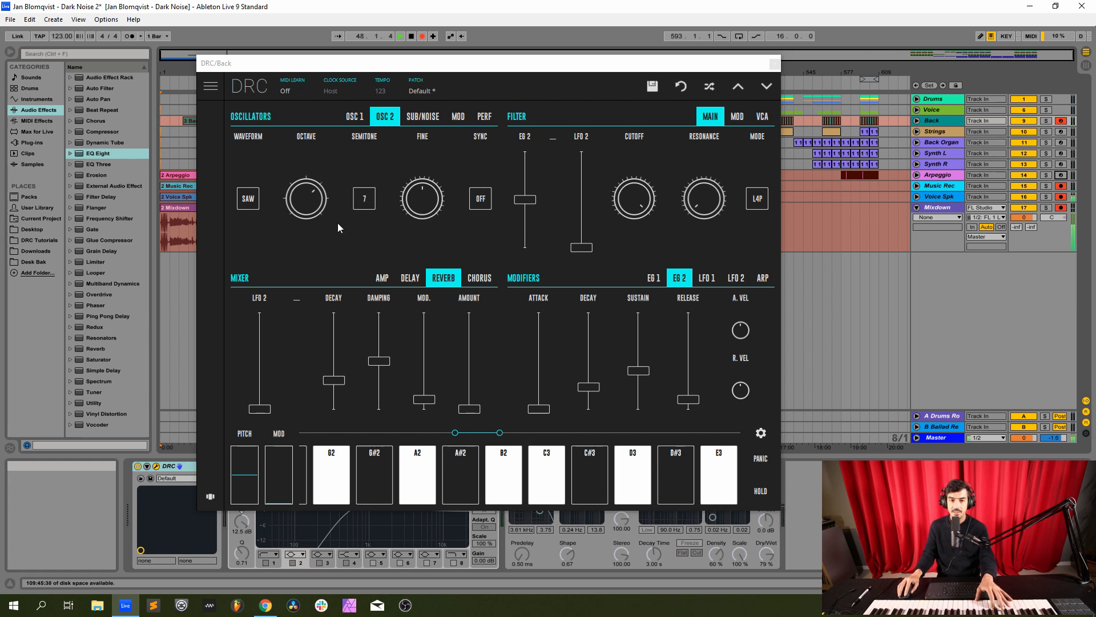
Lower oscillator 1's mixer level to about a third and increase its pulse width to about 0.86
click(382, 279)
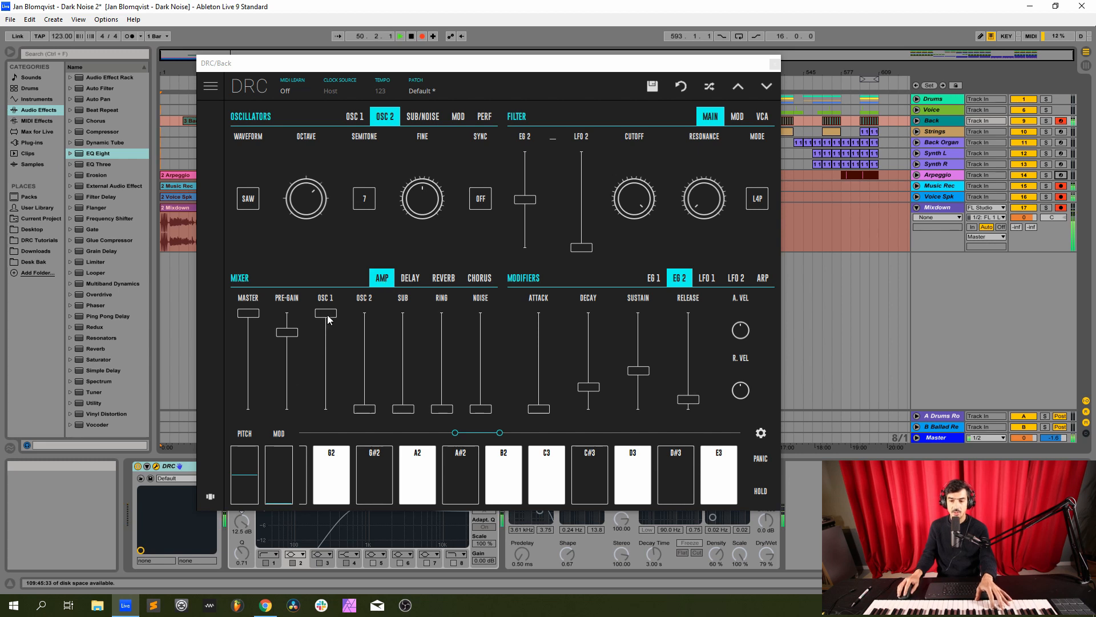
drag(329, 319, 318, 382)
click(351, 119)
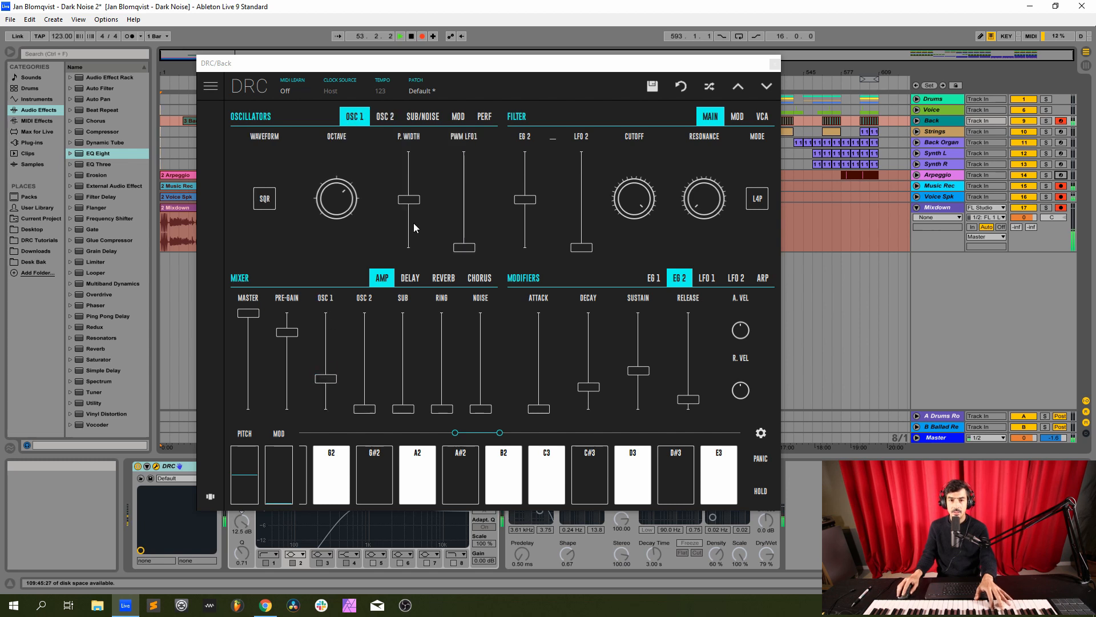
drag(406, 173, 416, 175)
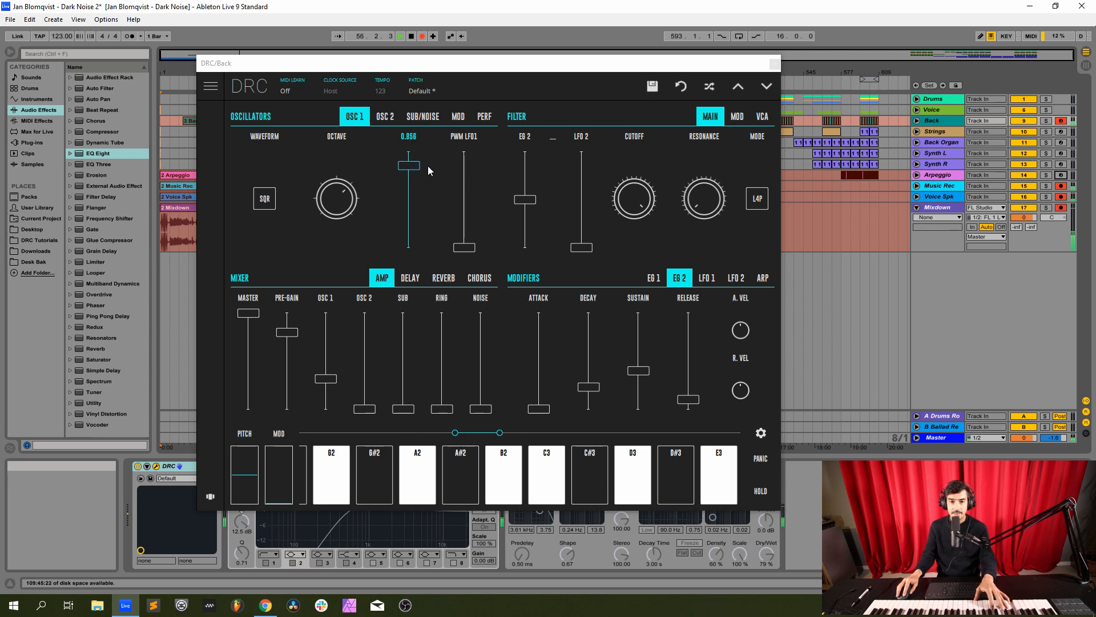
drag(425, 166, 424, 166)
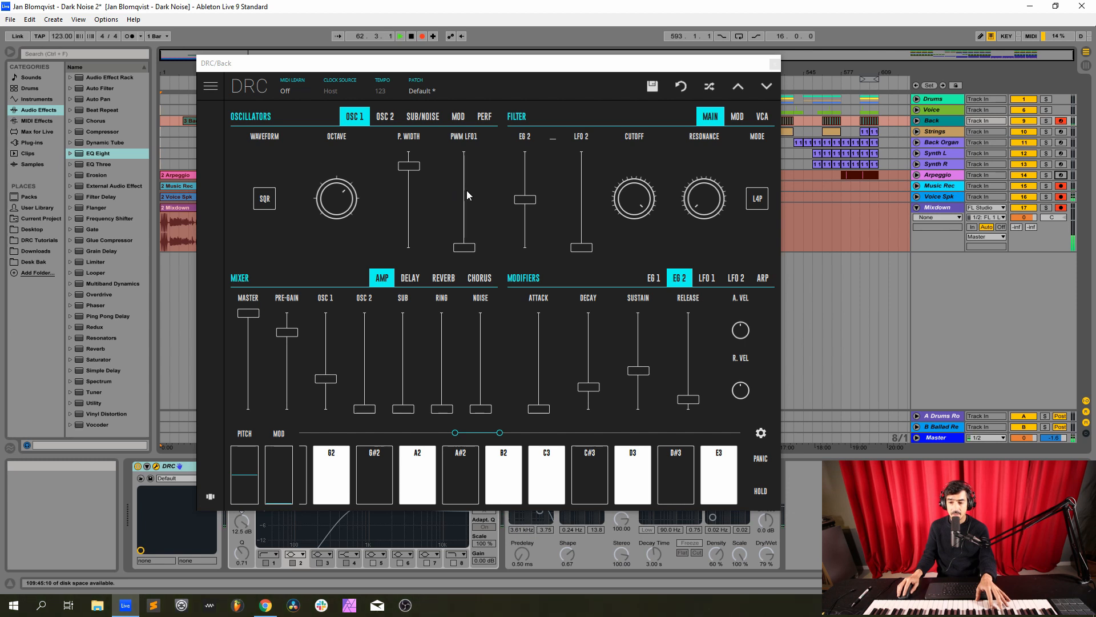
Raise oscillator 2's mixer level slightly above oscillator 1's and detune its fine pitch slightly upward
click(393, 114)
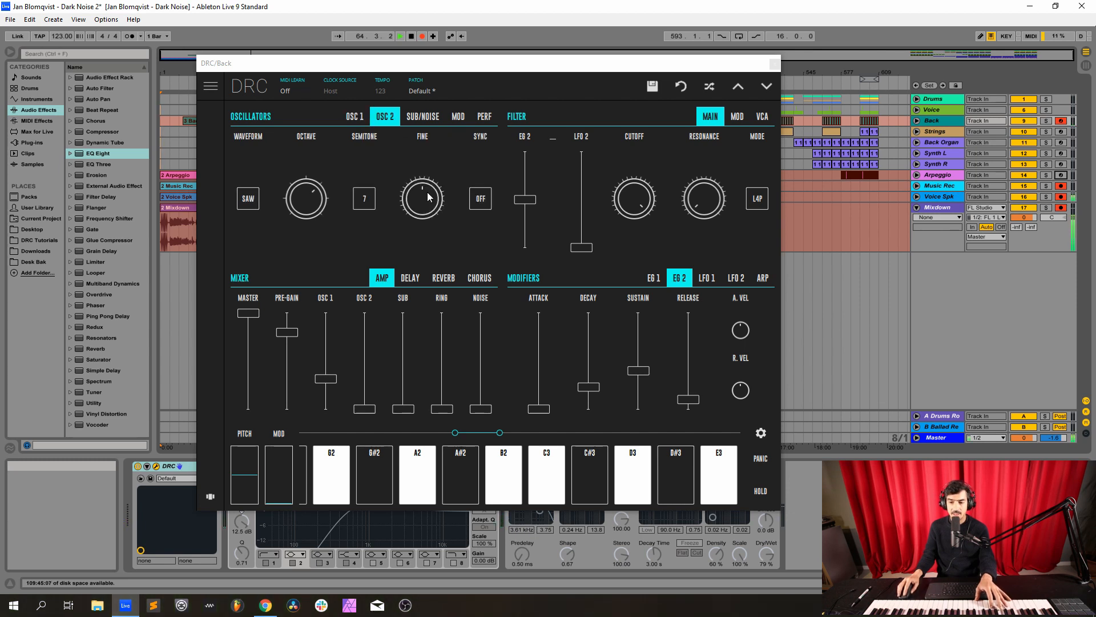
click(365, 384)
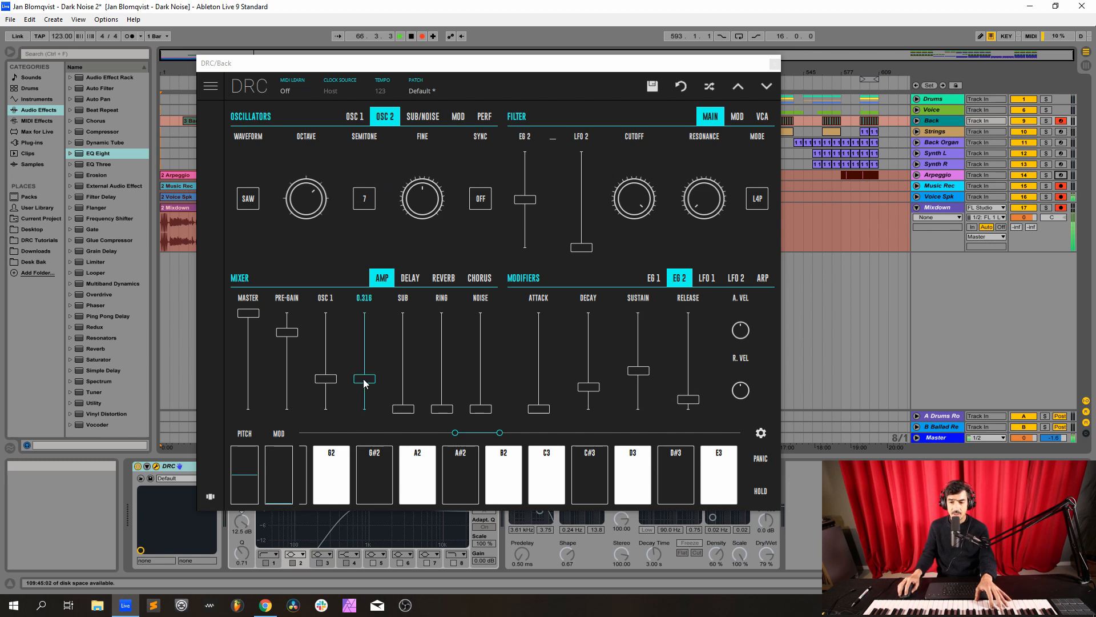
drag(366, 383, 374, 380)
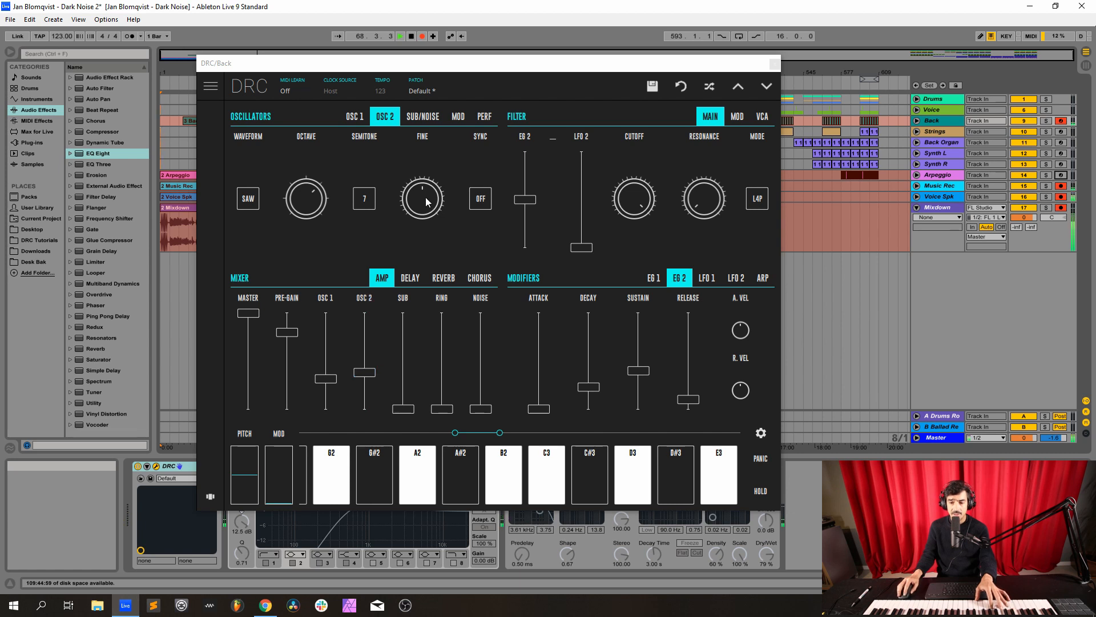
drag(426, 197, 440, 197)
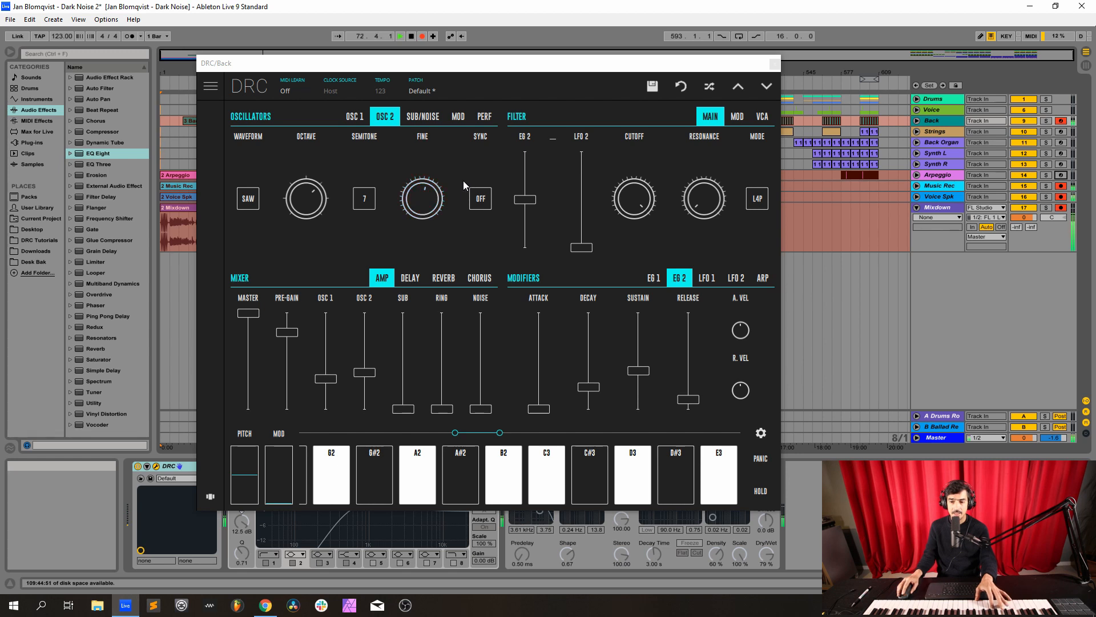
Raise the sub oscillator's mixer level to maximum
click(420, 108)
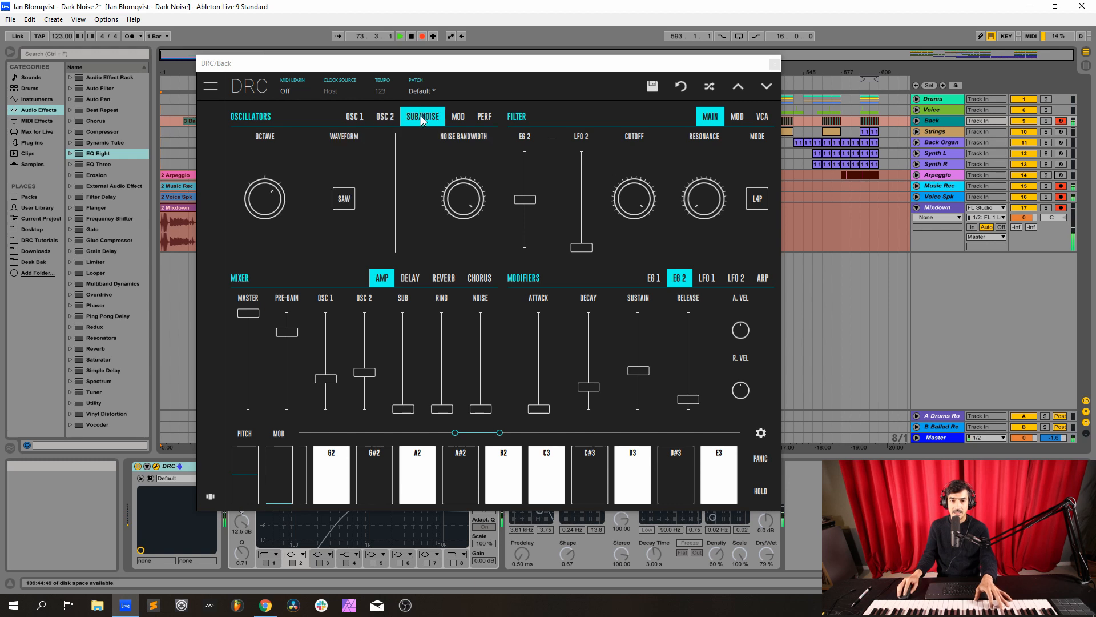
click(389, 117)
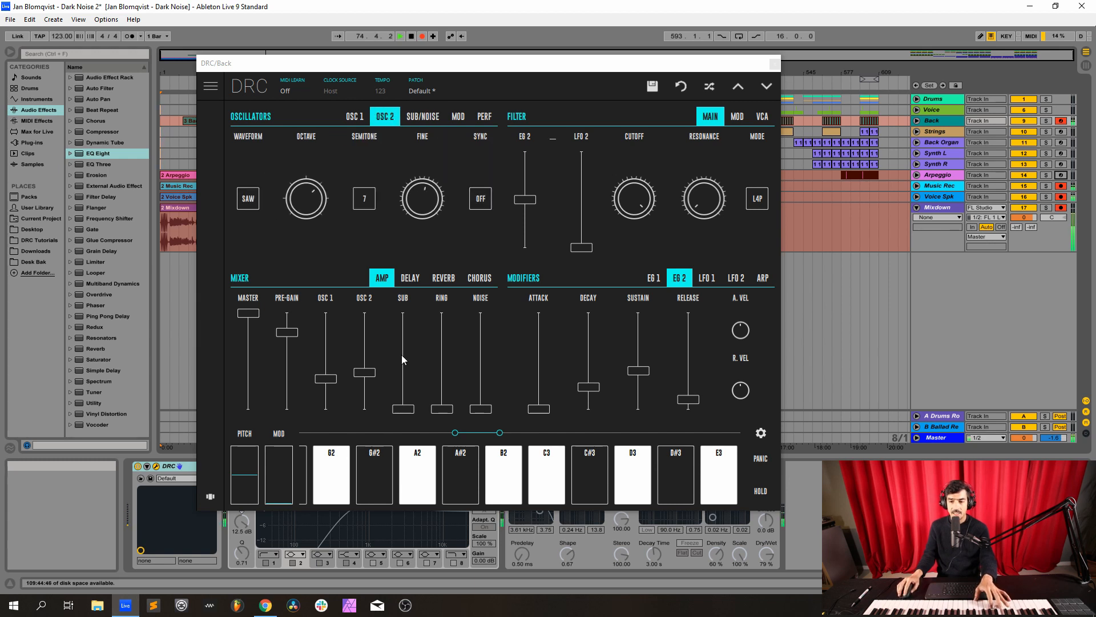
drag(403, 356, 397, 53)
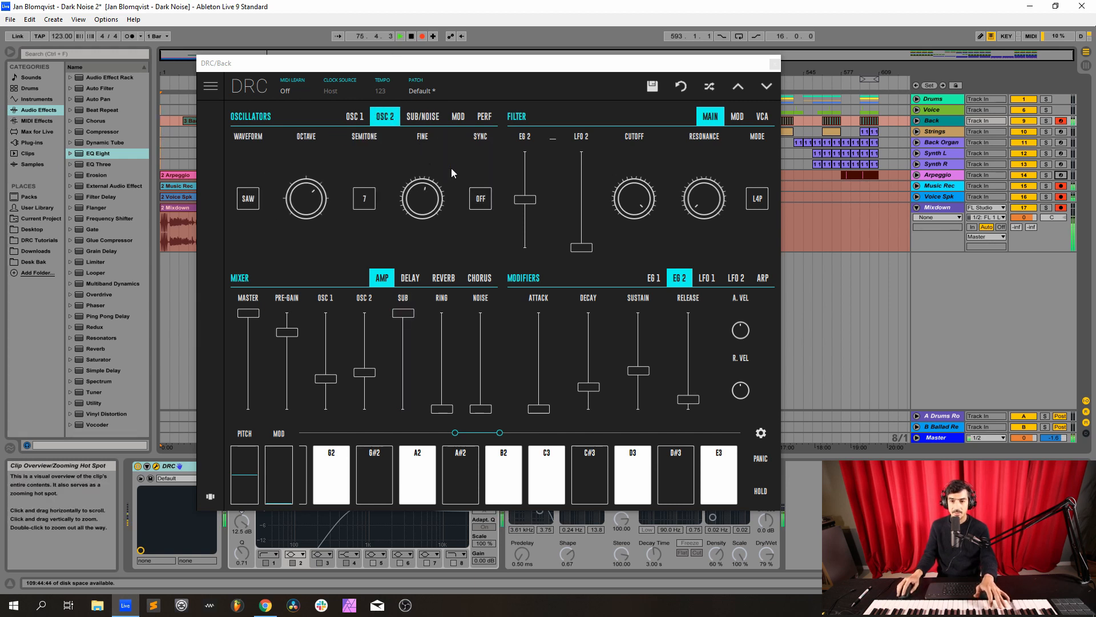
Lower the filter cutoff from fully open to about 0.1
click(635, 201)
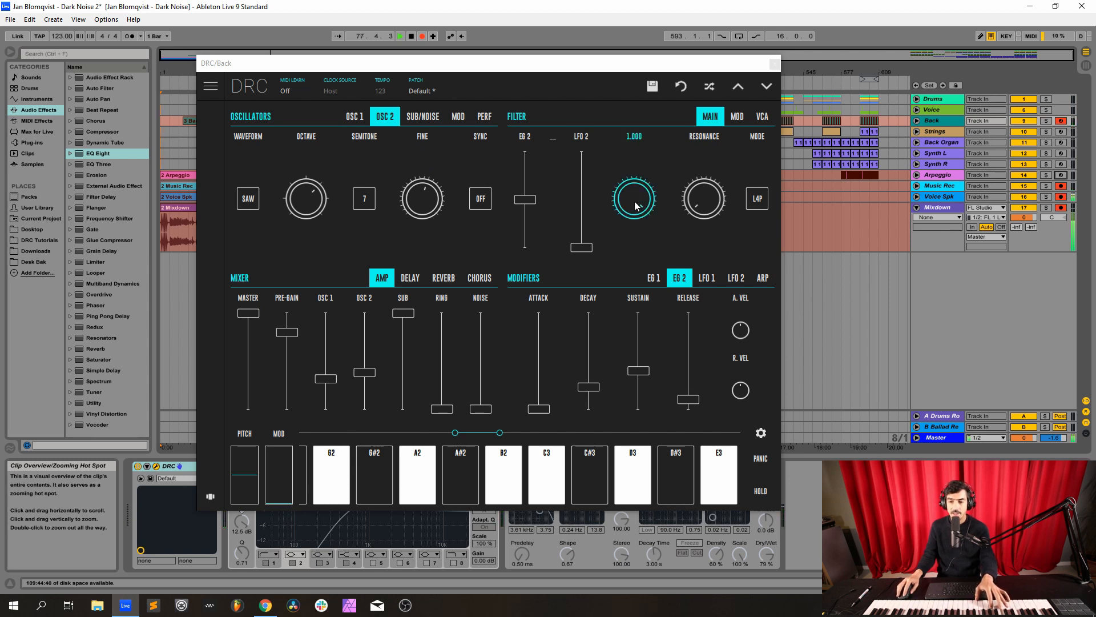
drag(635, 202, 634, 372)
click(637, 194)
drag(638, 198, 619, 216)
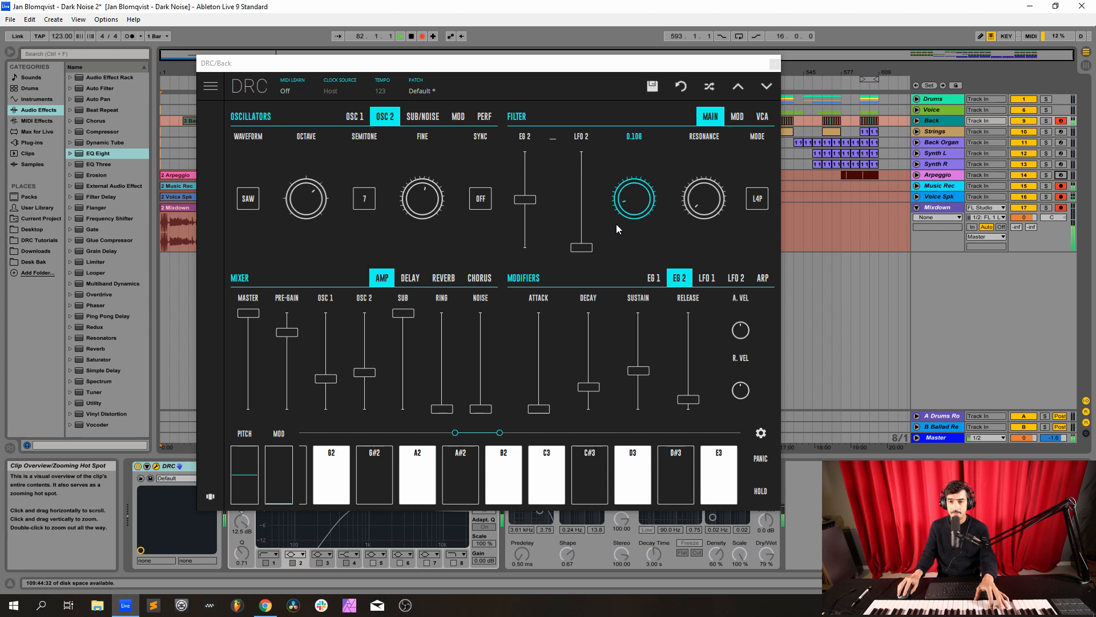
drag(615, 224, 616, 223)
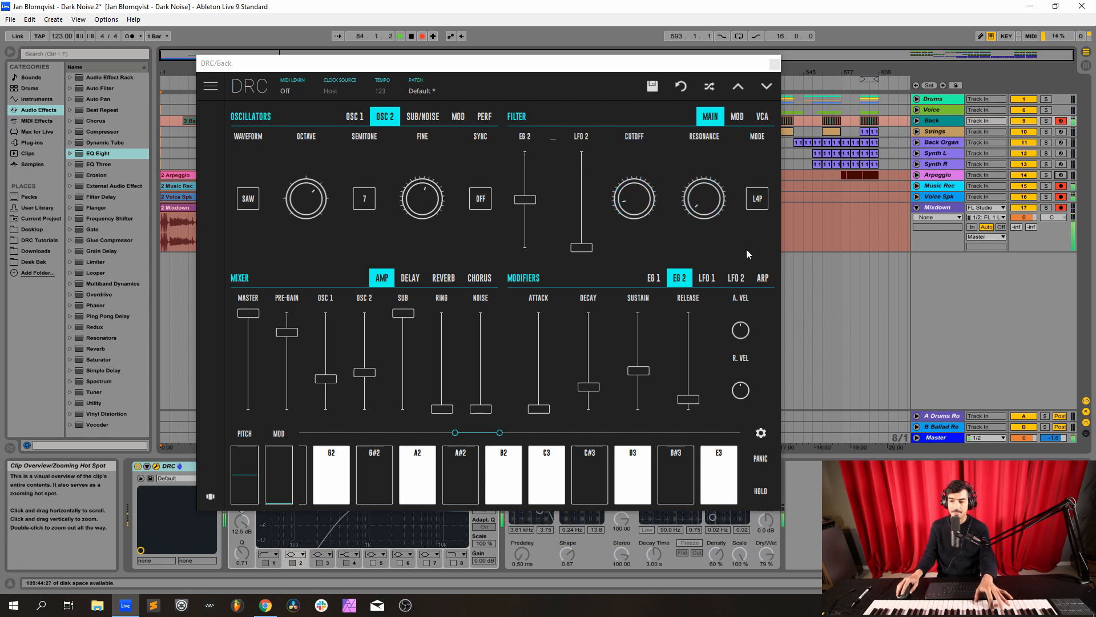
Raise the reverb amount to just under halfway and shorten the reverb decay slightly
click(446, 279)
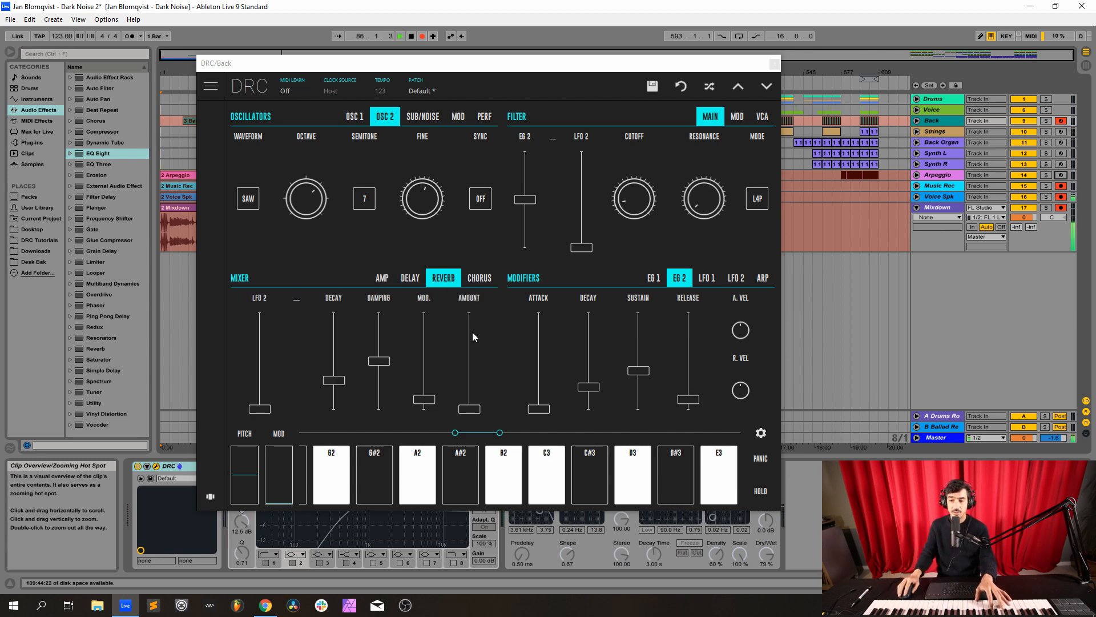
click(467, 376)
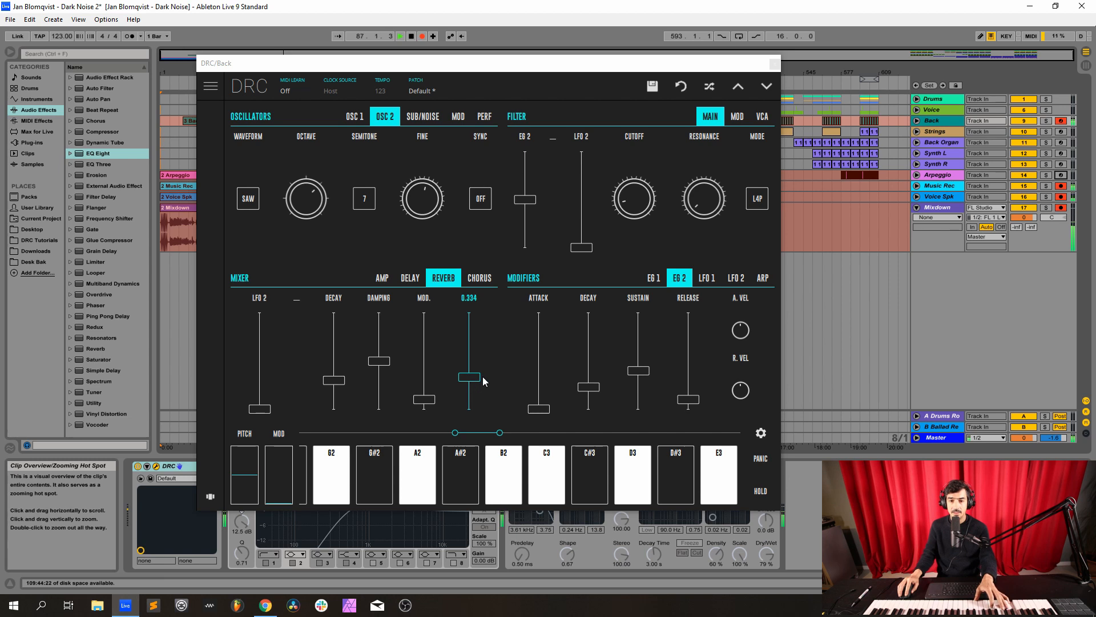
drag(482, 375, 495, 370)
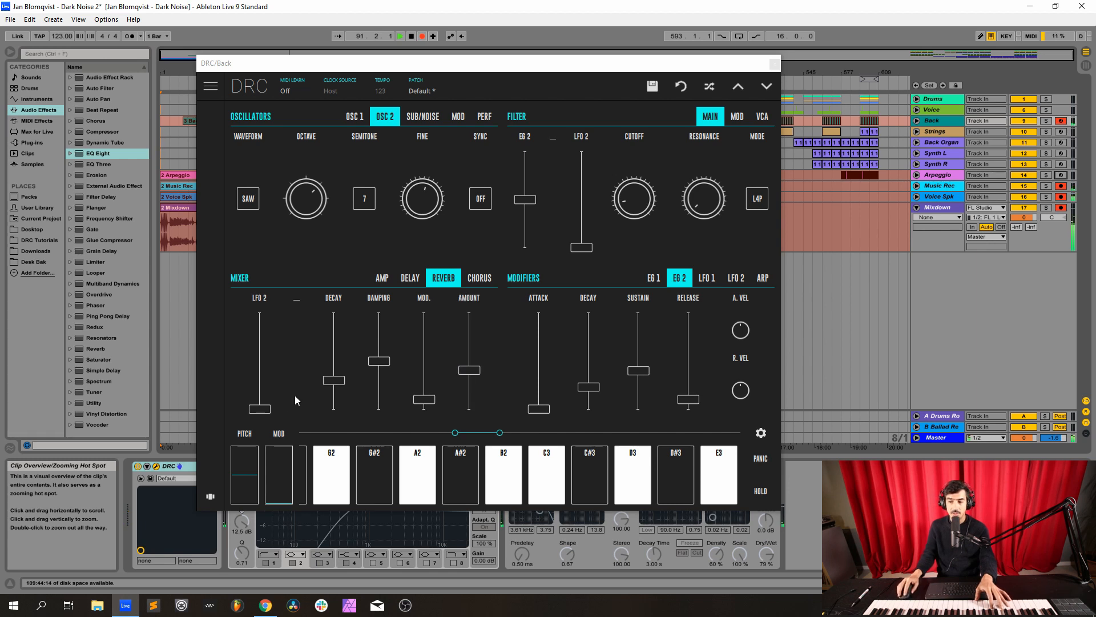
drag(332, 381, 338, 388)
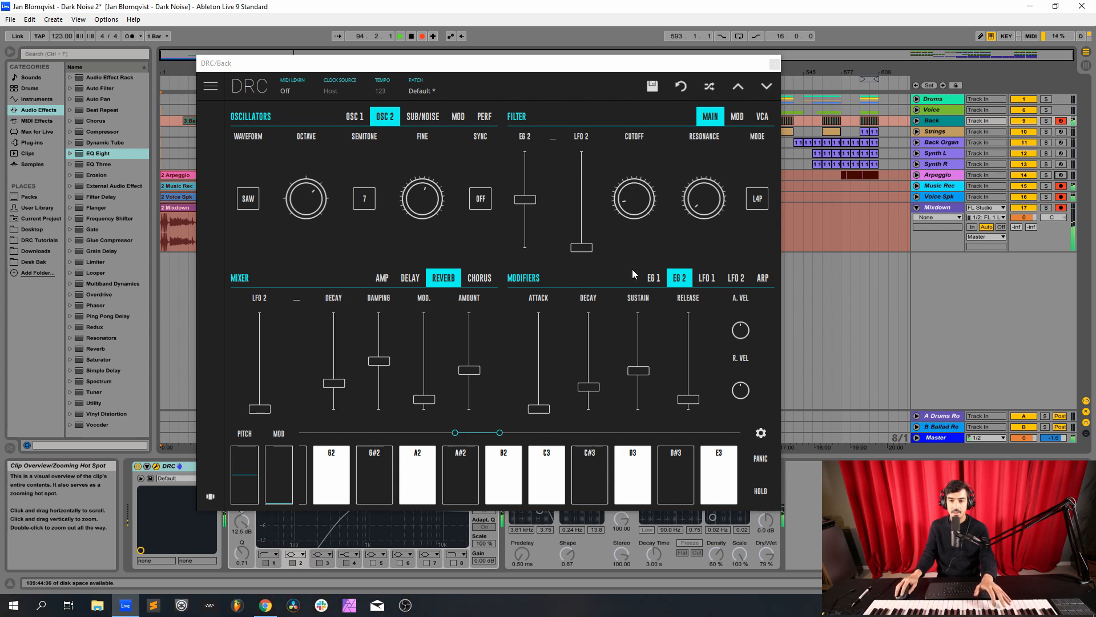
Increase the attack of envelope EG 1 slightly
click(652, 278)
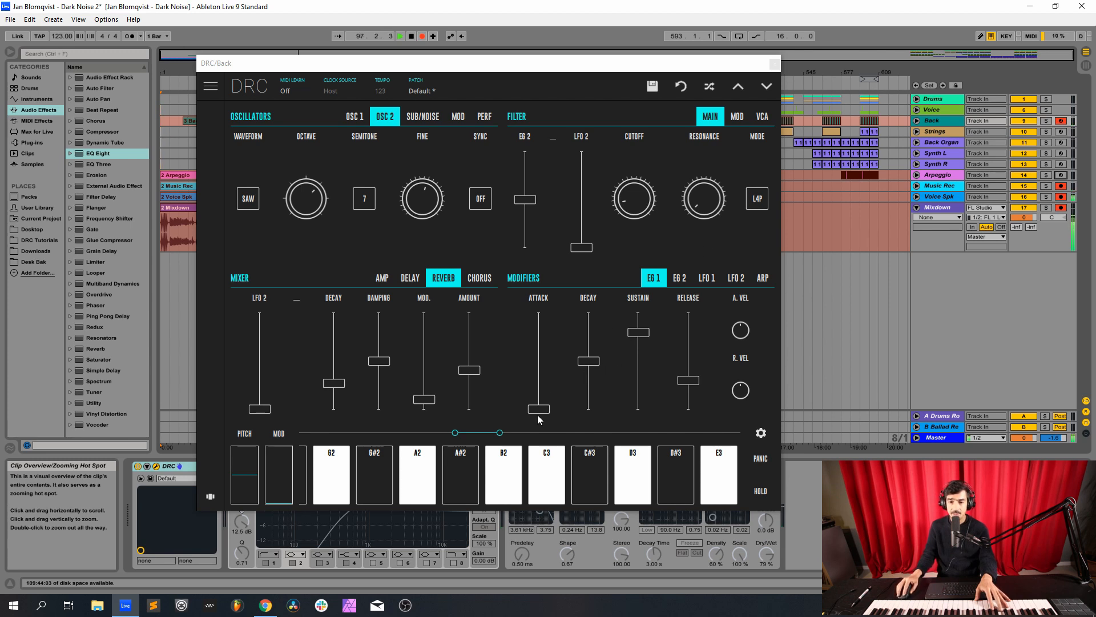
drag(537, 413, 558, 402)
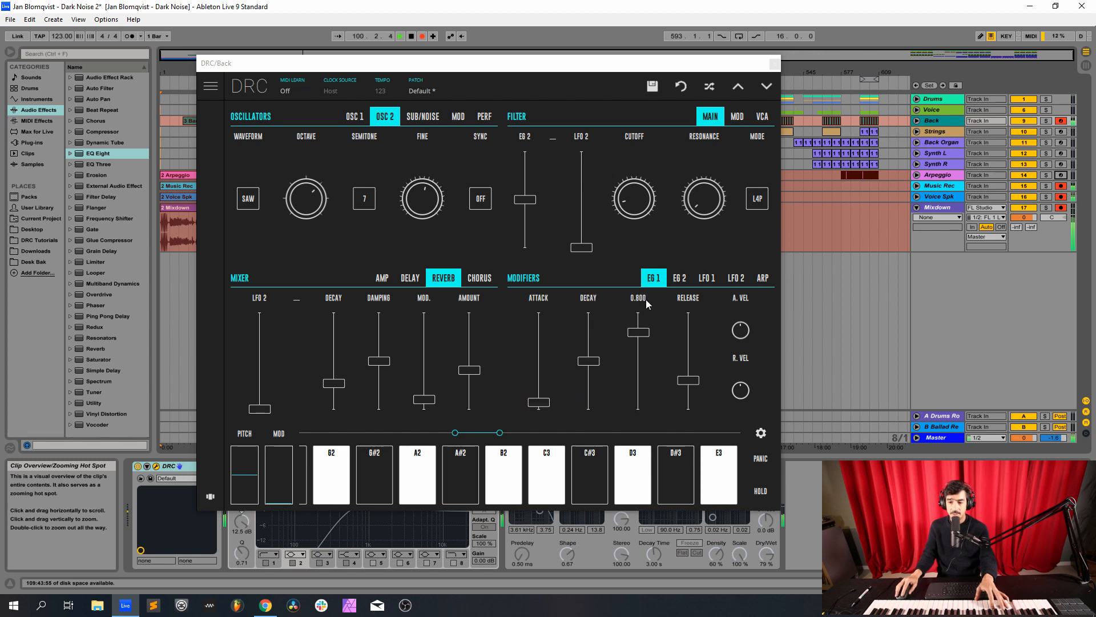
In envelope EG 2, shorten the decay very slightly and raise the sustain to about two thirds
click(684, 280)
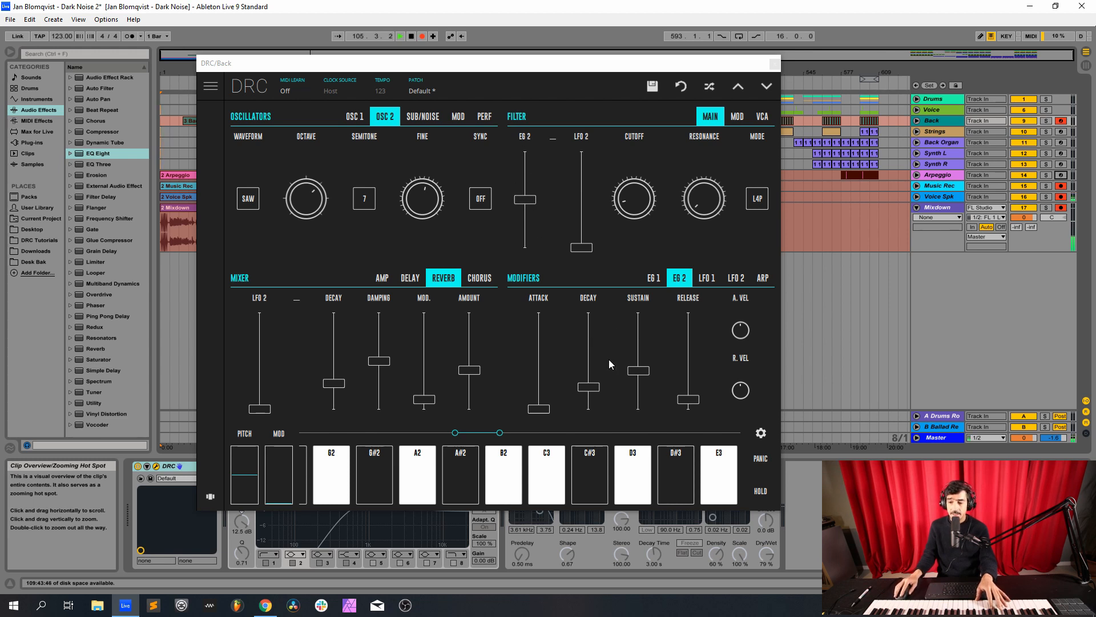
mouse_move(593, 305)
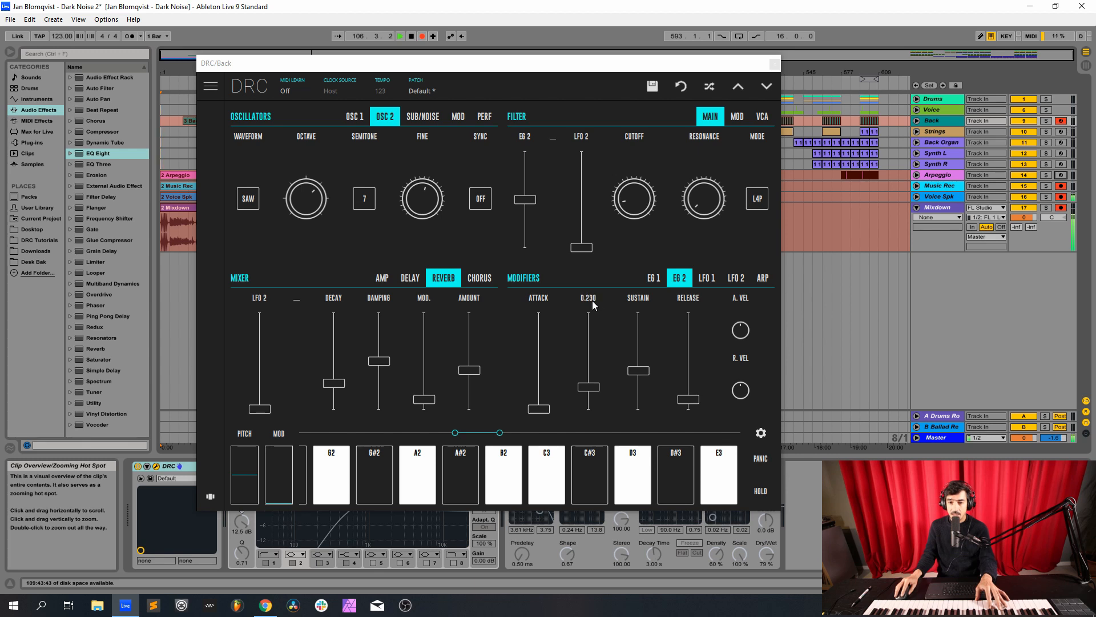
drag(585, 387, 587, 390)
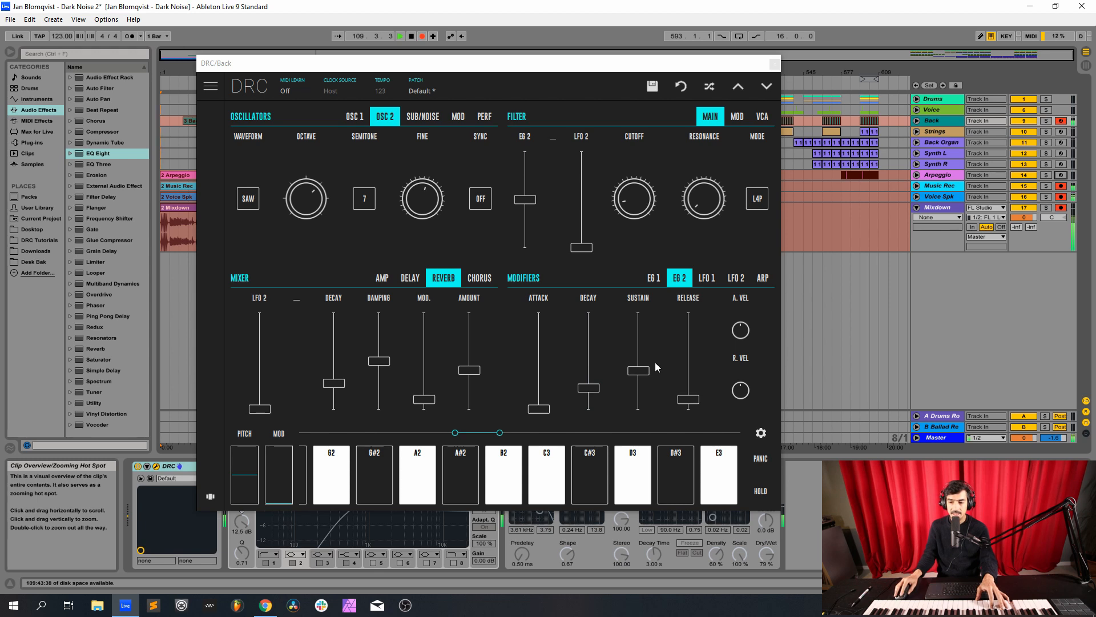
drag(633, 351, 644, 347)
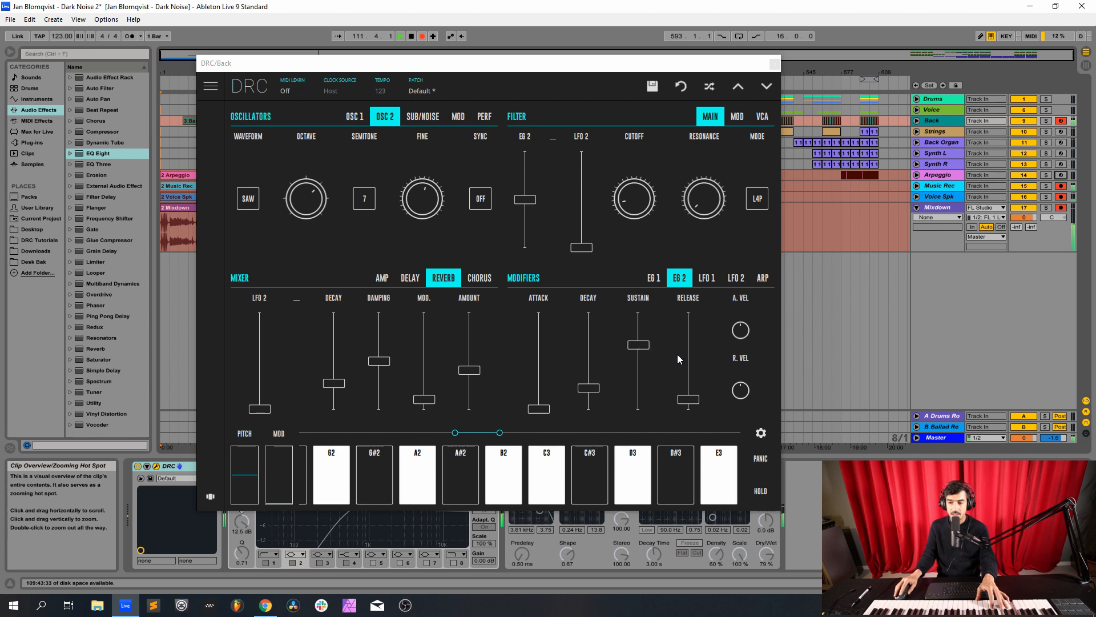
mouse_move(690, 295)
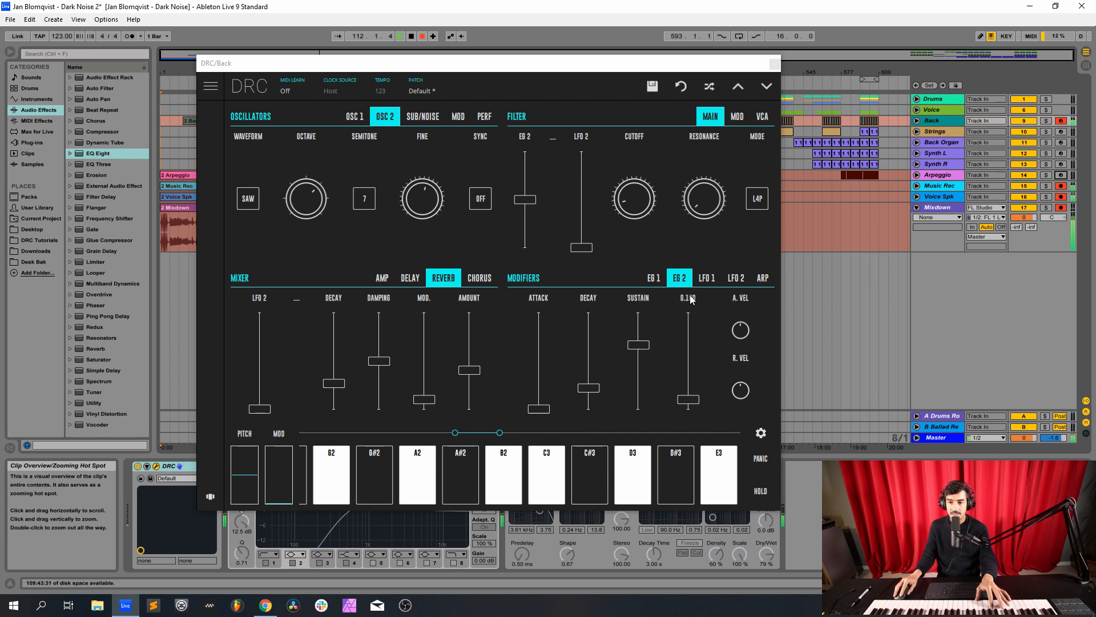
Close the synth window and enable the EQ Eight and Ballad Reverb effects on the Back track
click(773, 64)
click(234, 466)
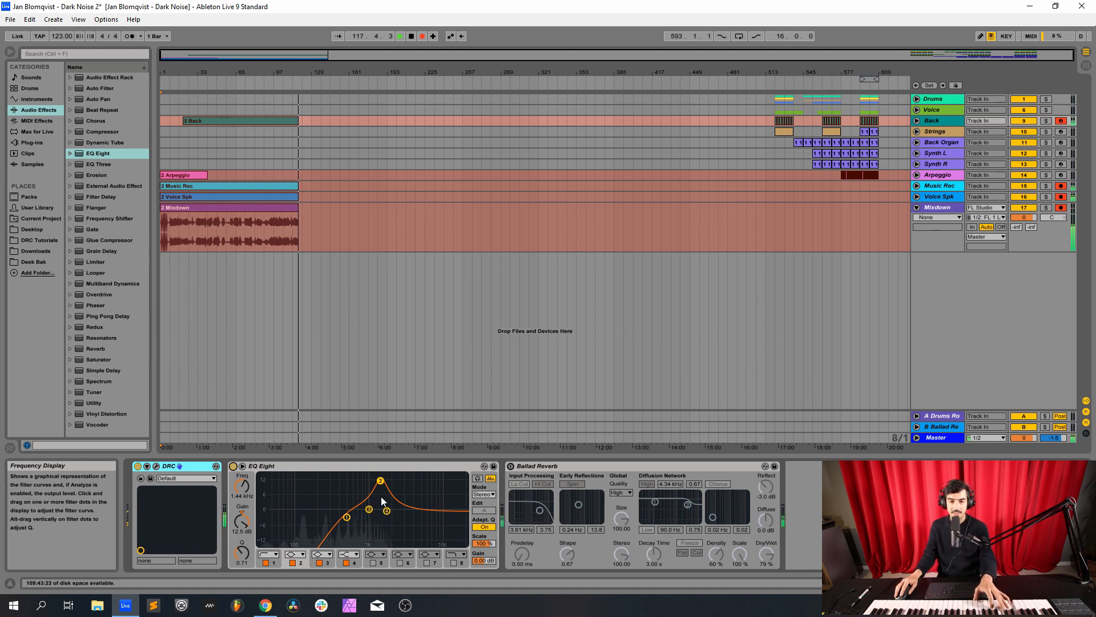
click(346, 517)
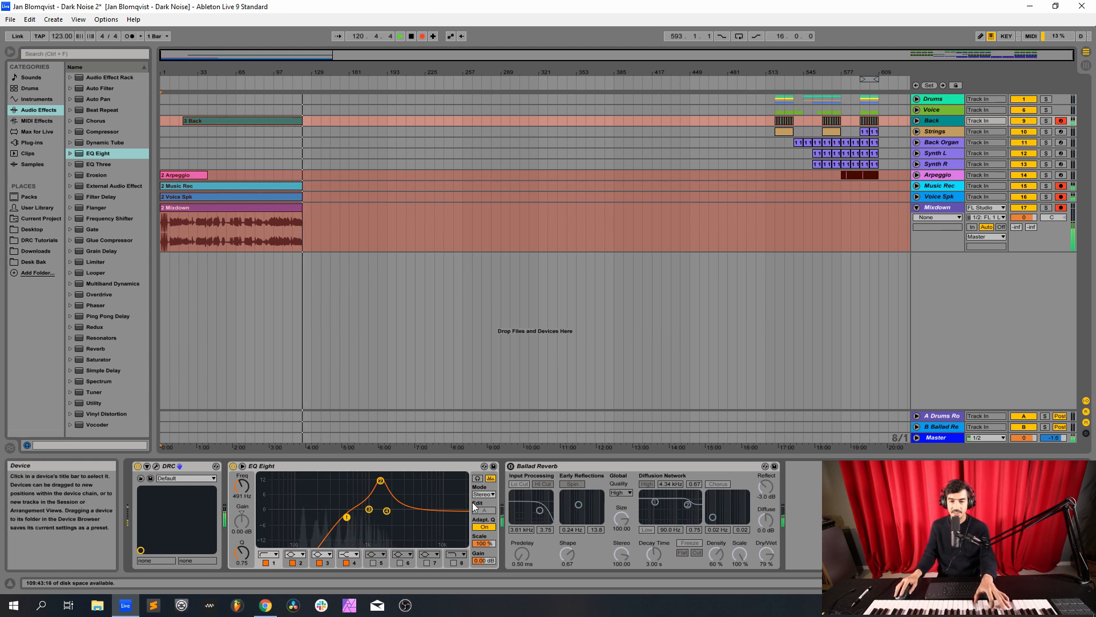
click(511, 466)
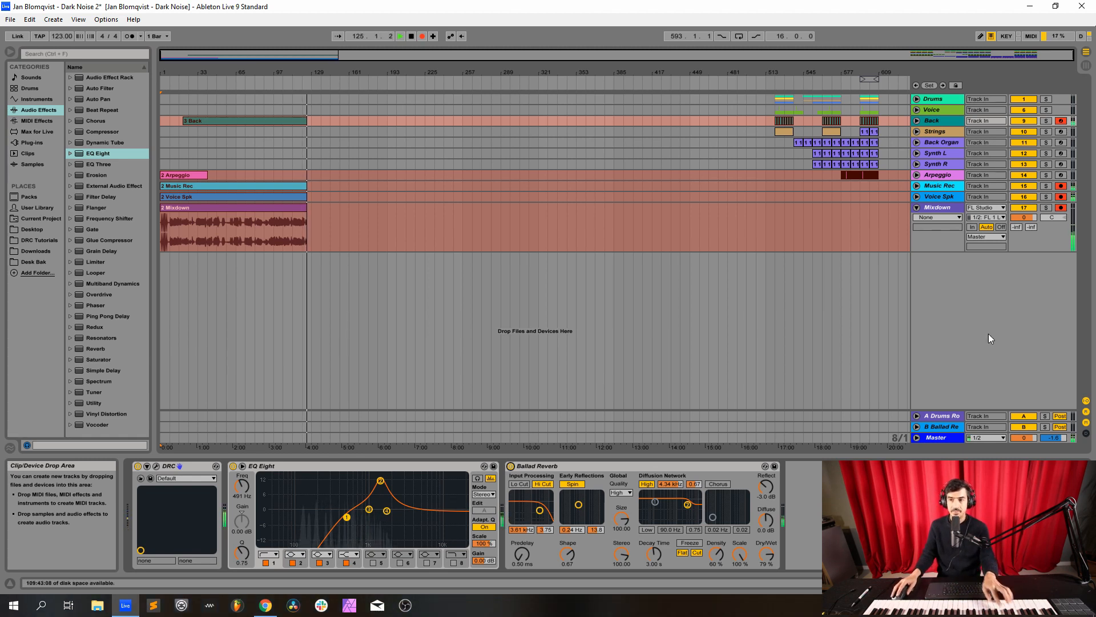
Switch record arming from the Back track to the Strings track and open its DRC synth
click(1061, 121)
click(1061, 131)
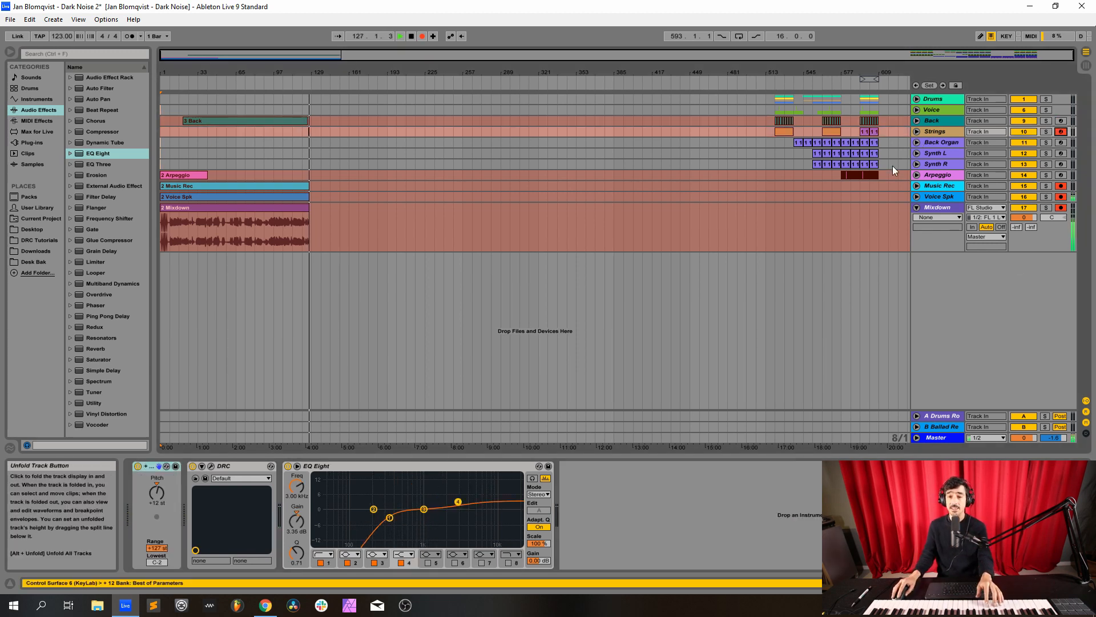
click(211, 466)
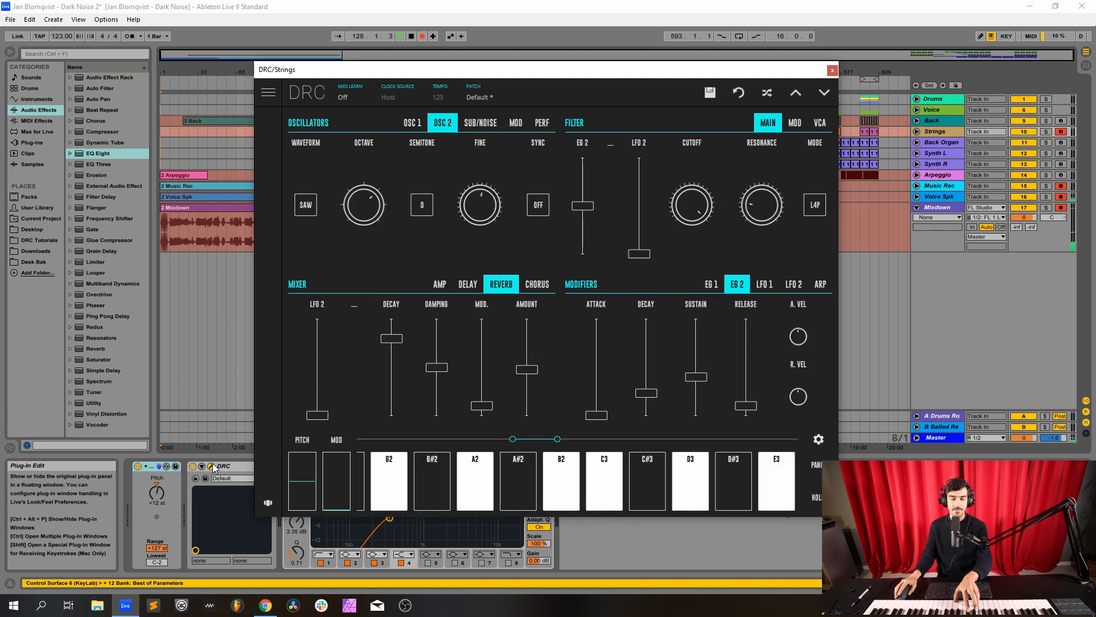
Revert the Strings synth's Default patch to its original state and return to its sound controls
click(492, 99)
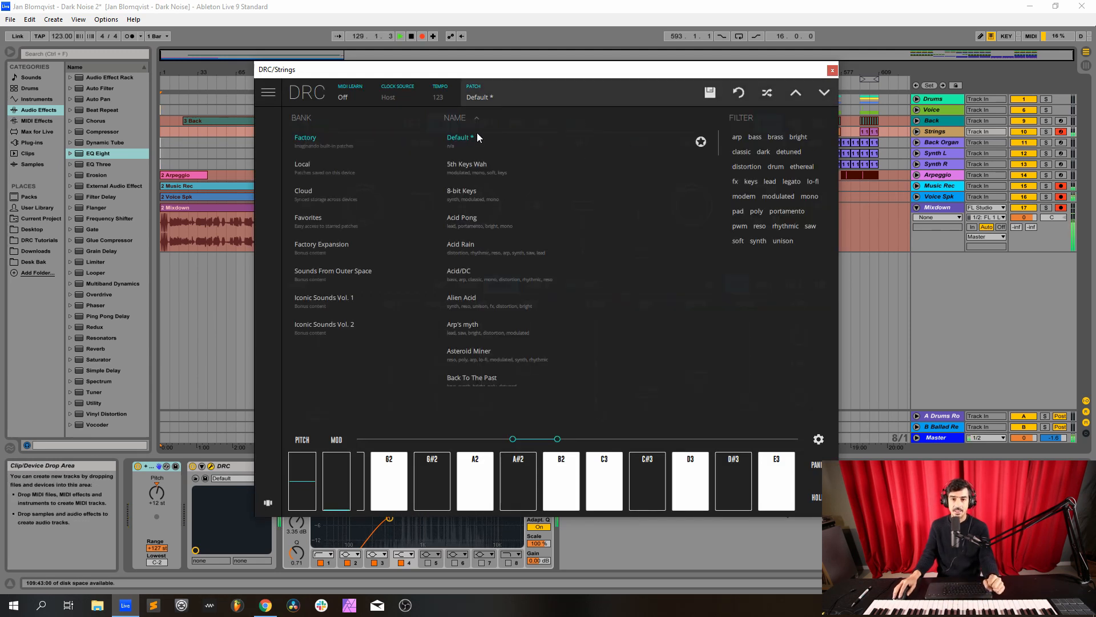
click(737, 95)
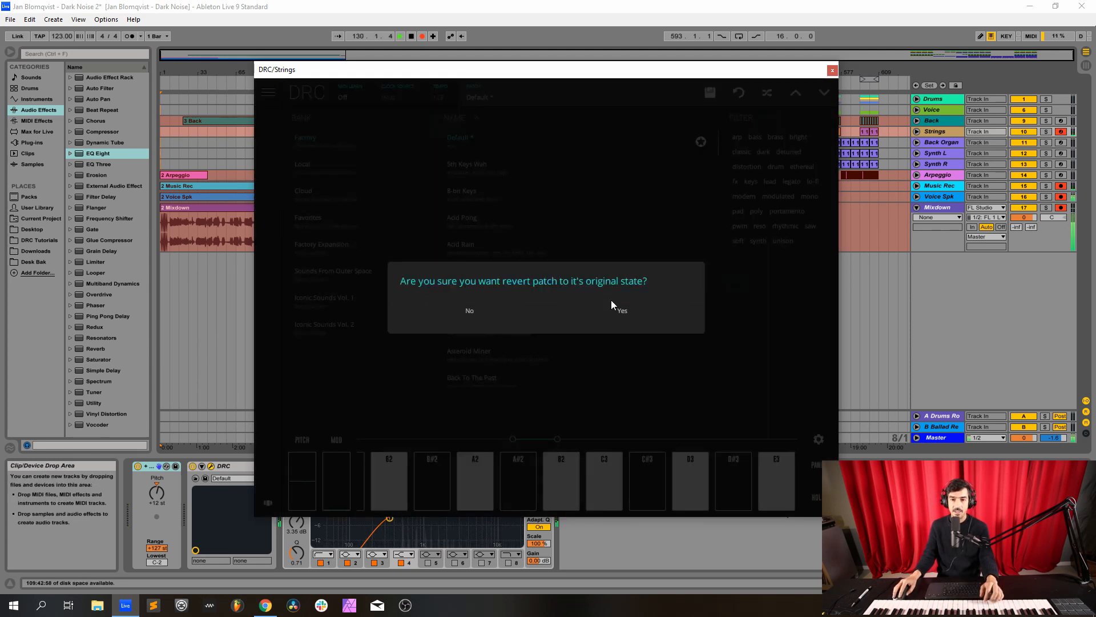
click(621, 310)
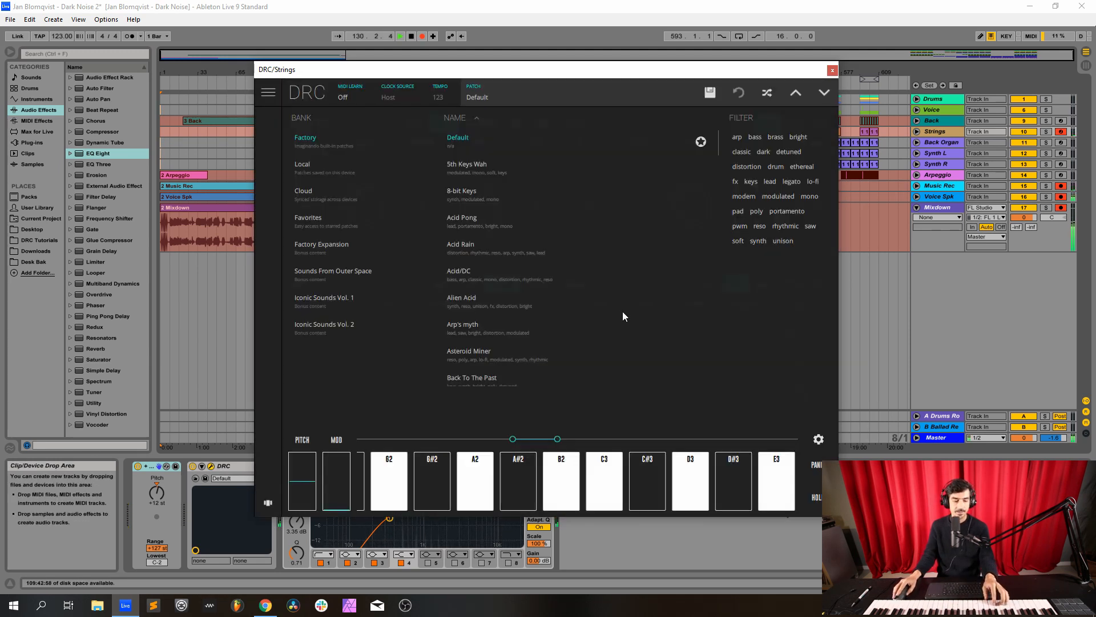
click(494, 95)
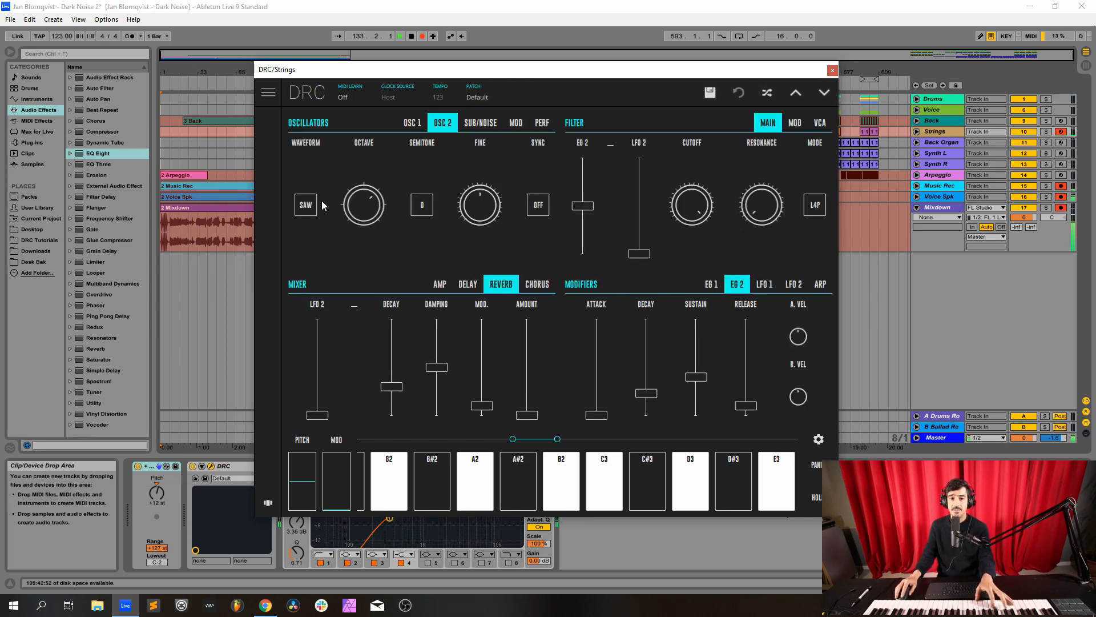
Detune oscillator 2 slightly upward with its fine tuning
click(413, 122)
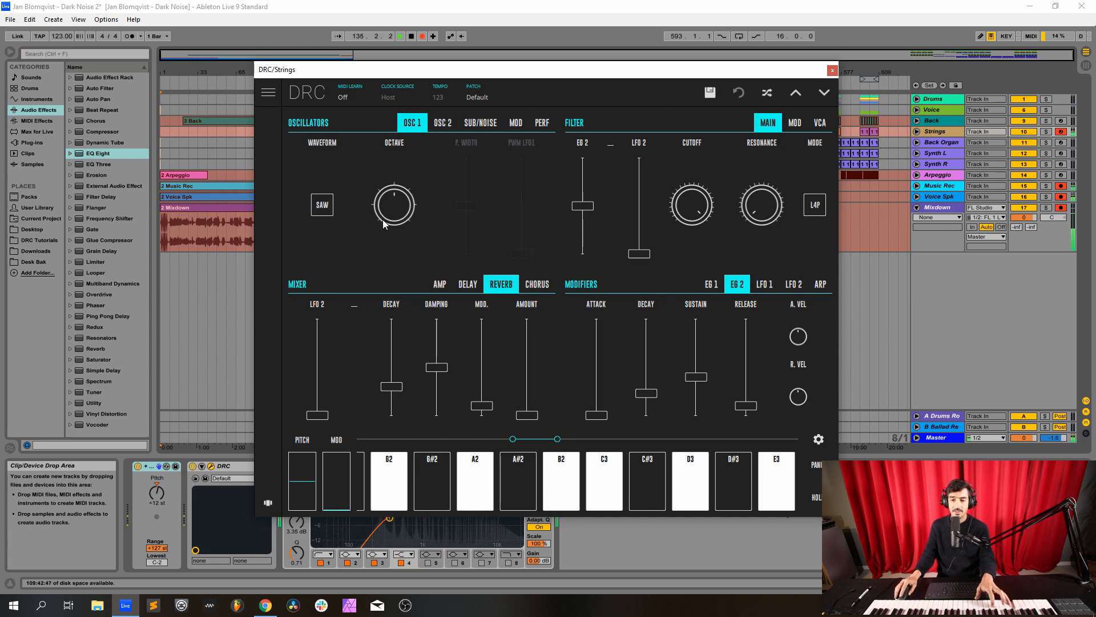
click(442, 123)
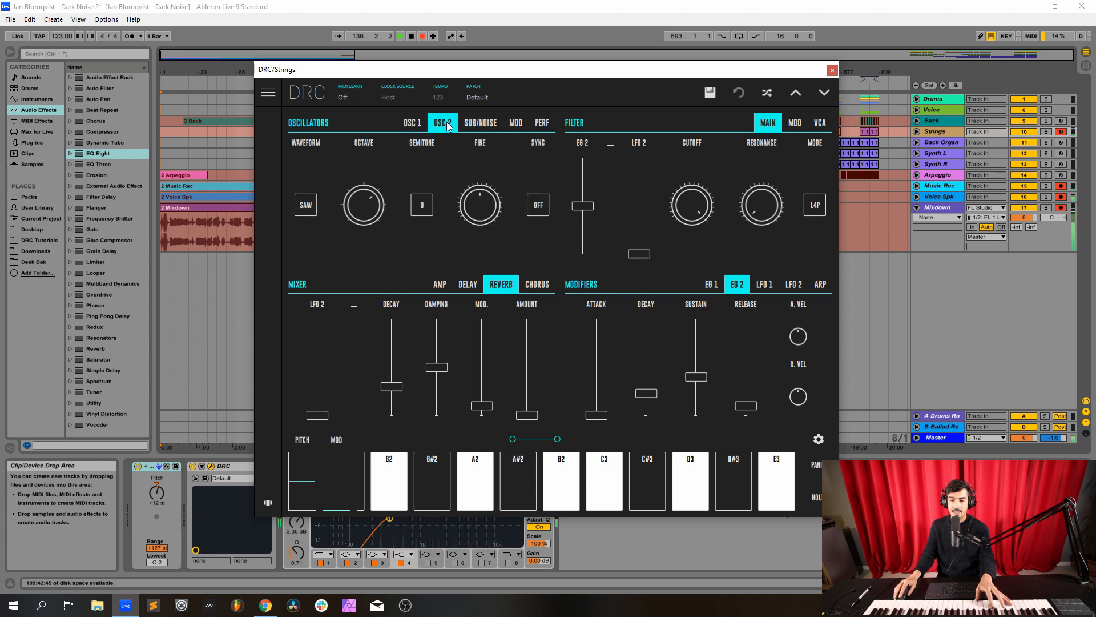
drag(485, 222, 491, 207)
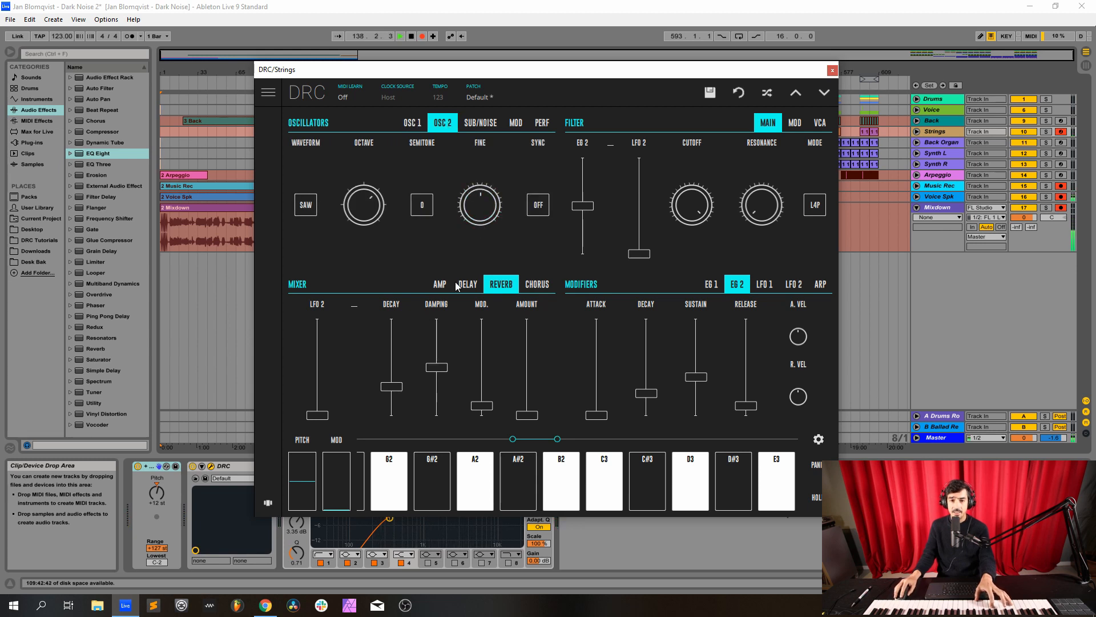
Raise the mixer's pre-gain and oscillator 2 level to maximum
click(441, 288)
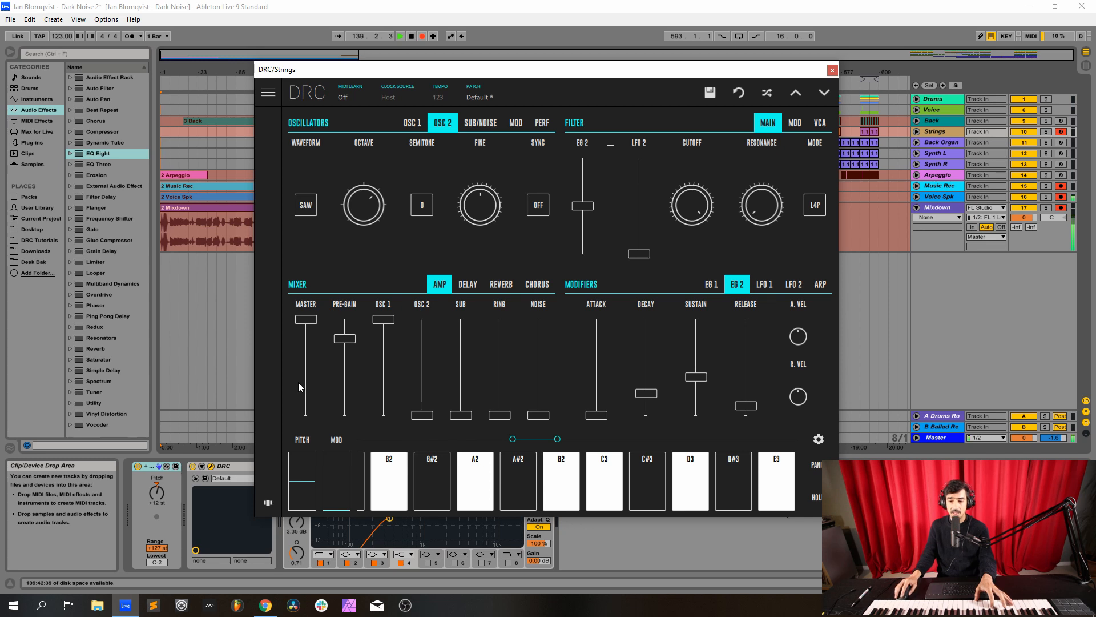
drag(344, 339, 344, 287)
drag(422, 415, 420, 250)
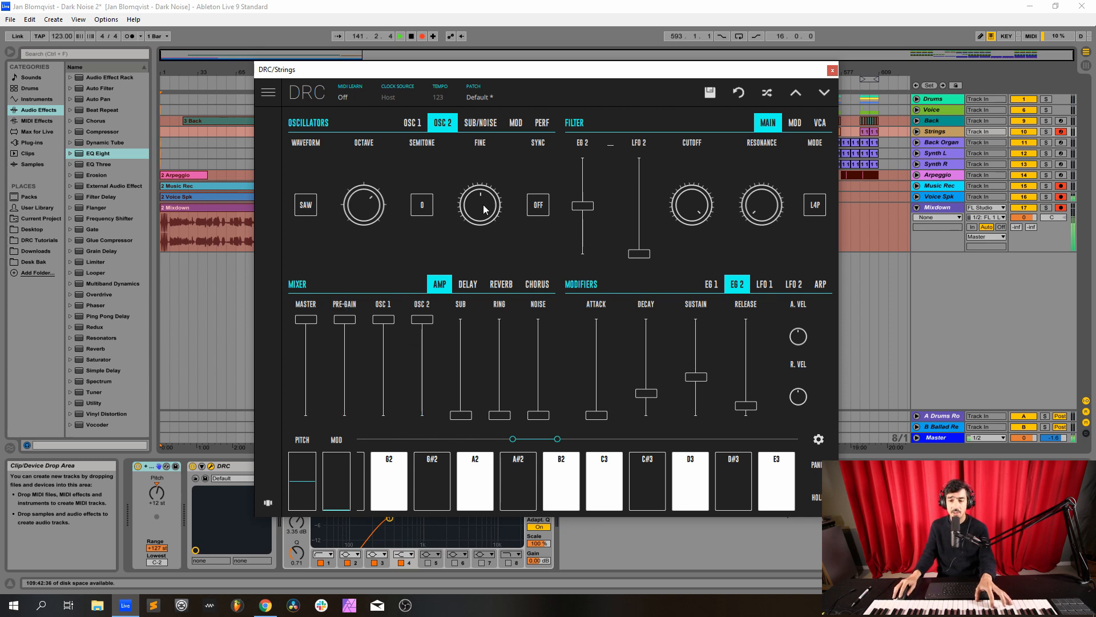
Readjust oscillator 2's slight fine detune and raise the filter resonance to about 0.18
drag(485, 209, 498, 204)
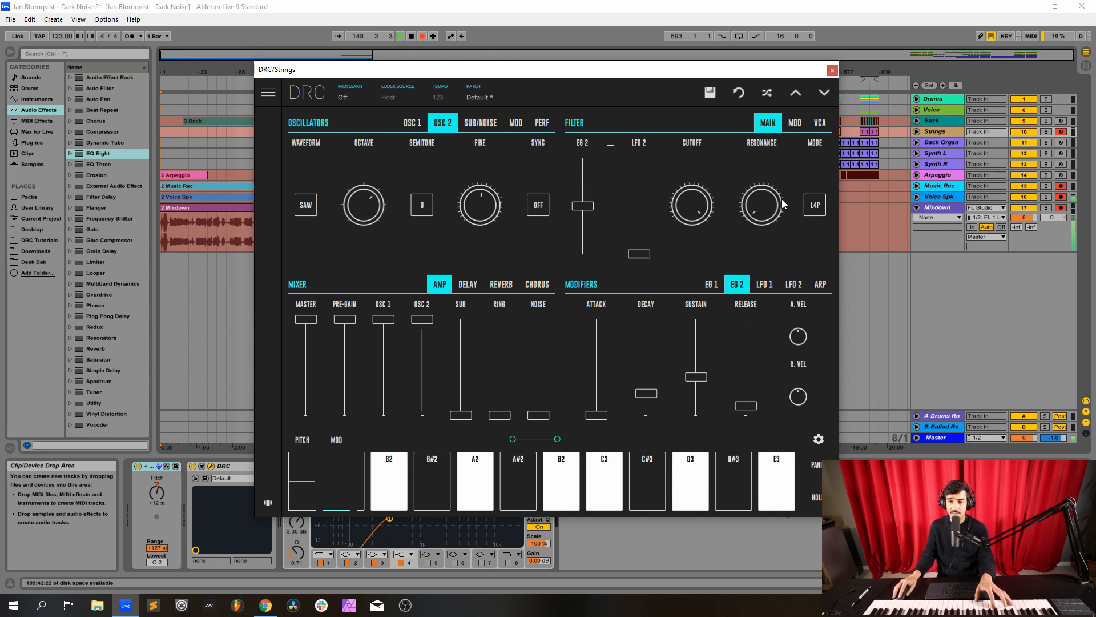
drag(767, 211, 771, 180)
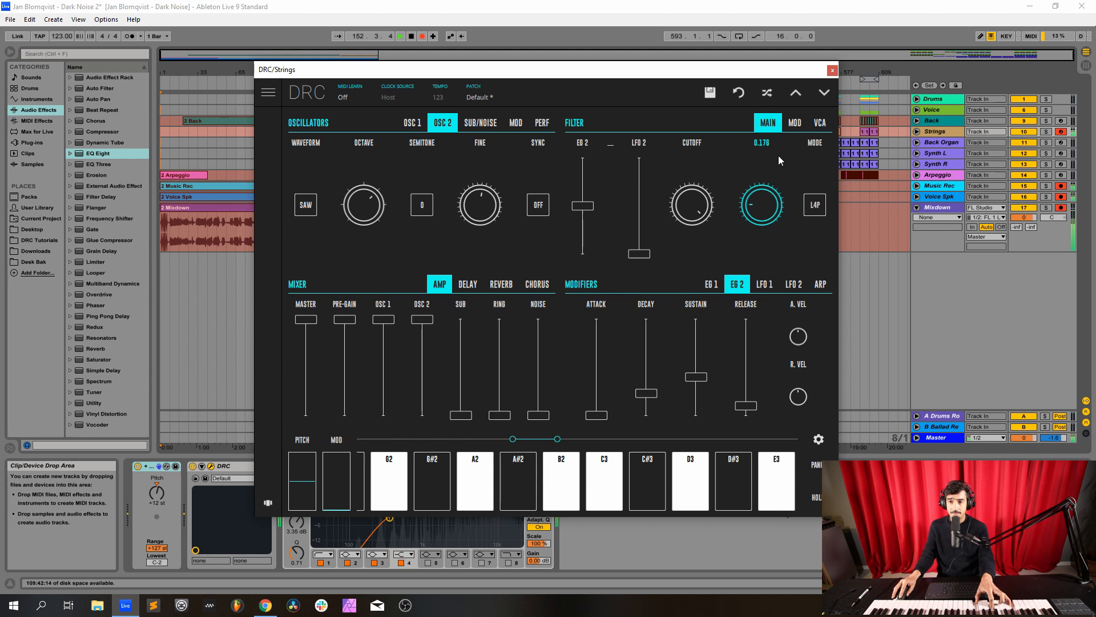
drag(779, 156, 777, 156)
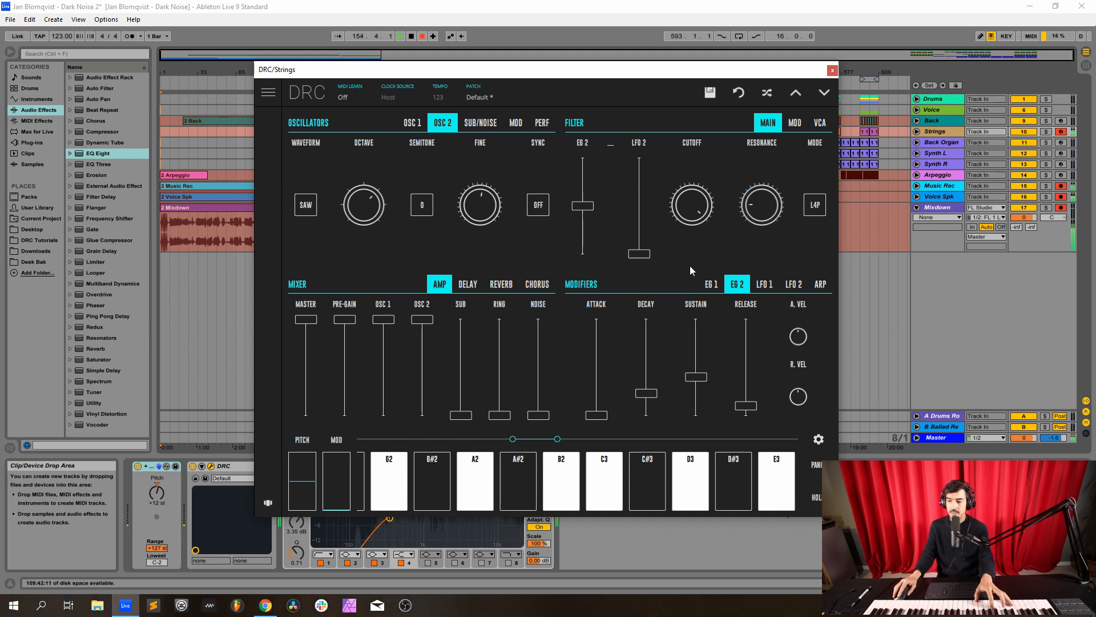
Raise the reverb amount to just under halfway and the reverb decay to about 0.8
click(512, 285)
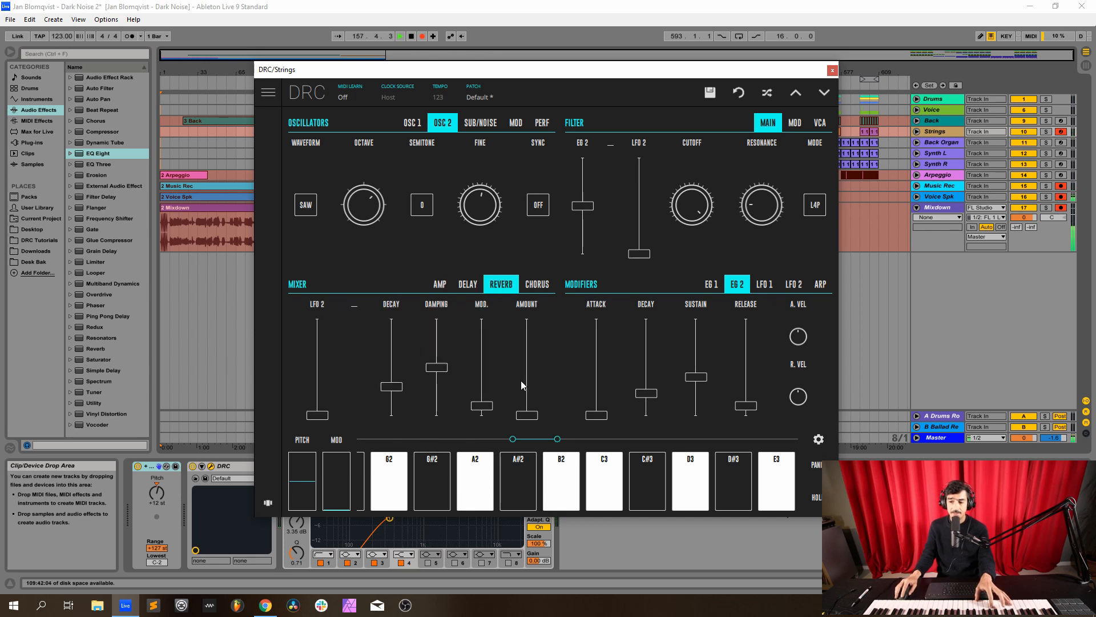
drag(521, 381, 570, 370)
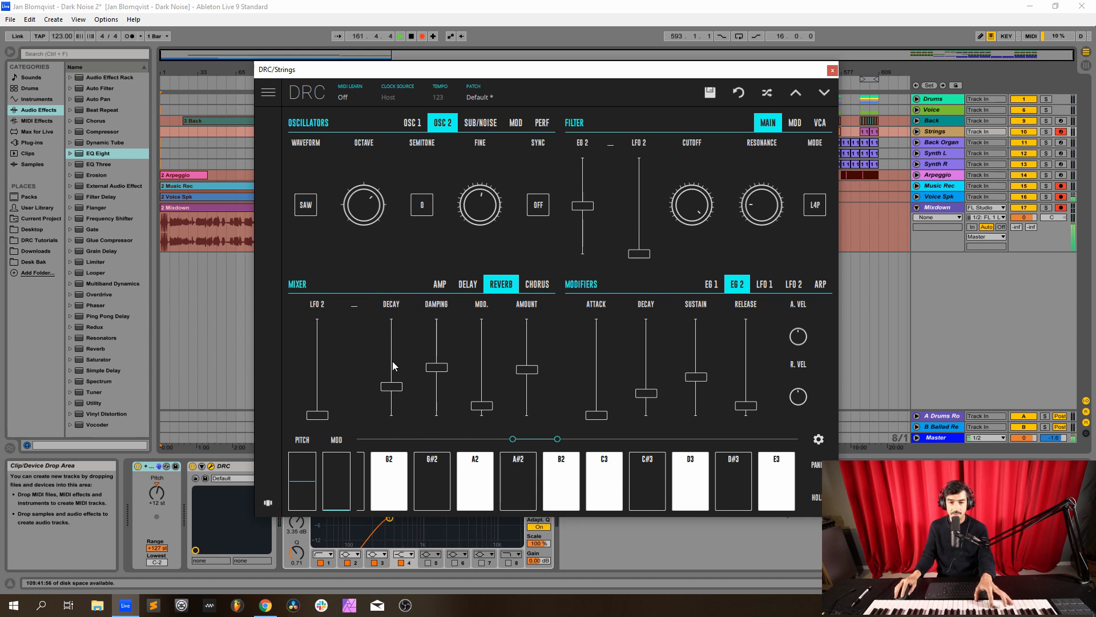
drag(392, 361, 436, 338)
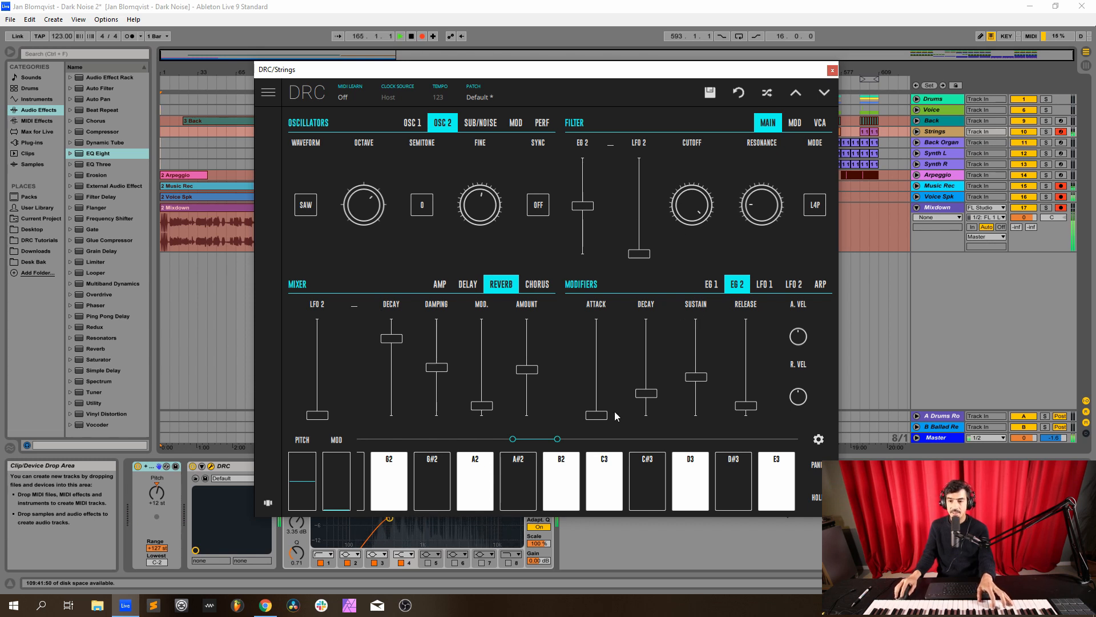
Increase the attack of envelope EG 1 slightly on the Strings synth
click(712, 284)
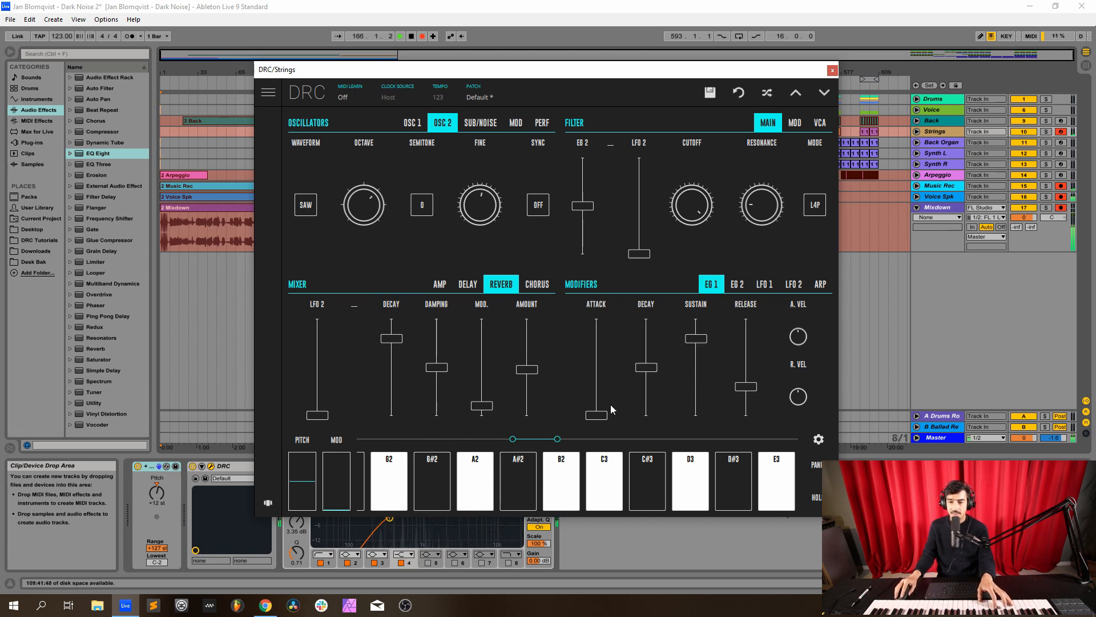
drag(606, 415, 612, 409)
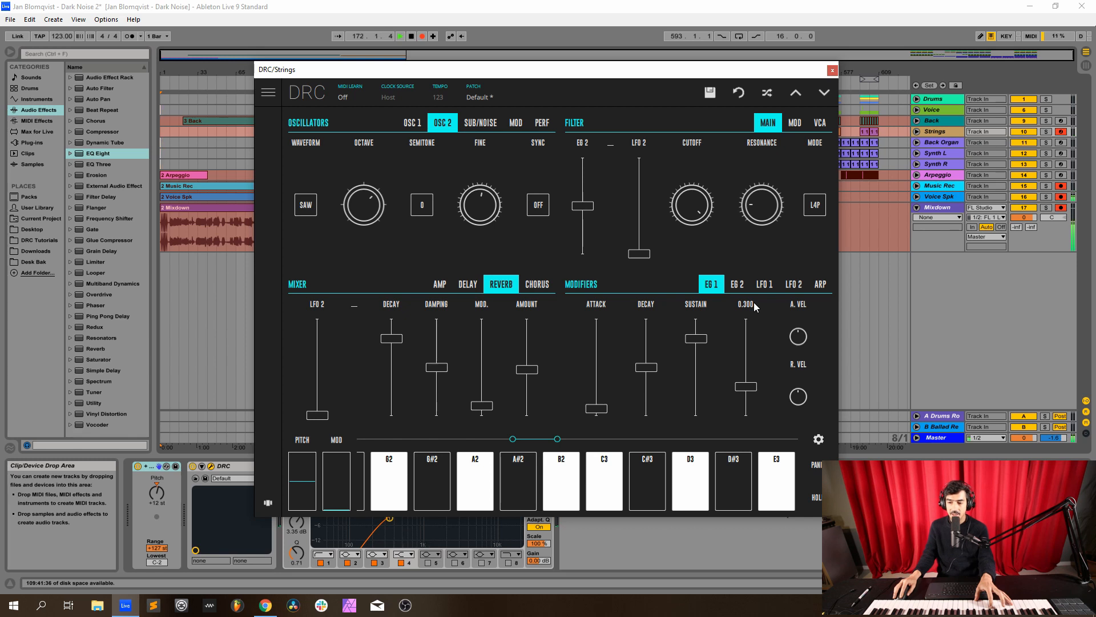
Check the decay and release settings of envelope EG 2
click(737, 283)
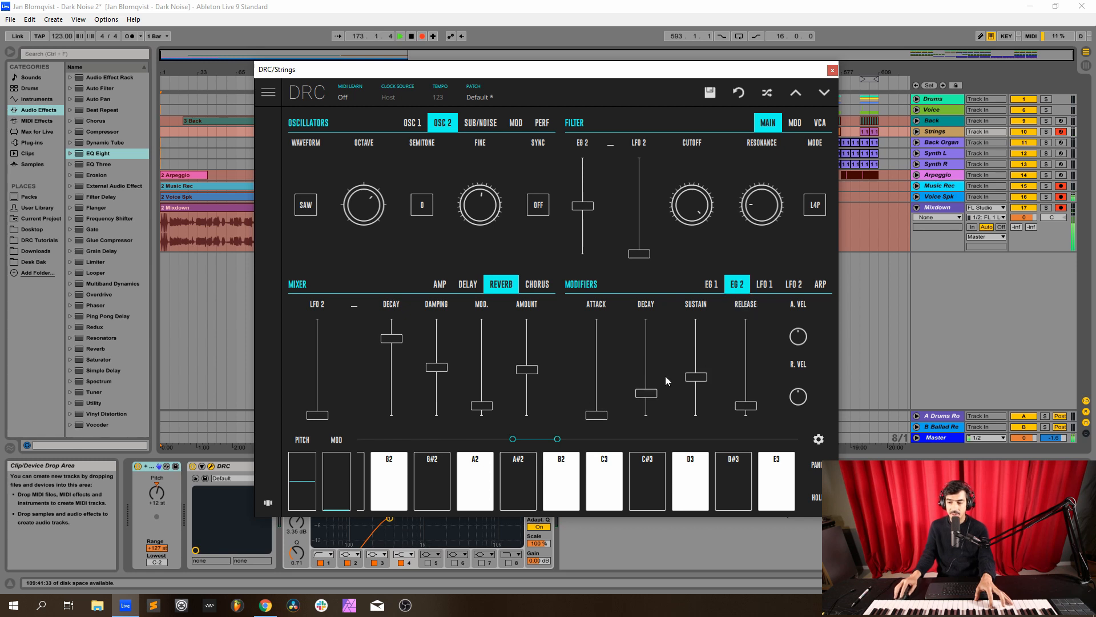
mouse_move(649, 396)
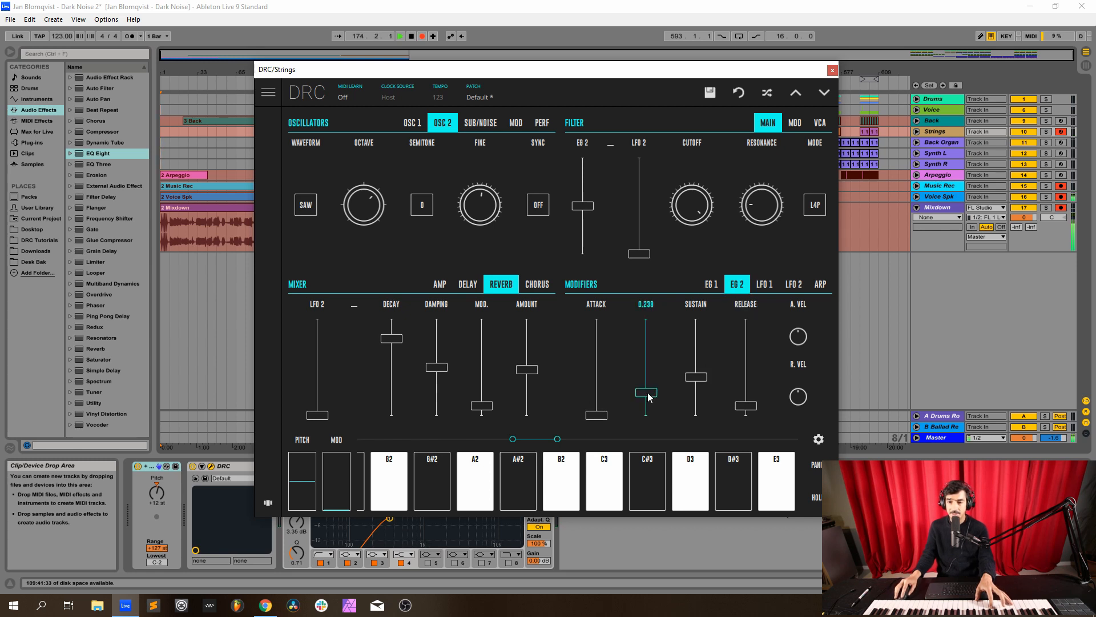
drag(643, 394, 644, 393)
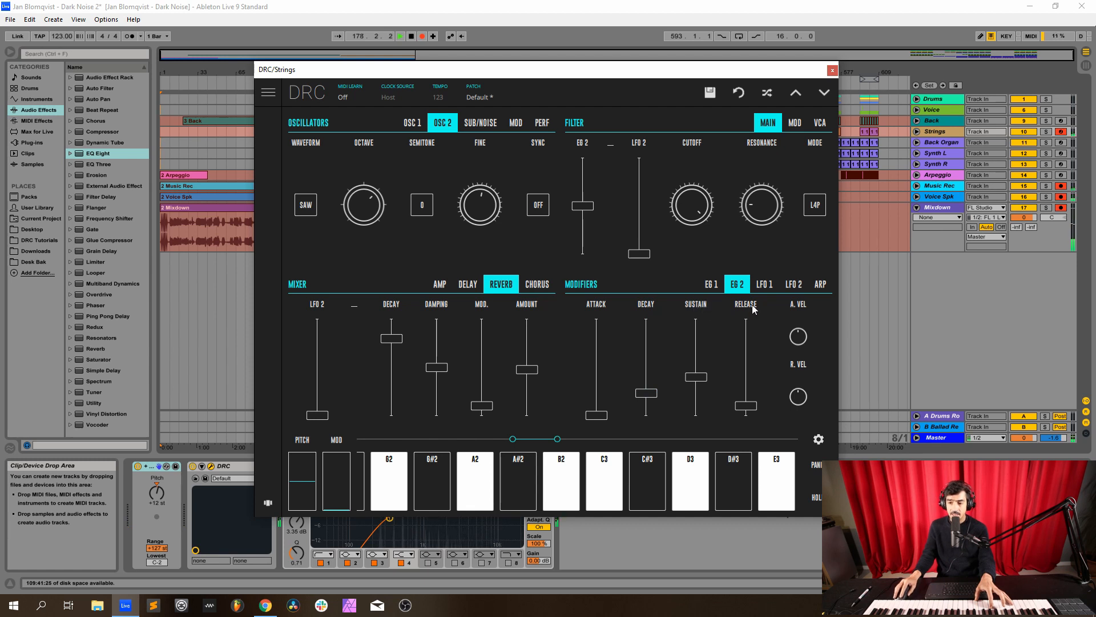
mouse_move(752, 304)
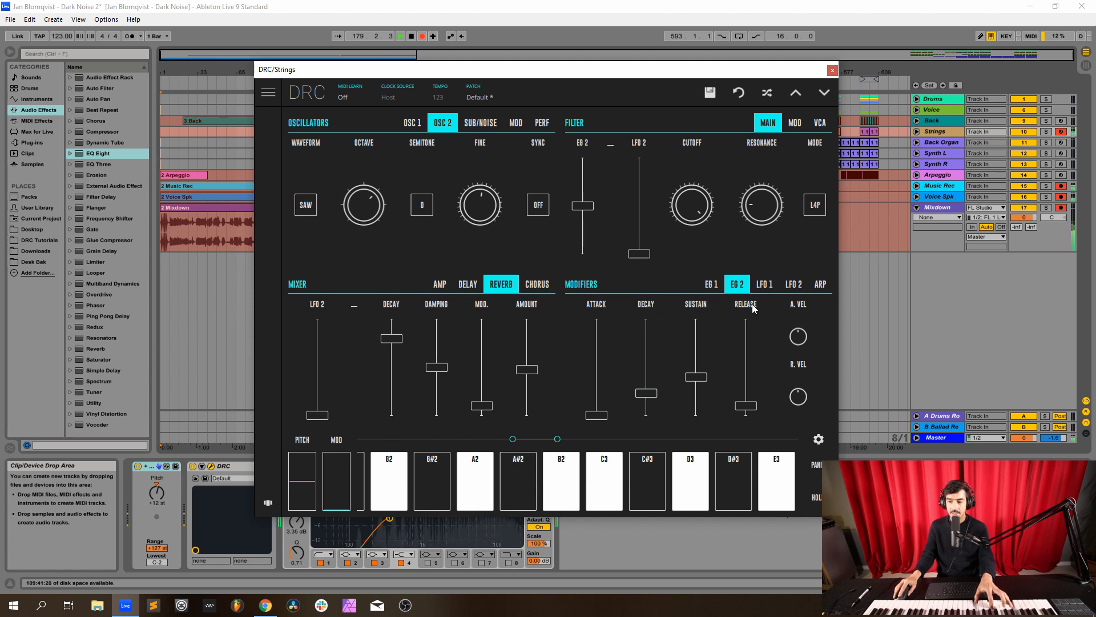
Close the synth window, then bypass and re-enable the Strings track's EQ Eight to compare the sound
click(833, 70)
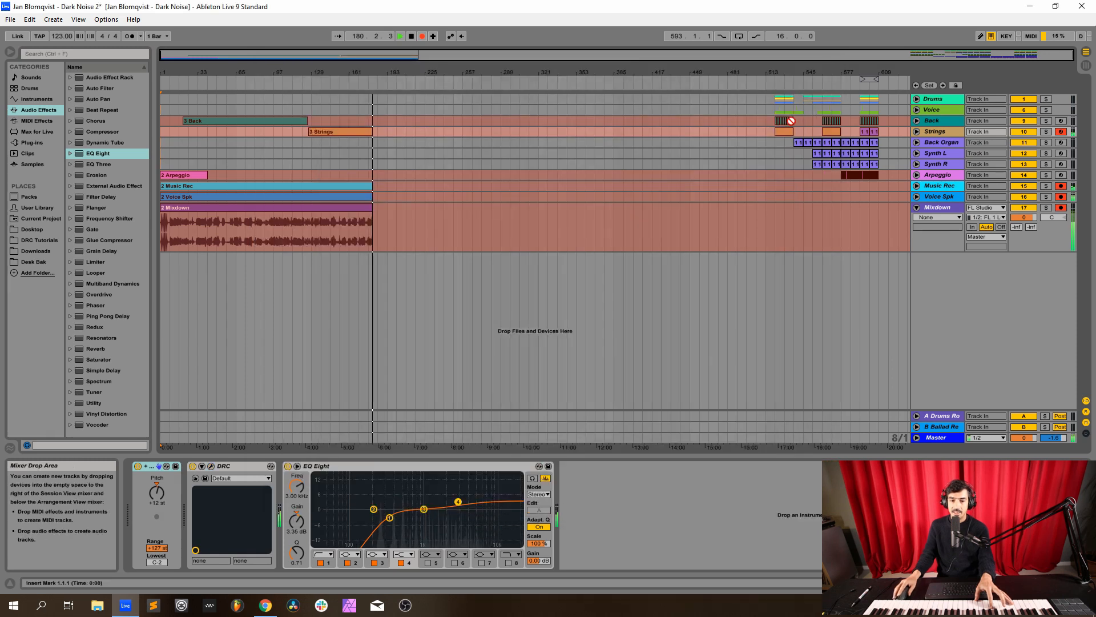
click(288, 465)
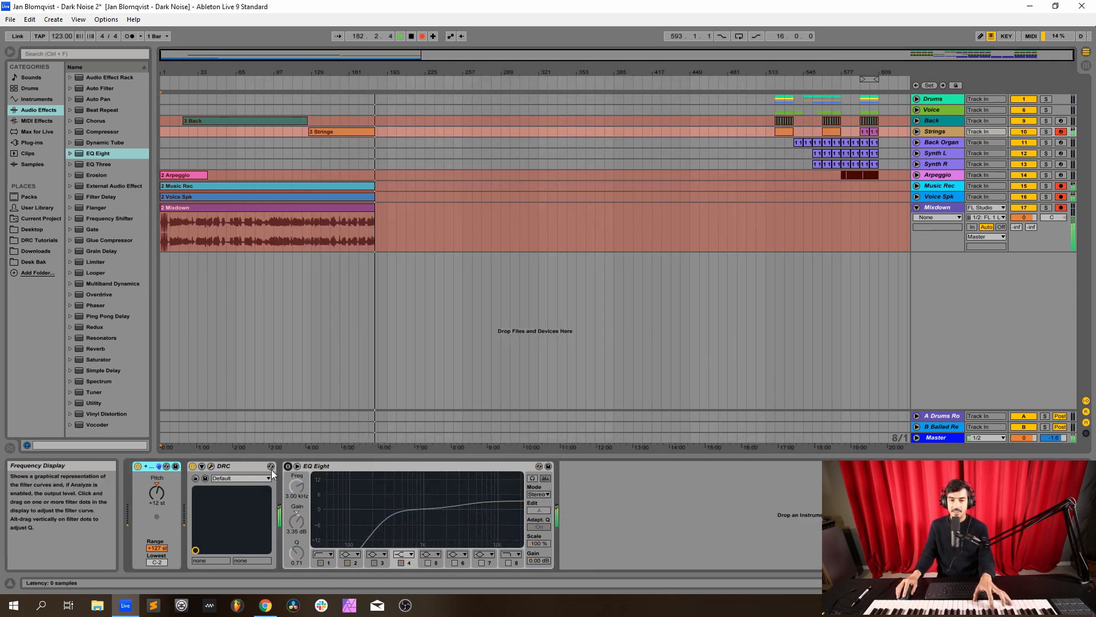
click(288, 466)
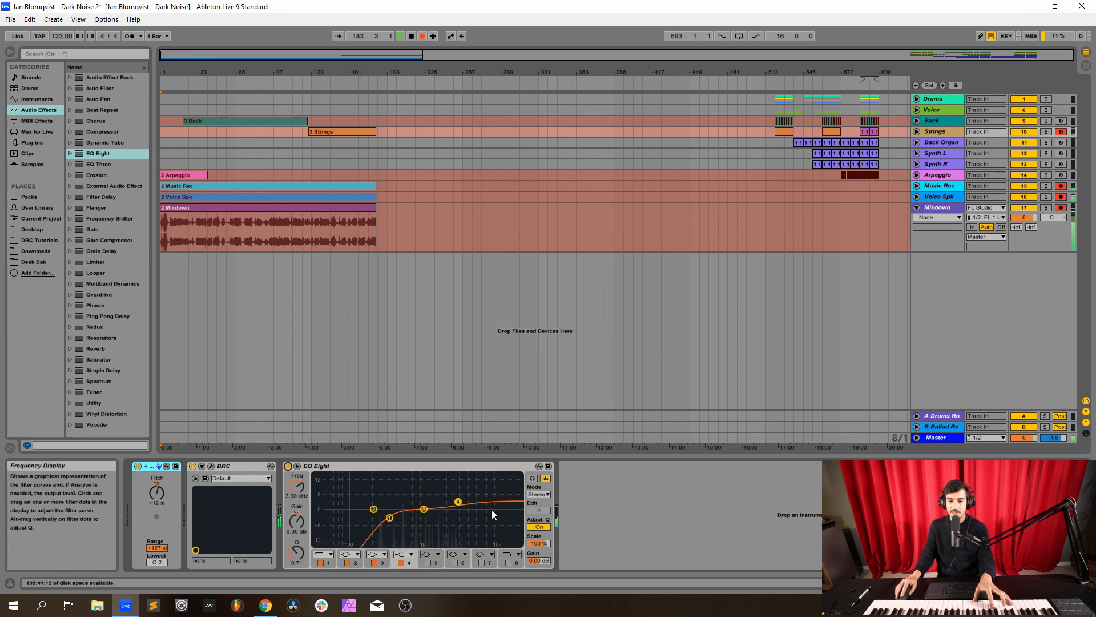
Switch record arming to the Back Organ track
click(1061, 142)
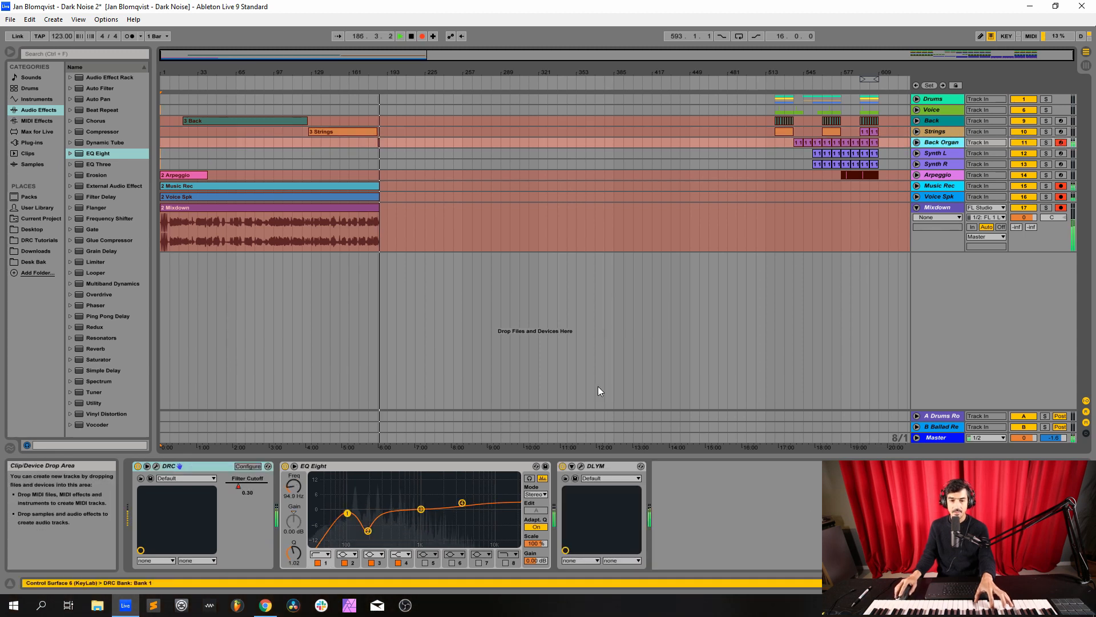
Bypass the DLYM and EQ Eight effects on the Back Organ track and open its DRC synth
click(563, 466)
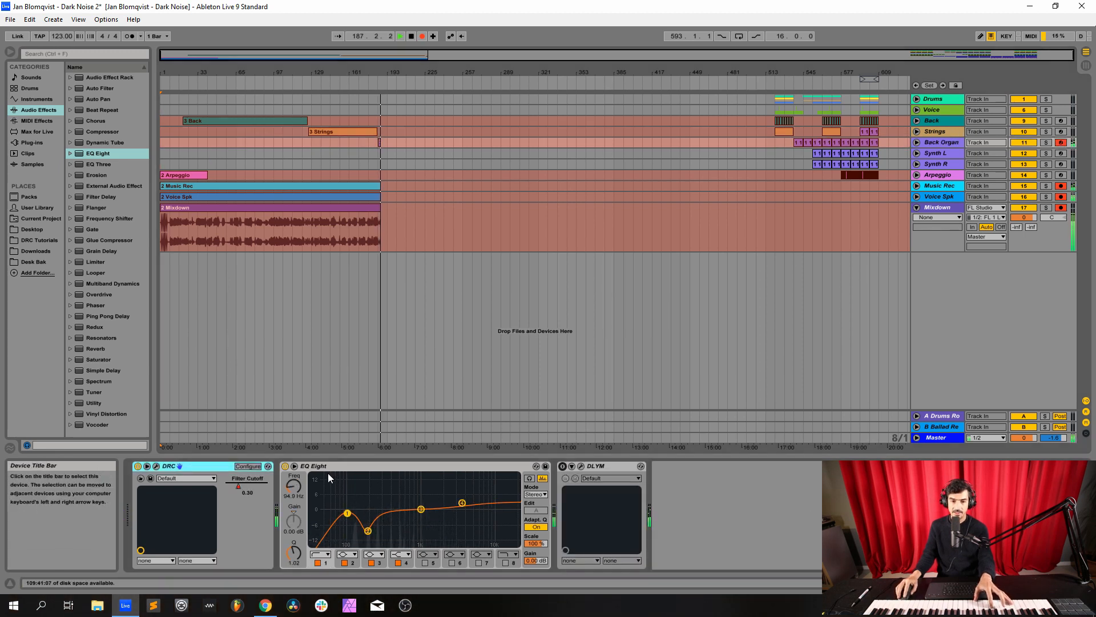
click(285, 466)
click(159, 467)
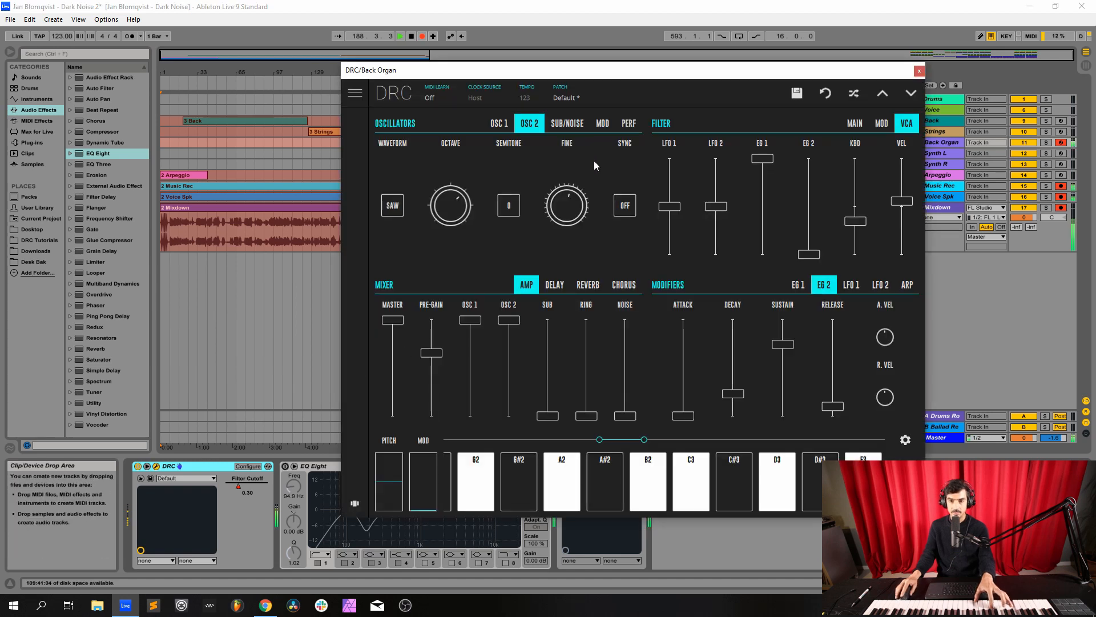
Reset the Back Organ's DRC synth to the unmodified Default patch and return to its controls
click(578, 98)
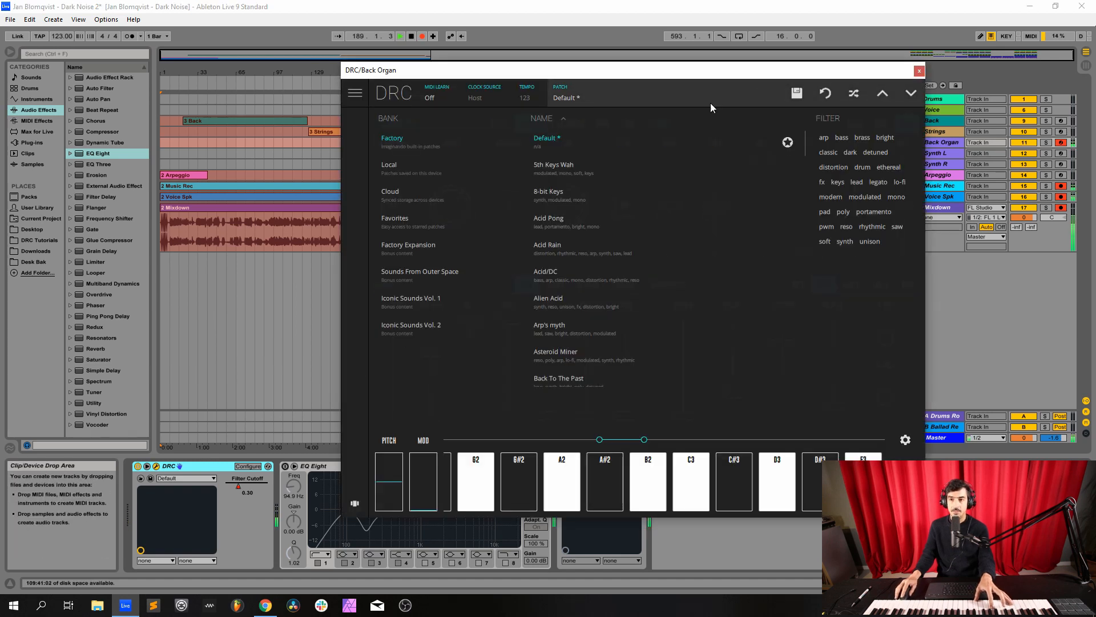
click(825, 93)
click(708, 312)
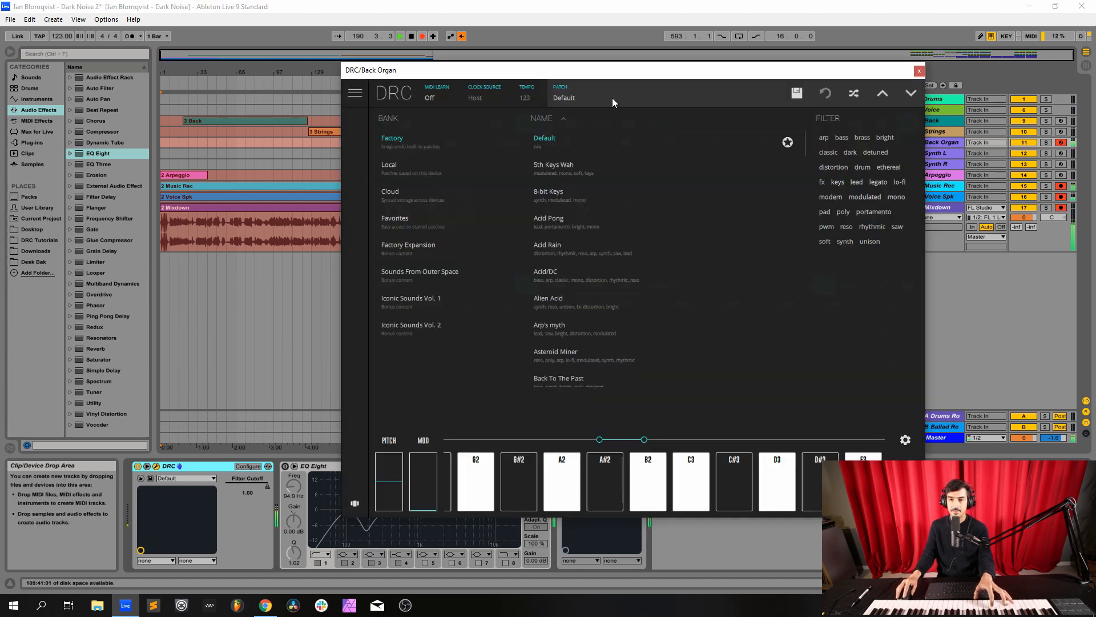
click(612, 98)
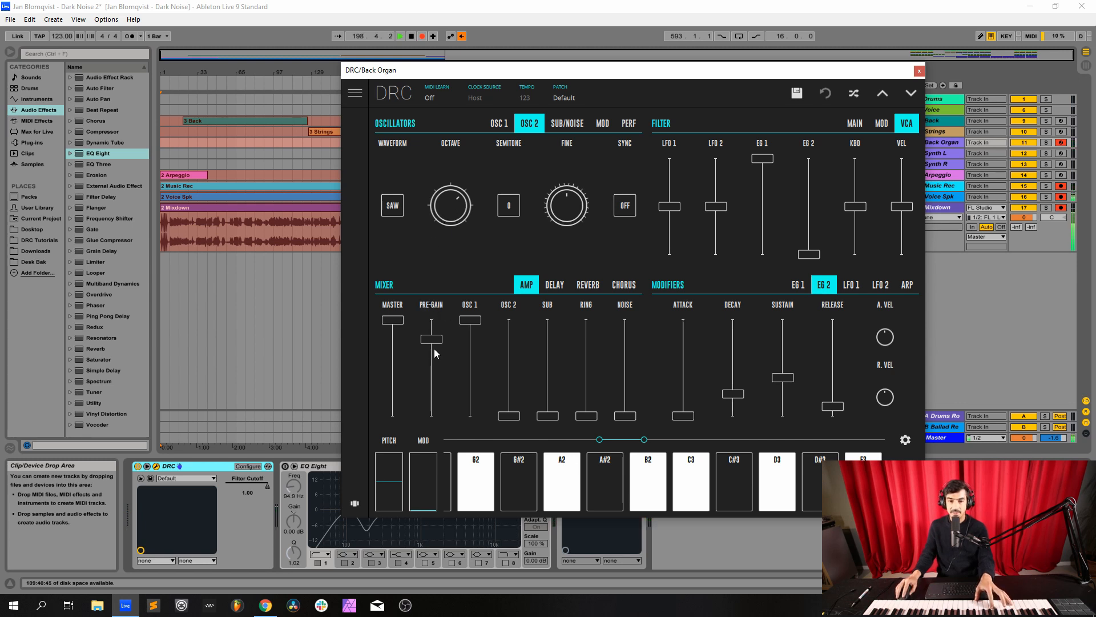
Rebalance the amp mixer with slightly lower pre-gain and OSC 2 at full level, and detune oscillator 2 slightly upward
mouse_move(432, 339)
mouse_down()
mouse_move(437, 360)
mouse_move(441, 353)
mouse_up()
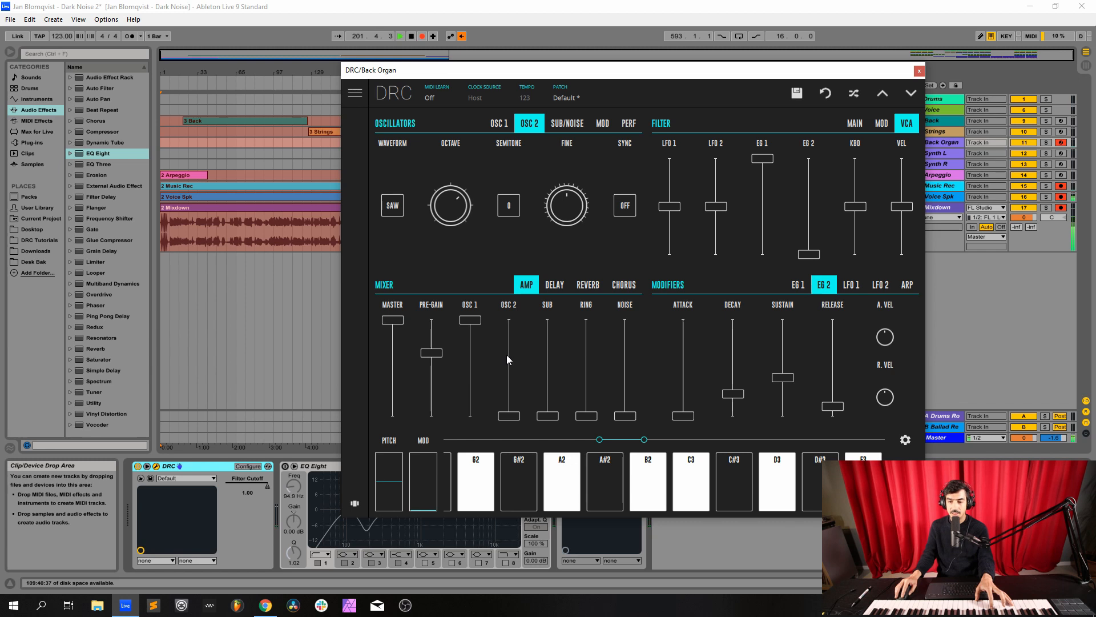
drag(506, 354, 506, 227)
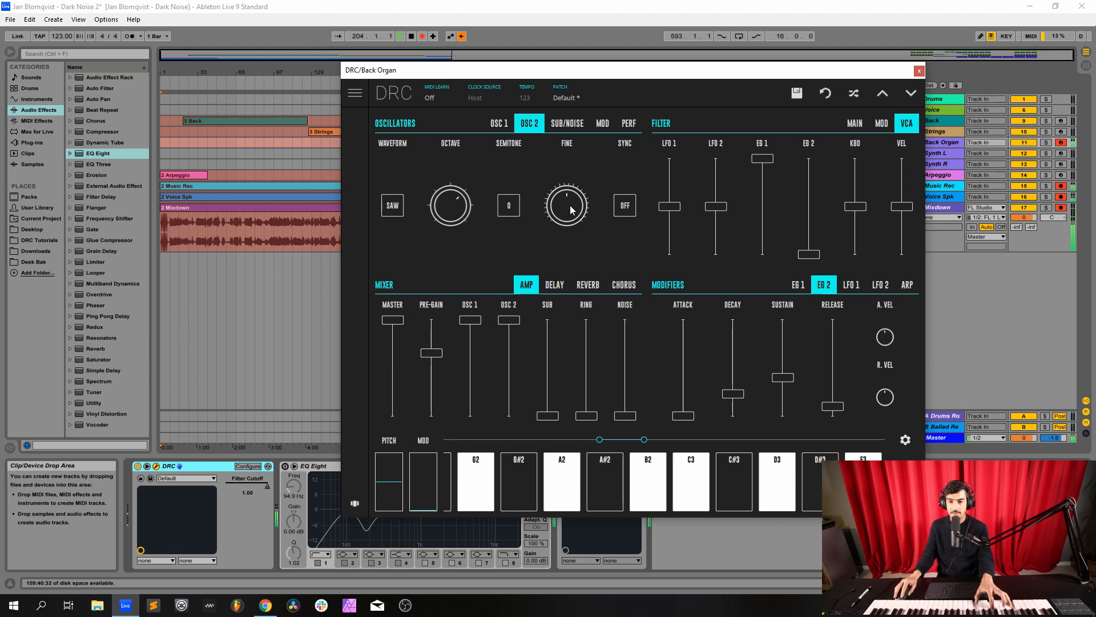
drag(571, 210, 599, 190)
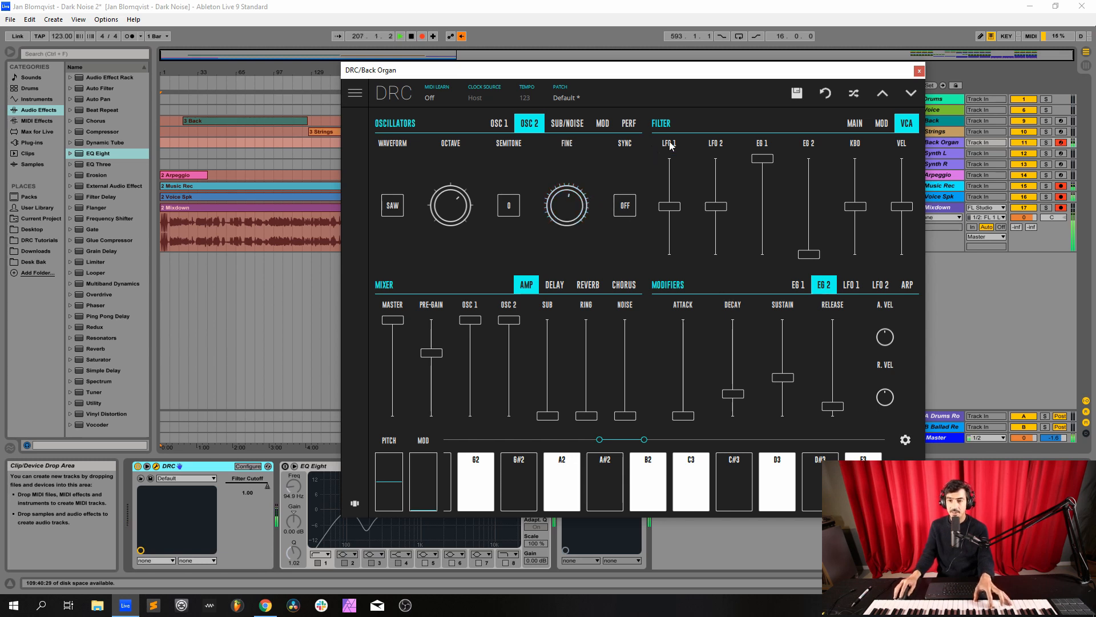
Shape the main filter with a slightly negative EG 2 amount, a much lower cutoff and the L2P mode
click(857, 125)
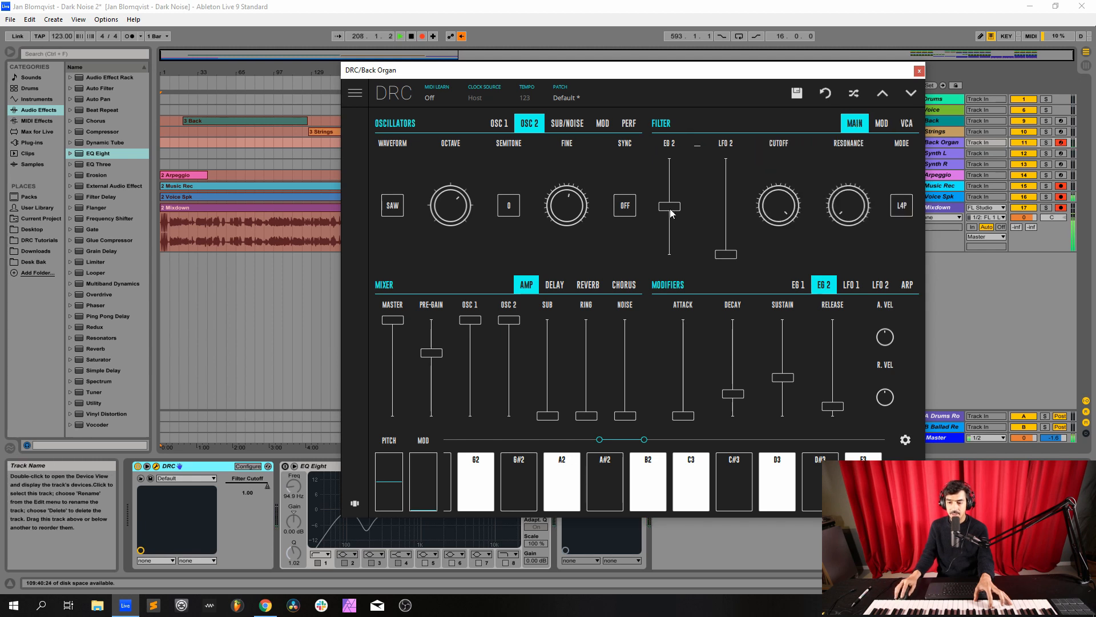
drag(671, 212, 674, 223)
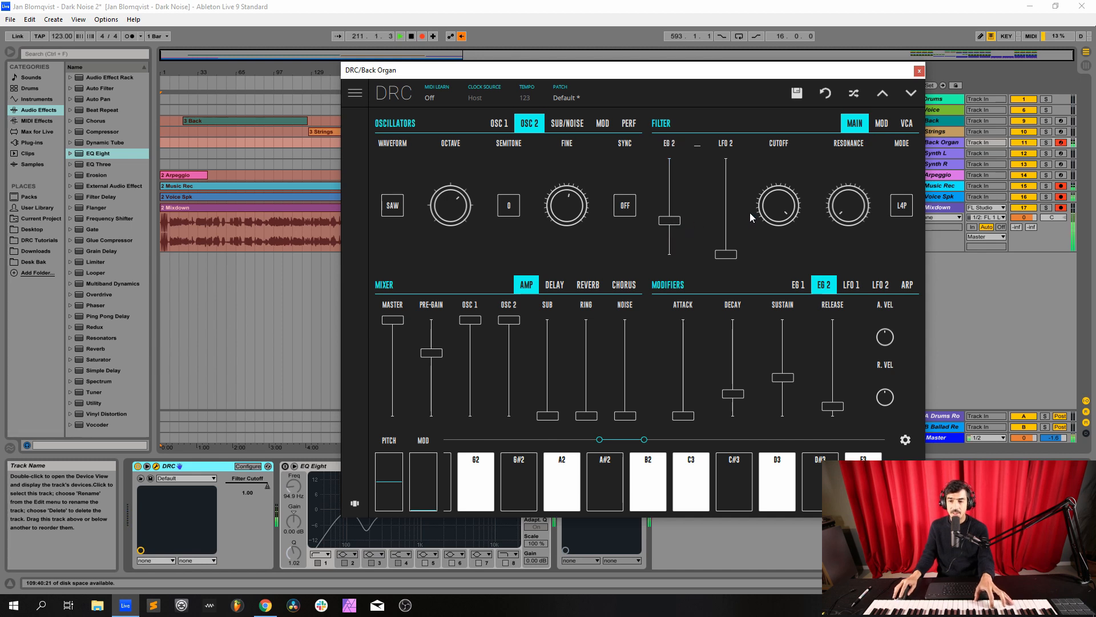
mouse_move(776, 200)
mouse_down()
mouse_move(769, 379)
mouse_move(773, 203)
mouse_move(769, 216)
mouse_up()
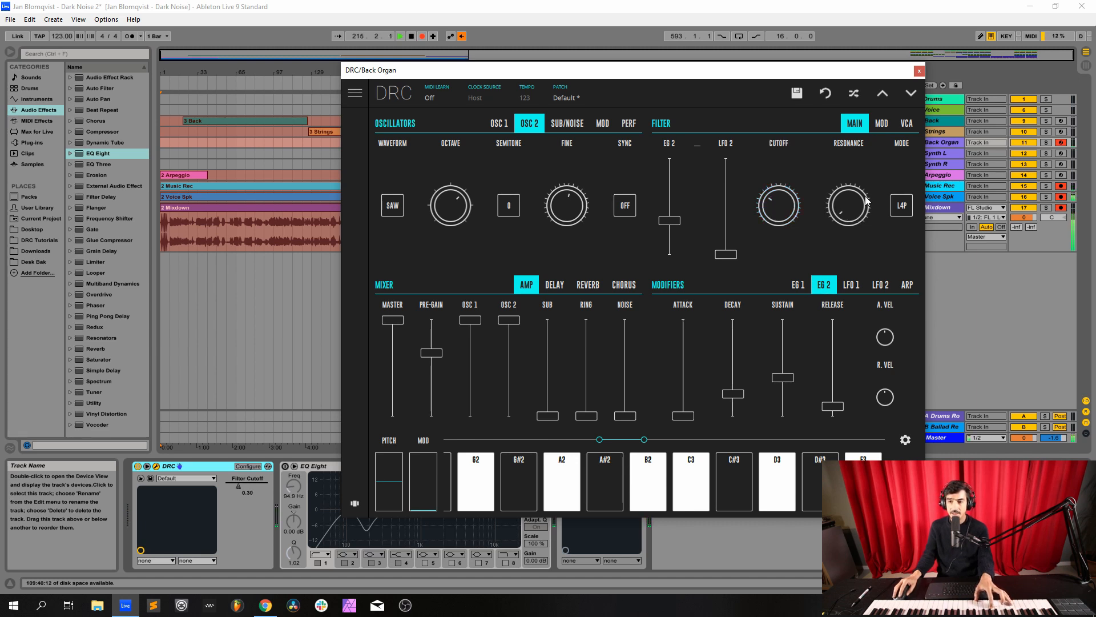
click(906, 213)
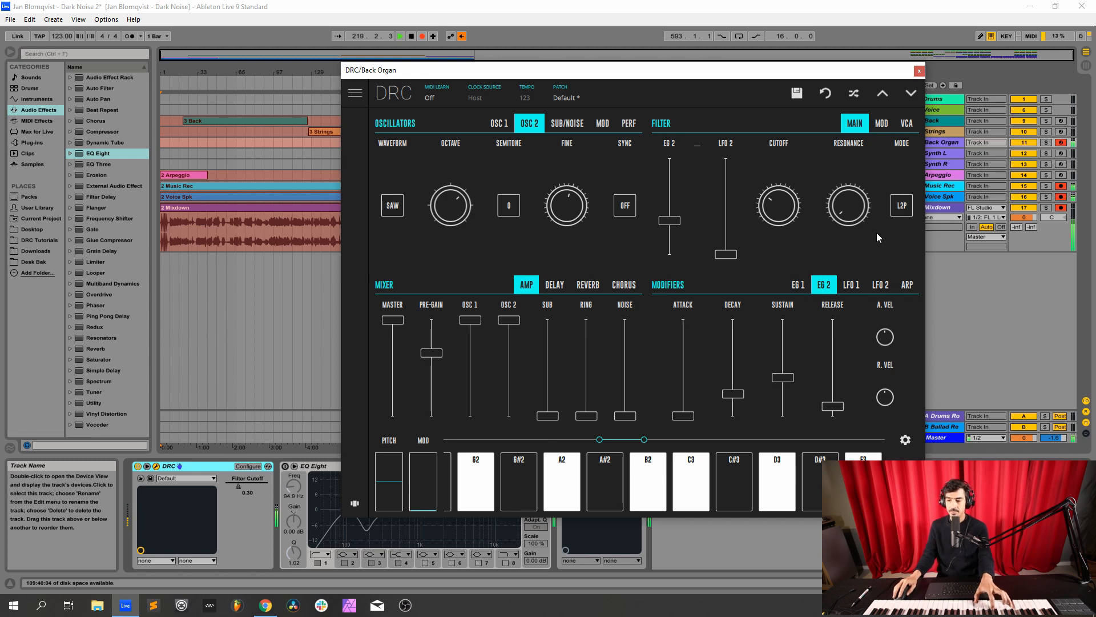
Raise the sustain of envelope EG 1 to maximum
click(797, 284)
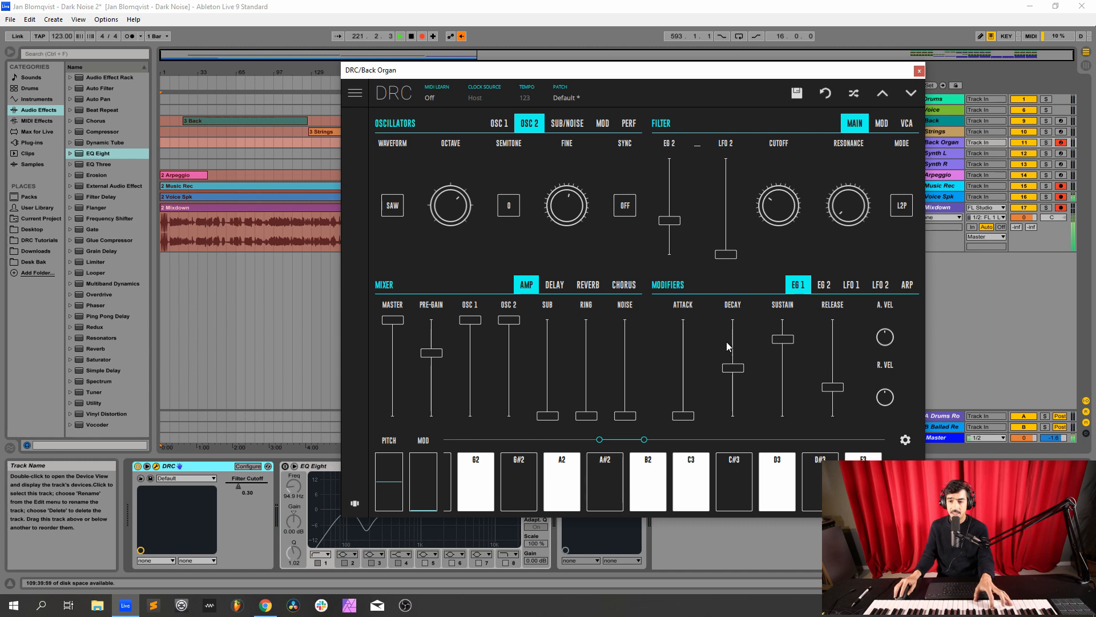
mouse_move(732, 305)
drag(783, 342, 774, 220)
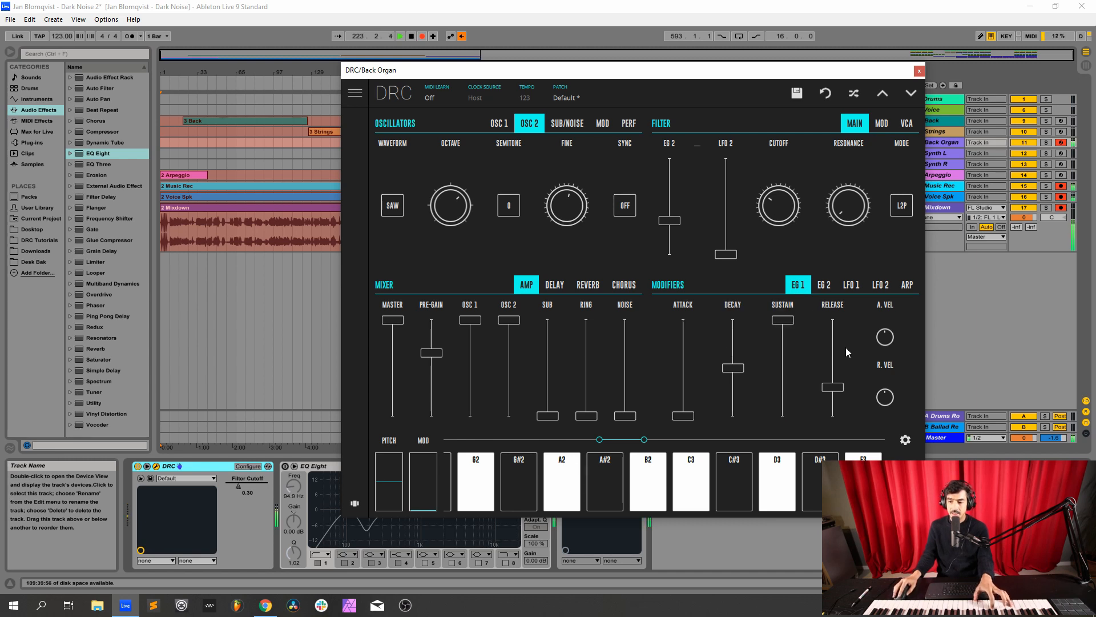
mouse_move(839, 307)
Raise the sustain of envelope EG 2 to about three quarters of its range
click(824, 285)
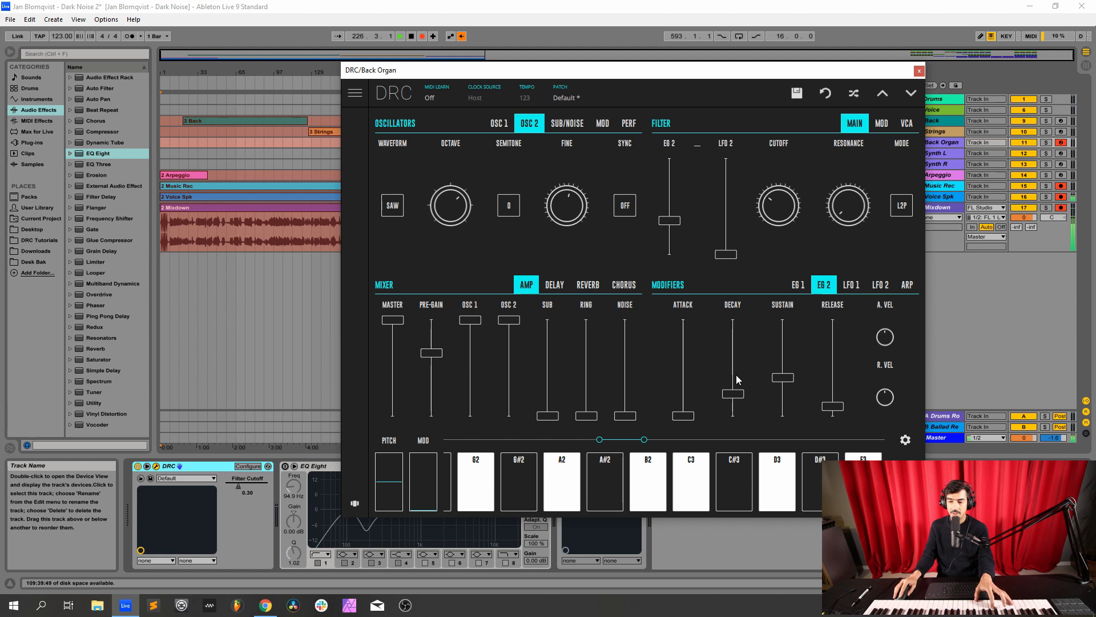
mouse_move(735, 398)
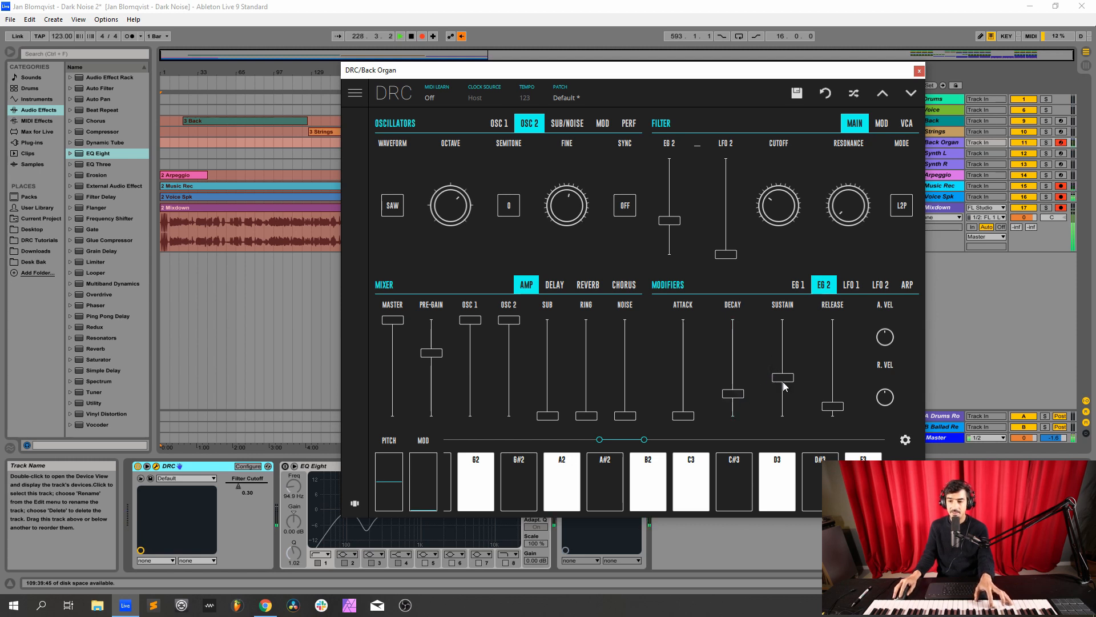
drag(783, 382, 788, 349)
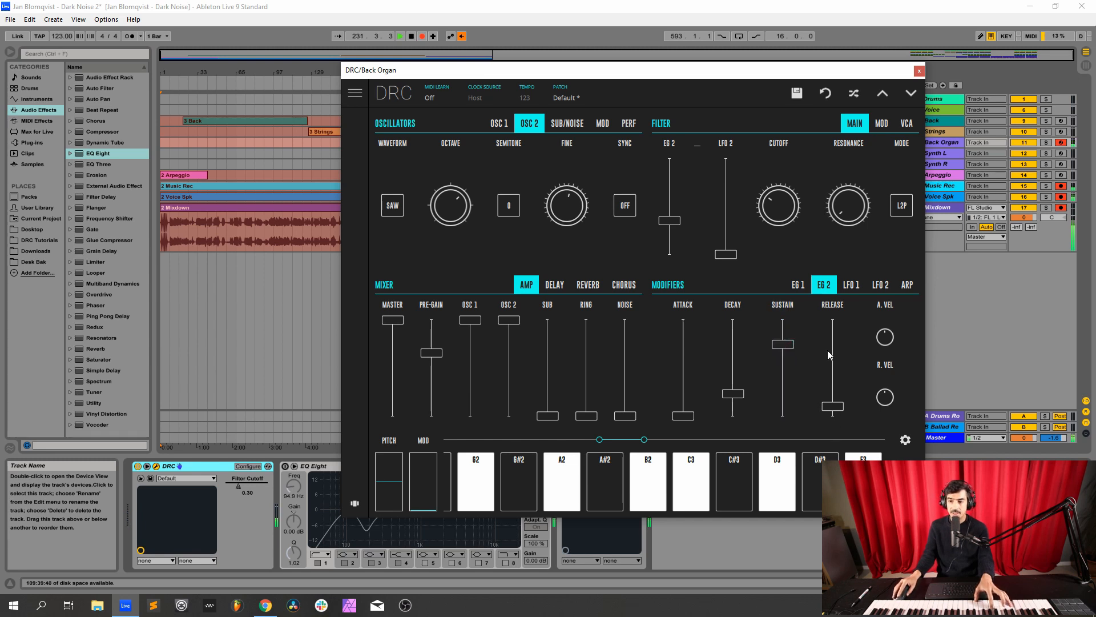
Raise the filter's KBD modulation to about 0.74
click(881, 125)
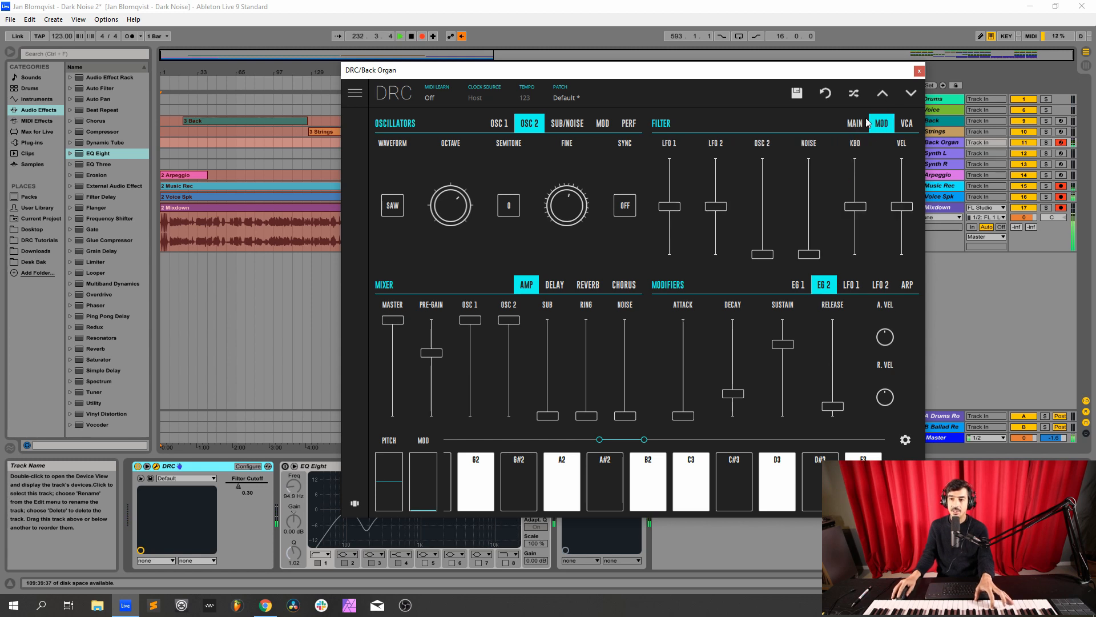
click(856, 123)
click(880, 121)
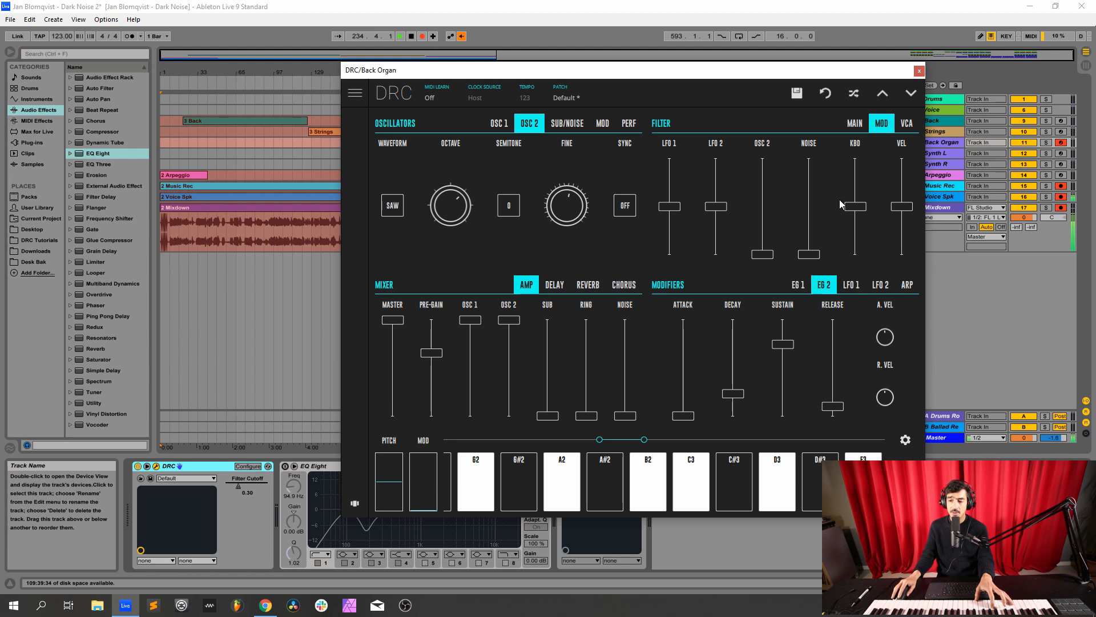
drag(855, 206, 866, 183)
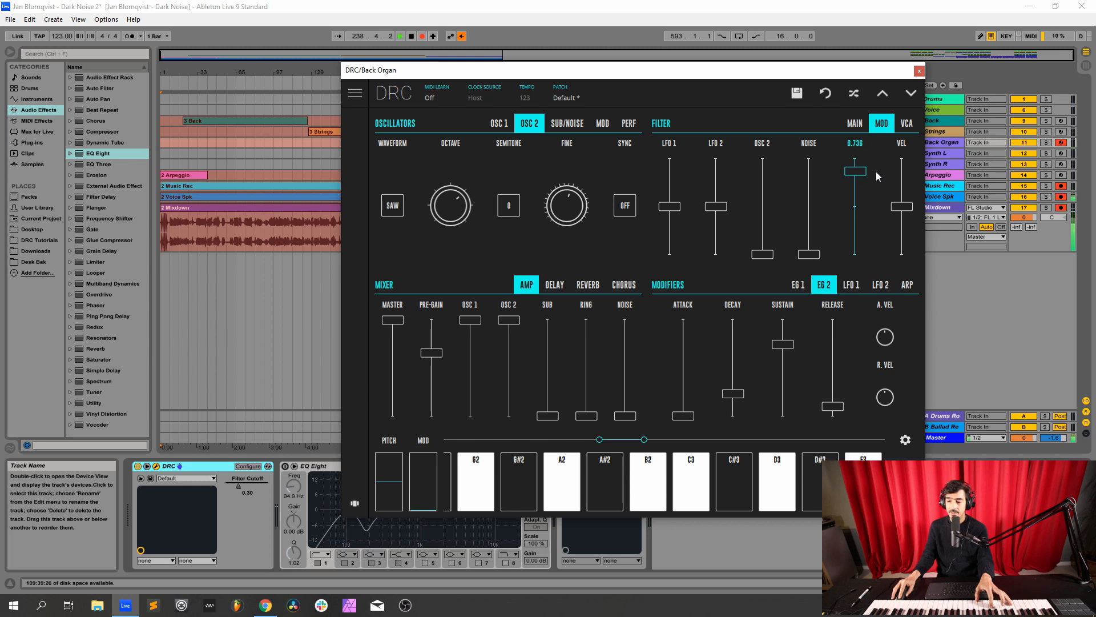
Lower the VCA's KBD modulation slightly below centre and raise its VEL modulation slightly
click(906, 125)
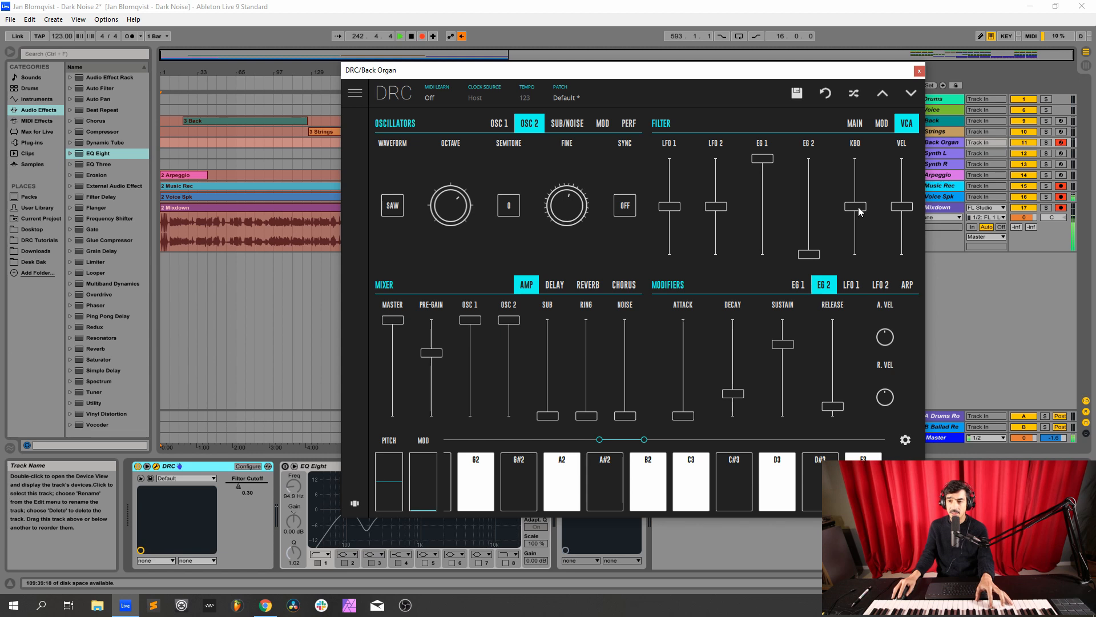
drag(858, 208, 916, 209)
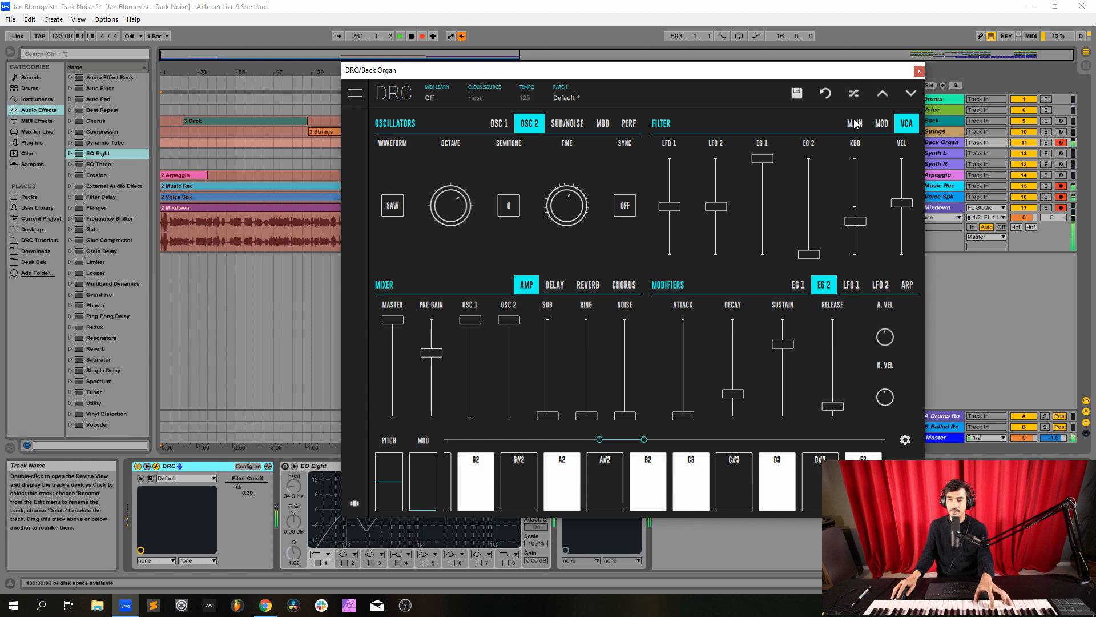
Close the synth window and re-enable EQ Eight and DLYM on the Back Organ track
click(919, 71)
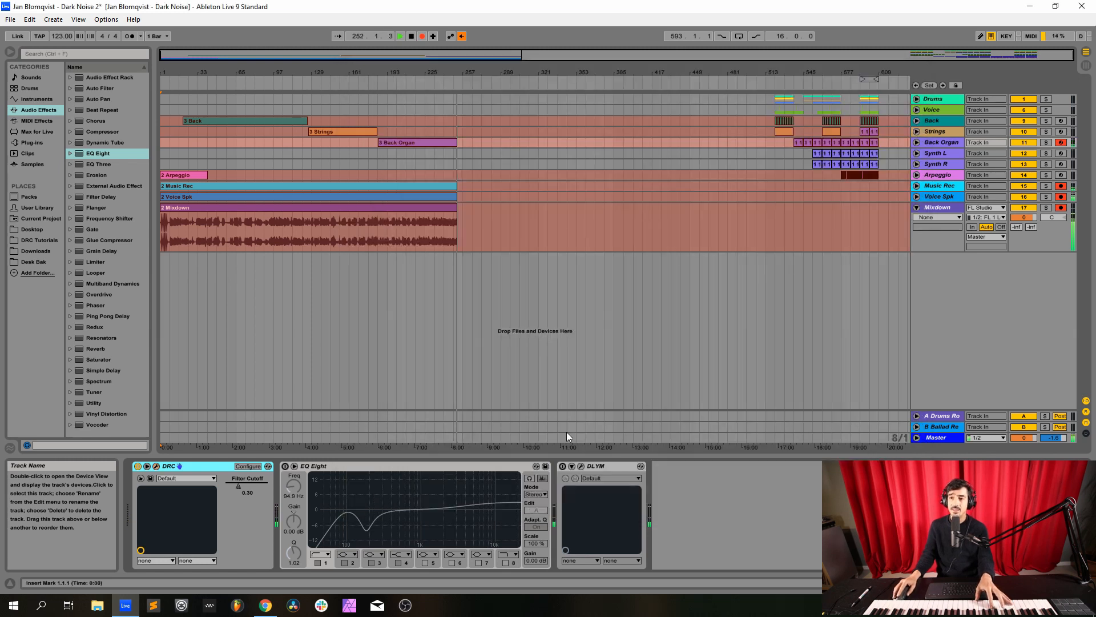
click(284, 466)
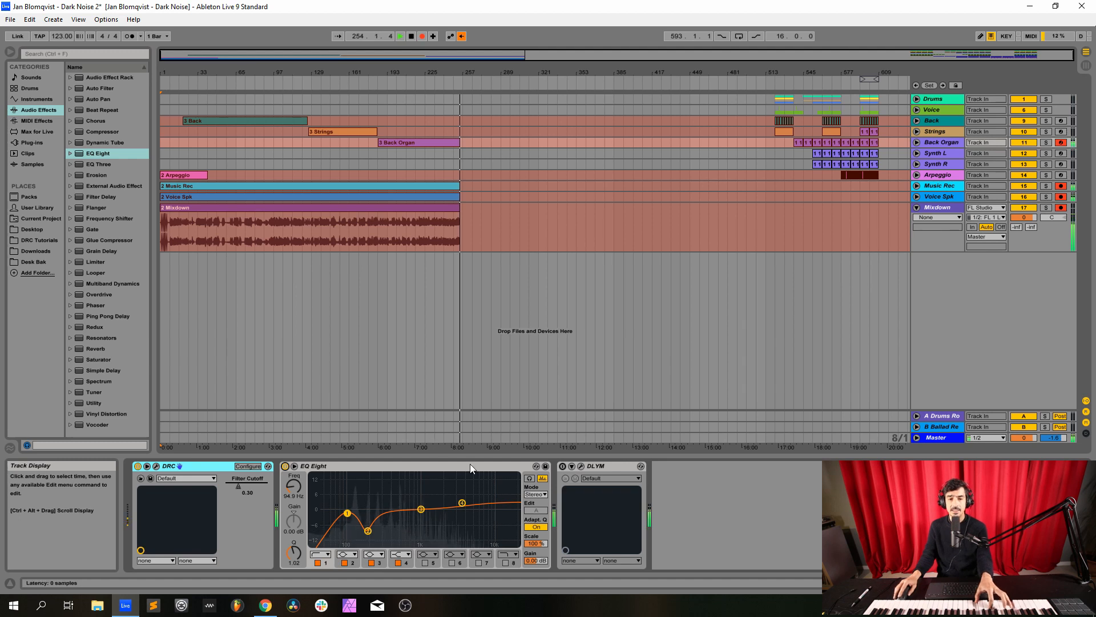
click(562, 466)
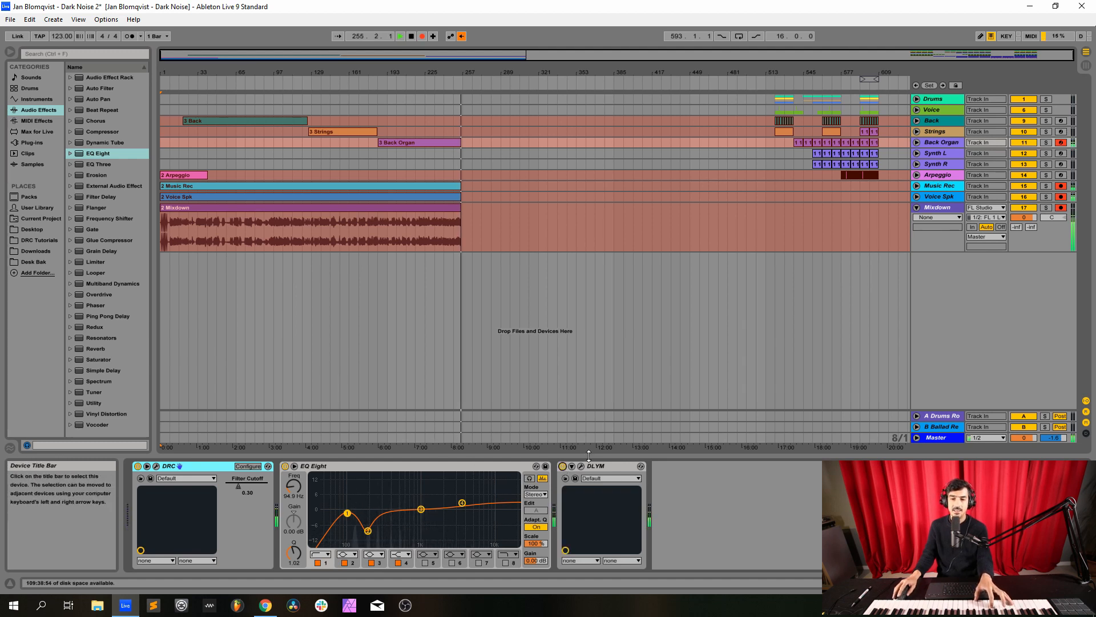
Open the DLYM effect, check its modulation and dry/wet settings, and close its window
click(581, 466)
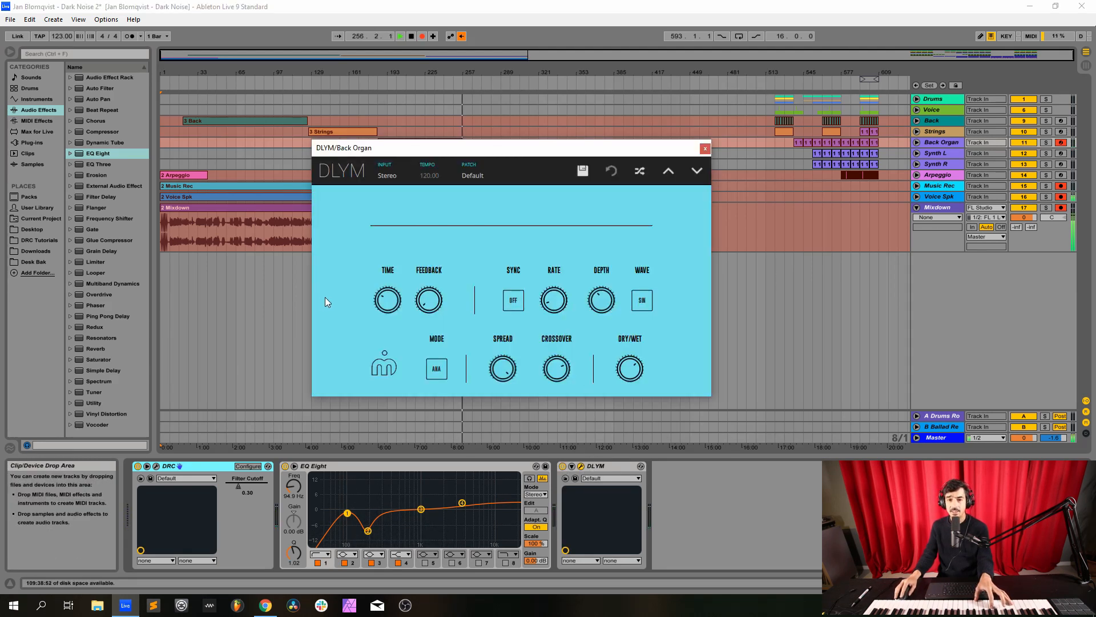
click(389, 300)
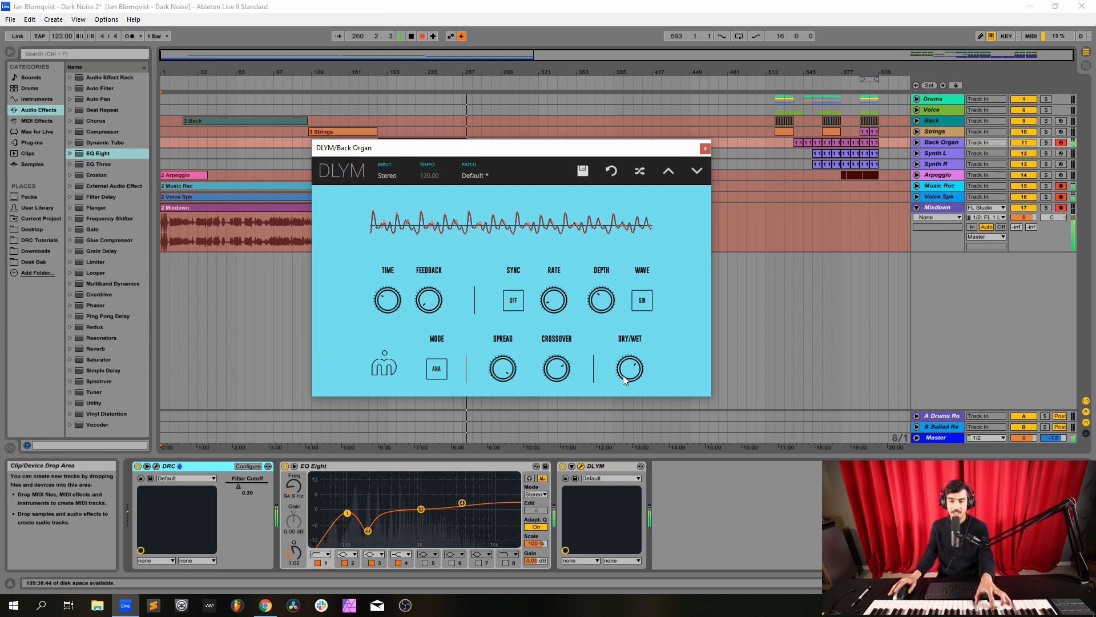
click(706, 149)
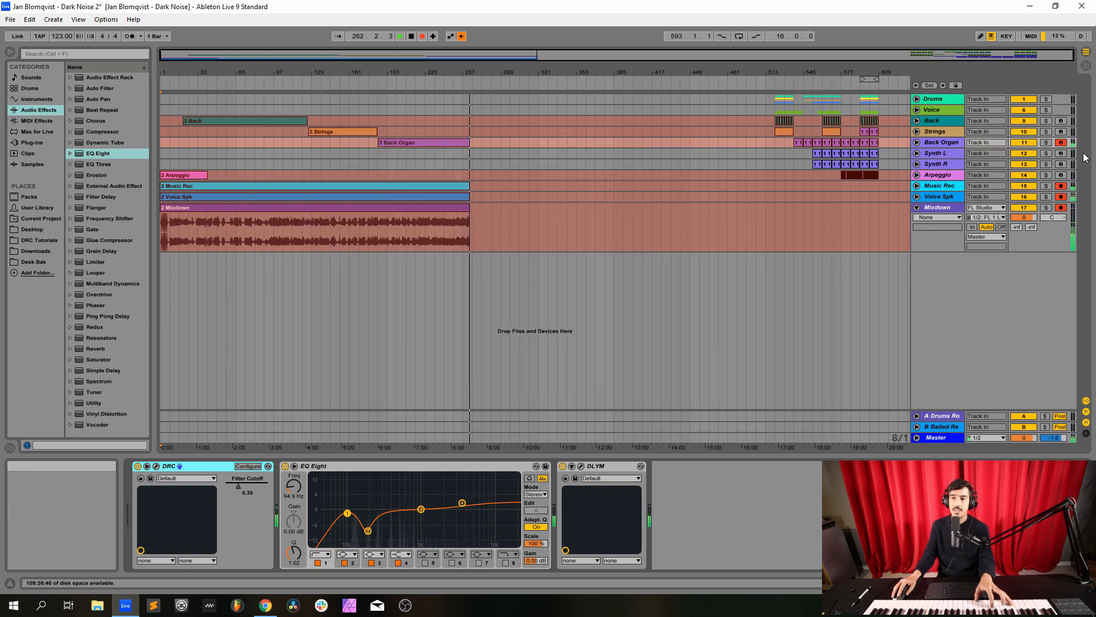
Switch record arming to the Synth L track, select it and take a brief look at its DRC synth
click(1061, 153)
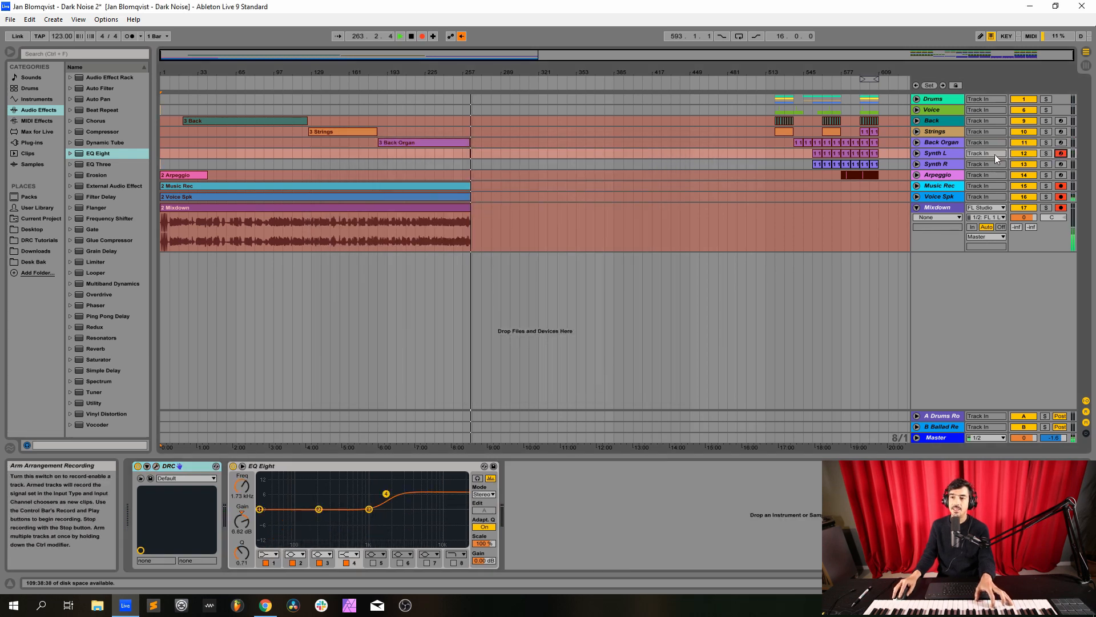
click(958, 149)
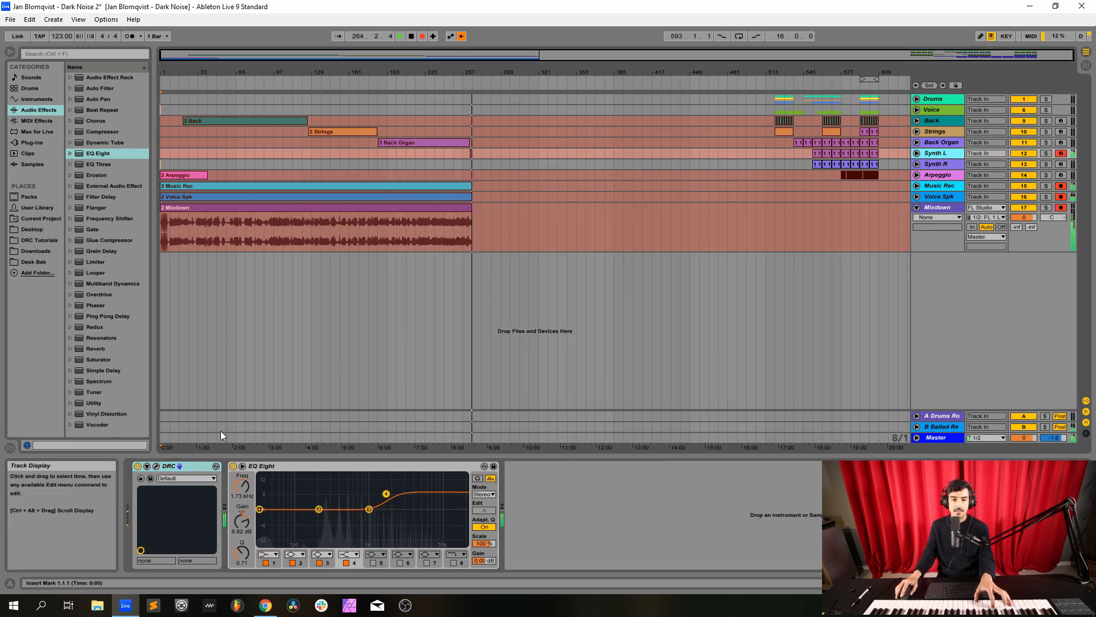
click(156, 466)
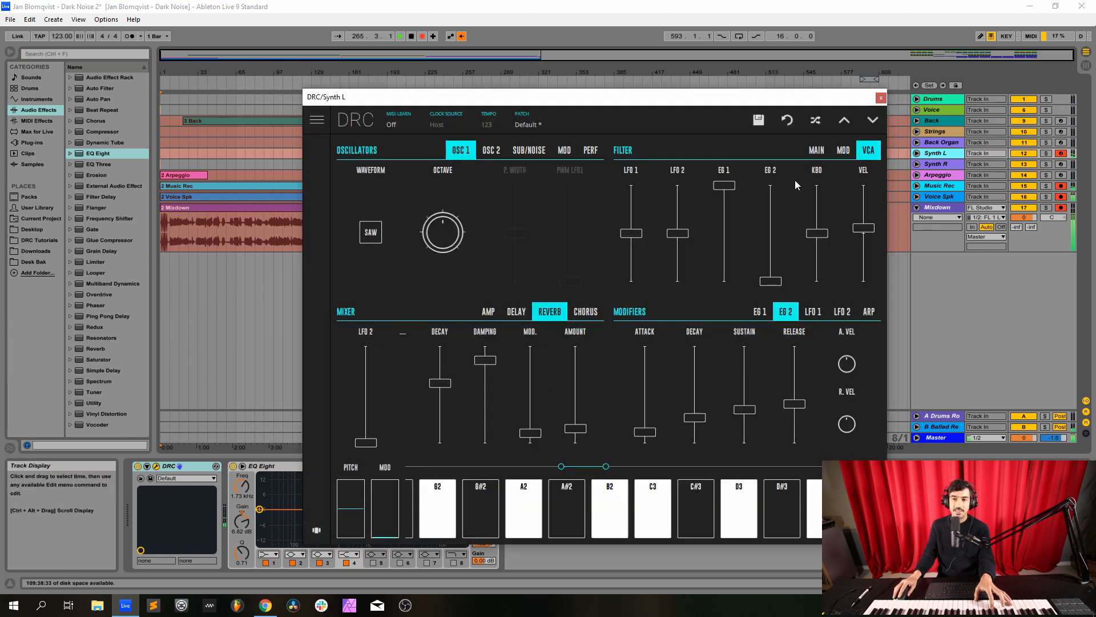
click(881, 97)
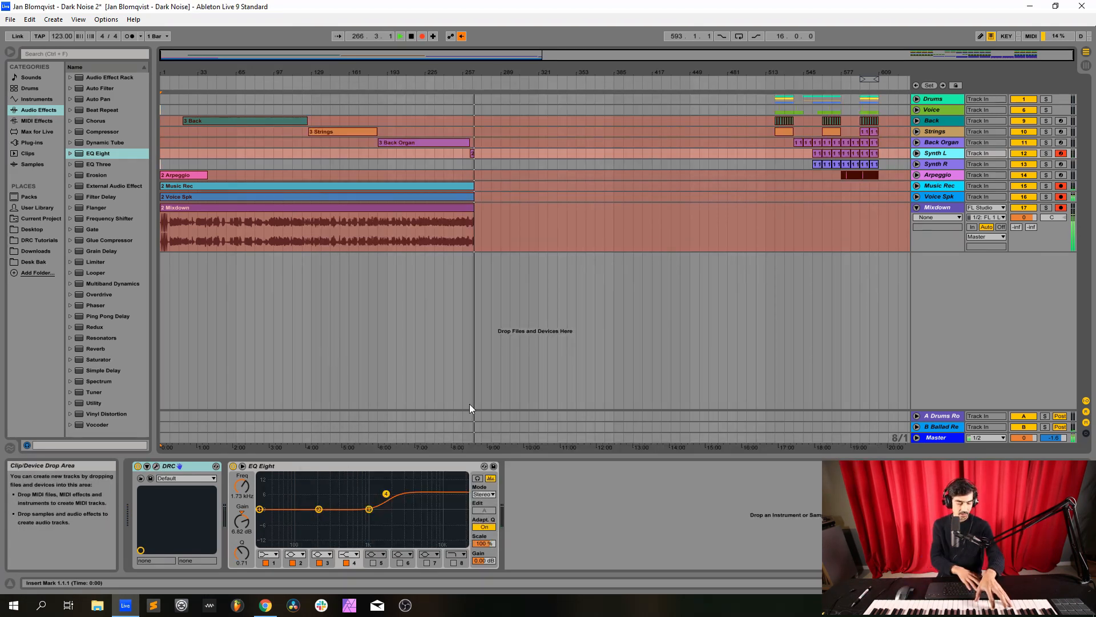
Strip Synth L to its dry sound in Session View, with centred pan, no B Ballad Reverb send and EQ Eight bypassed
key(Tab)
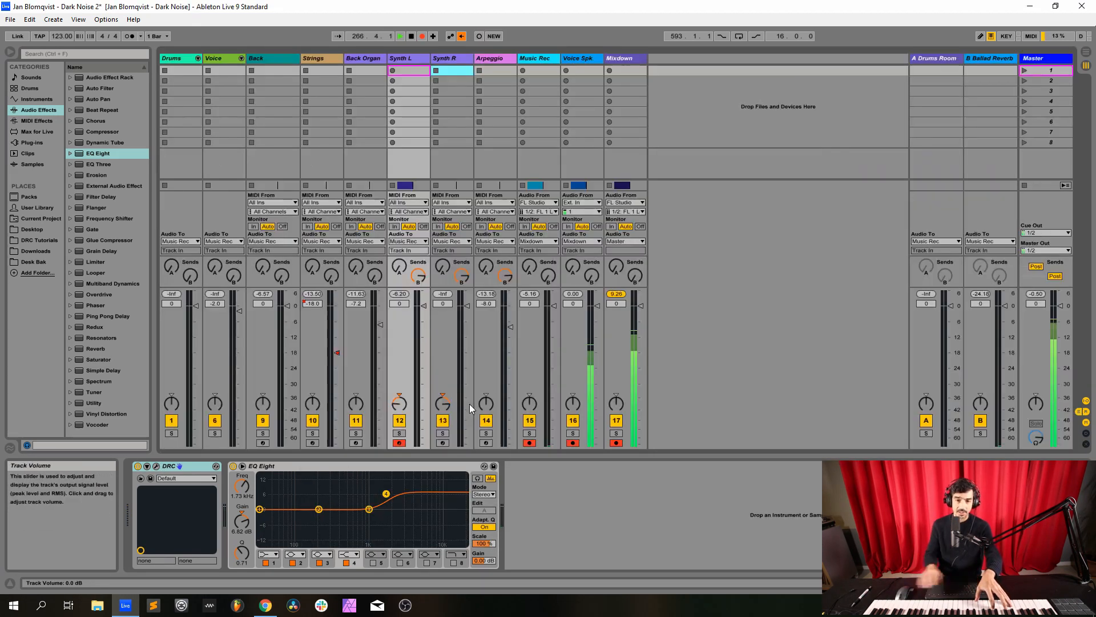
click(399, 396)
drag(418, 275, 418, 377)
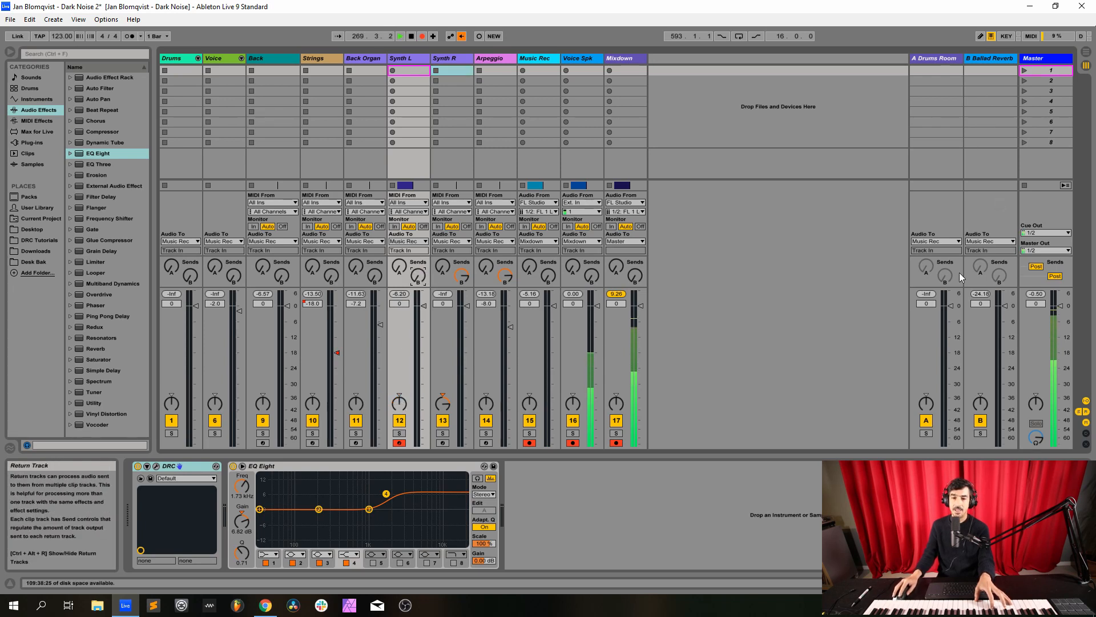
click(232, 466)
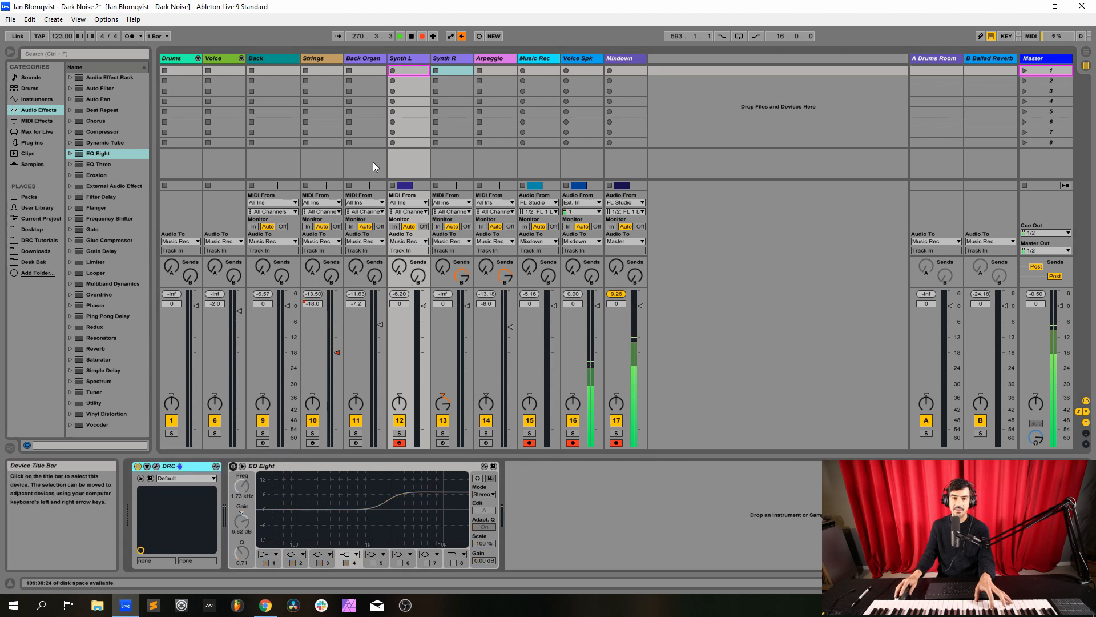
Open the DRC synth on the Synth L track and revert its patch to the original Default state
click(408, 58)
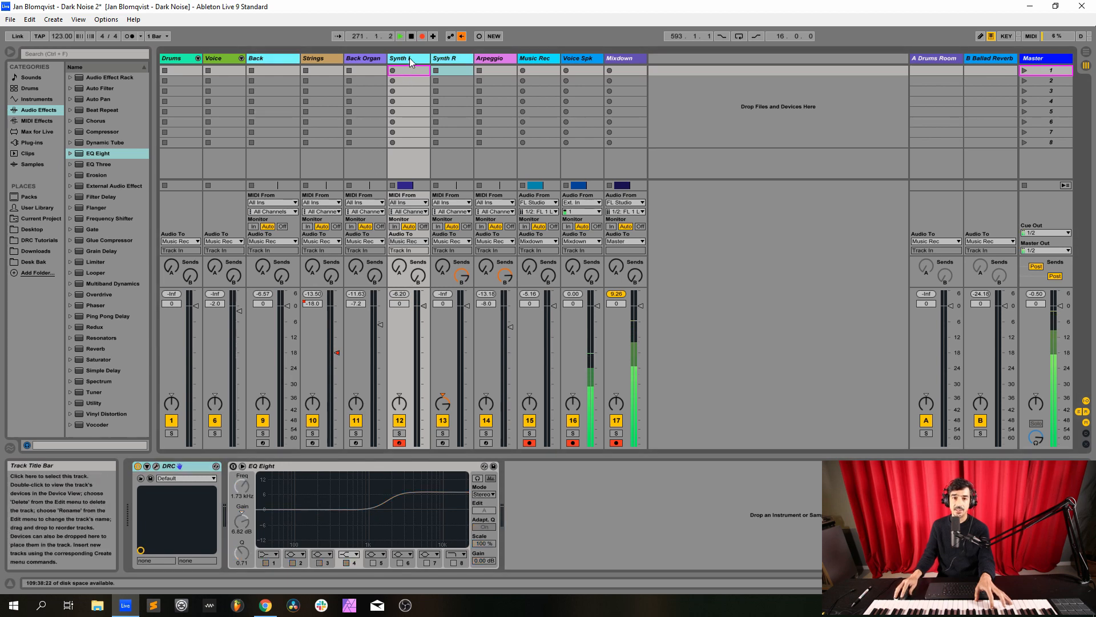
click(156, 466)
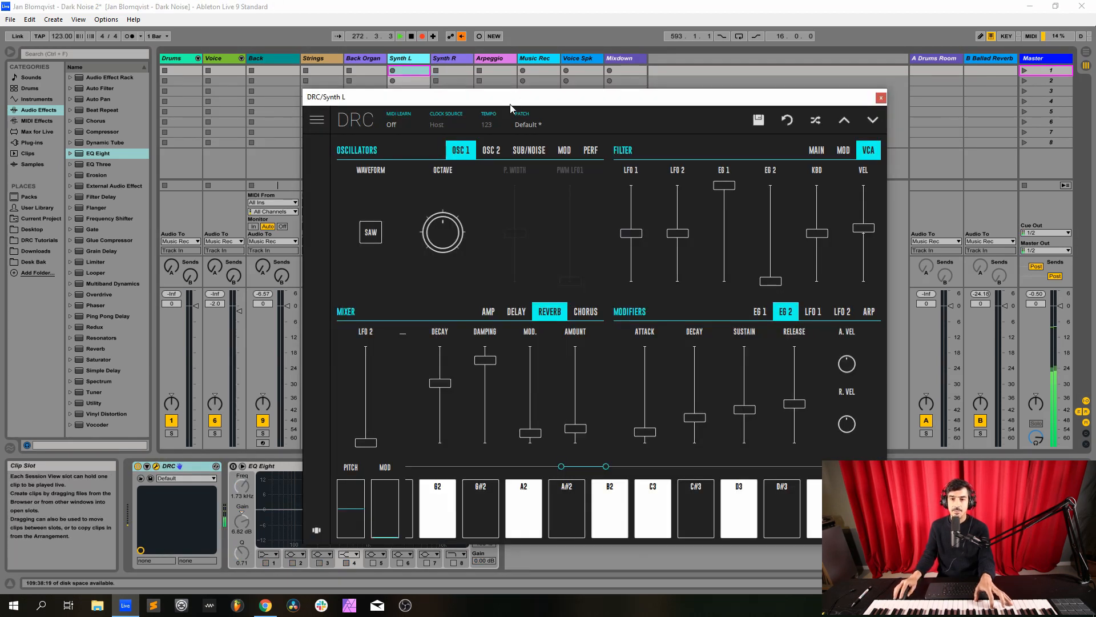
click(535, 117)
click(783, 120)
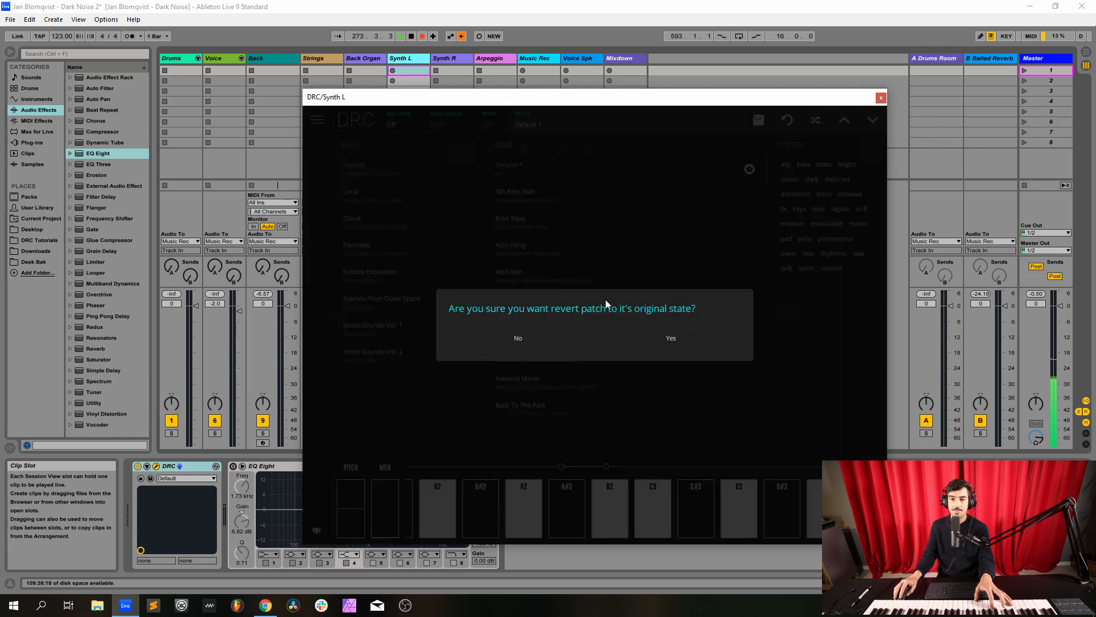
click(675, 338)
click(555, 122)
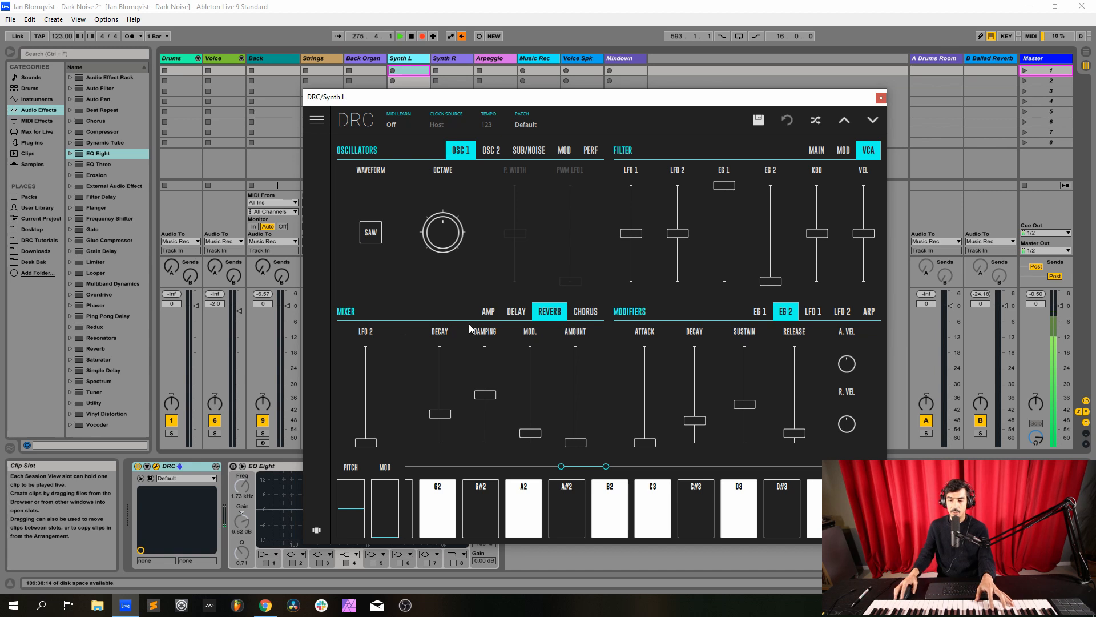
Lower the mixer's pre-gain, replace Osc 1 with Osc 2 at full level, and bring up the Osc 2 settings
click(489, 313)
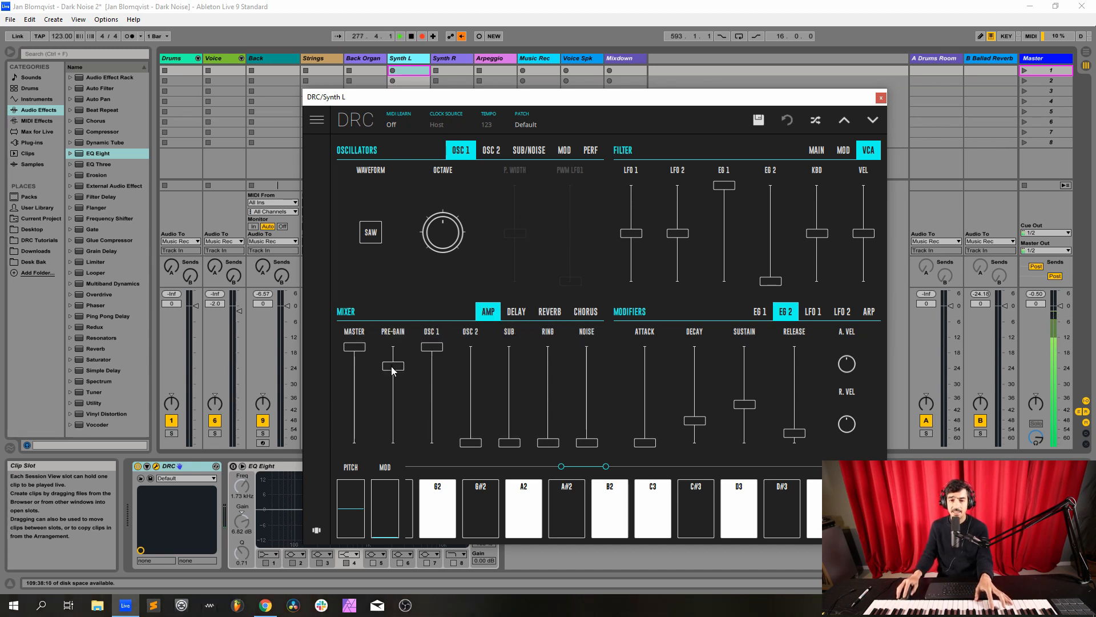
drag(393, 370, 401, 384)
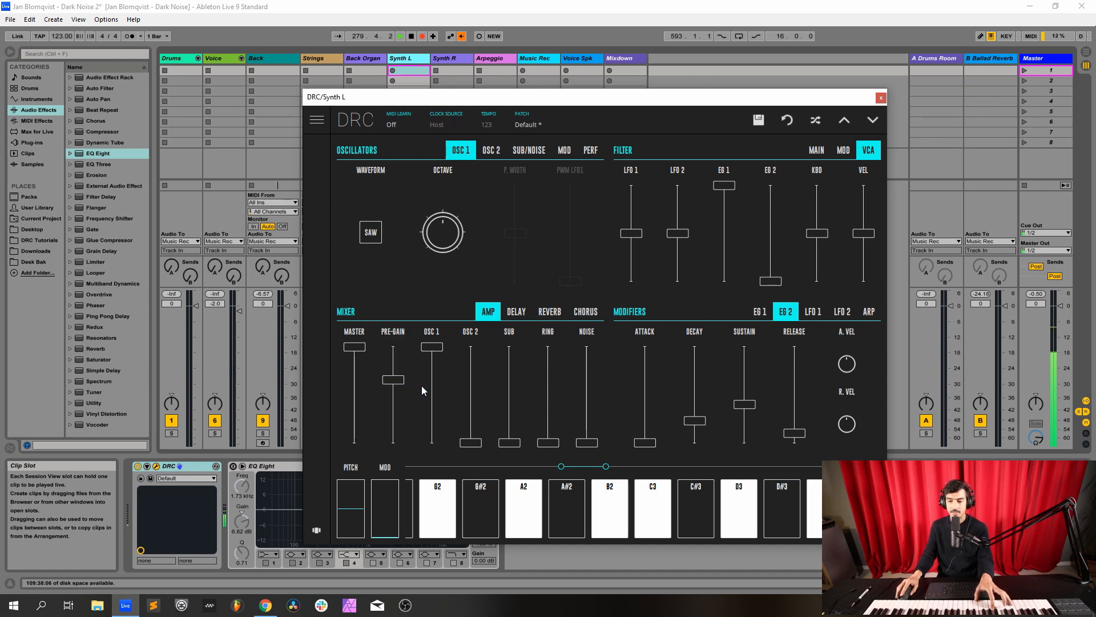
drag(434, 344, 432, 443)
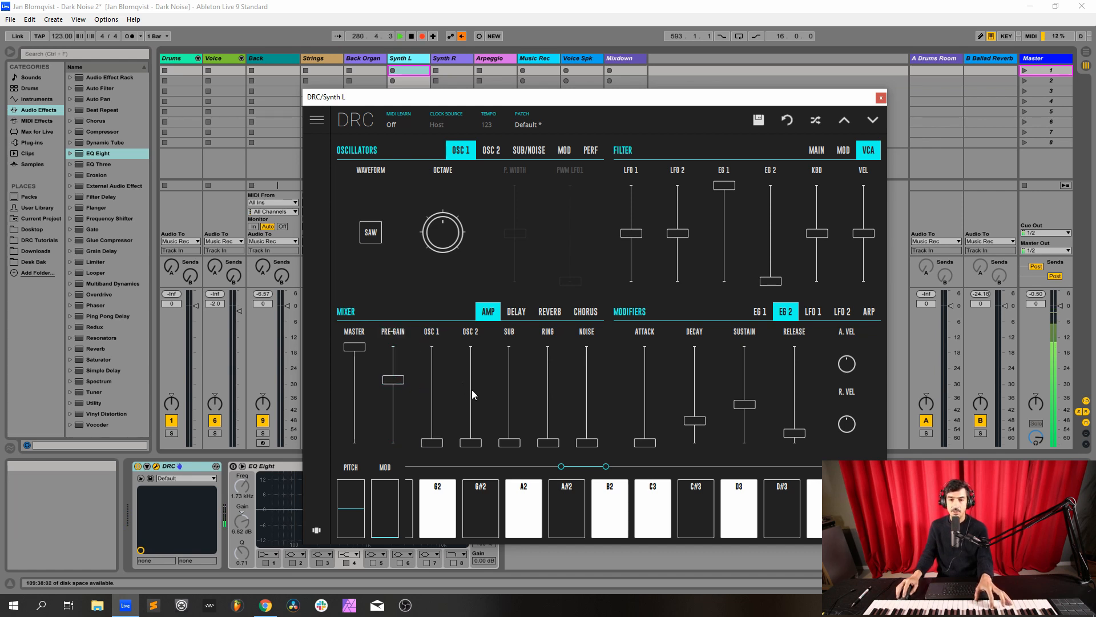
drag(471, 389, 472, 342)
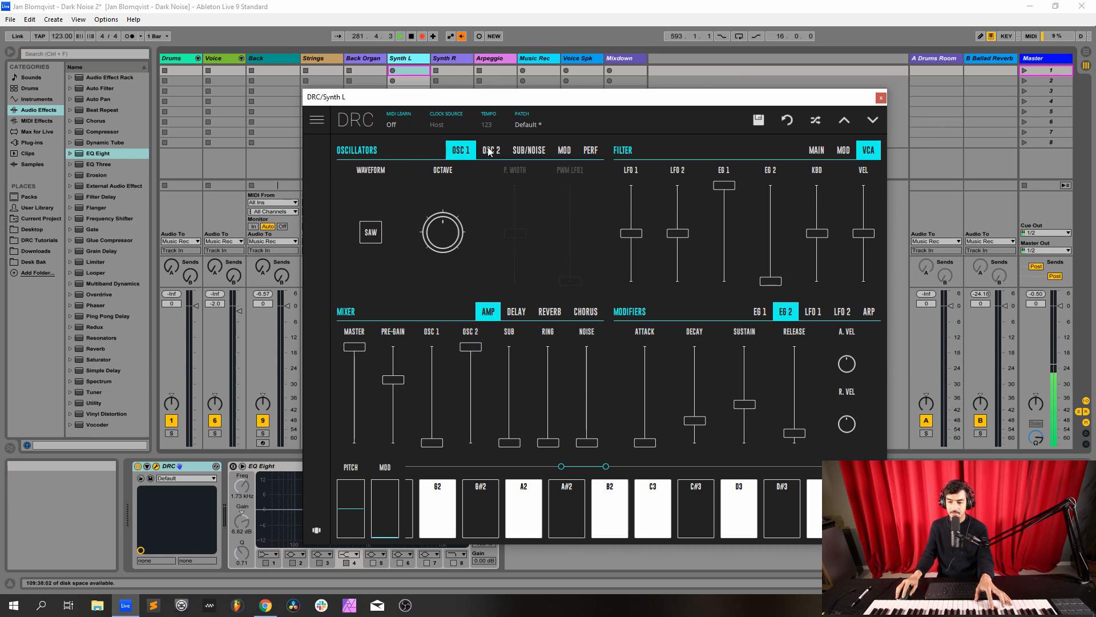
click(490, 151)
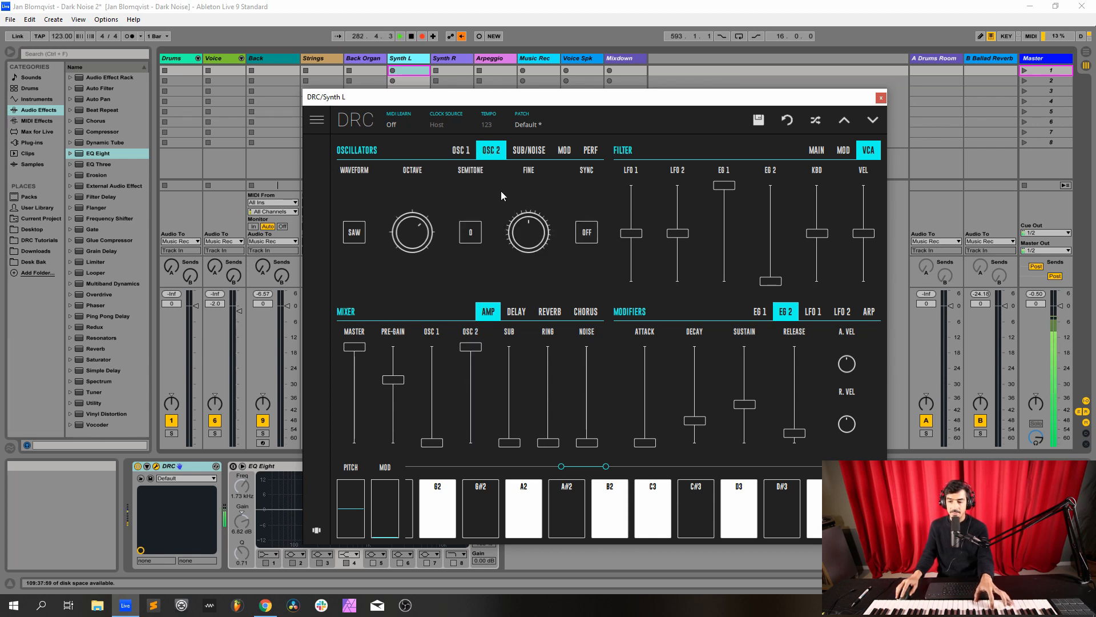
Raise the filter's EG 2 amount moderately and turn the cutoff down to about its minimum
click(820, 151)
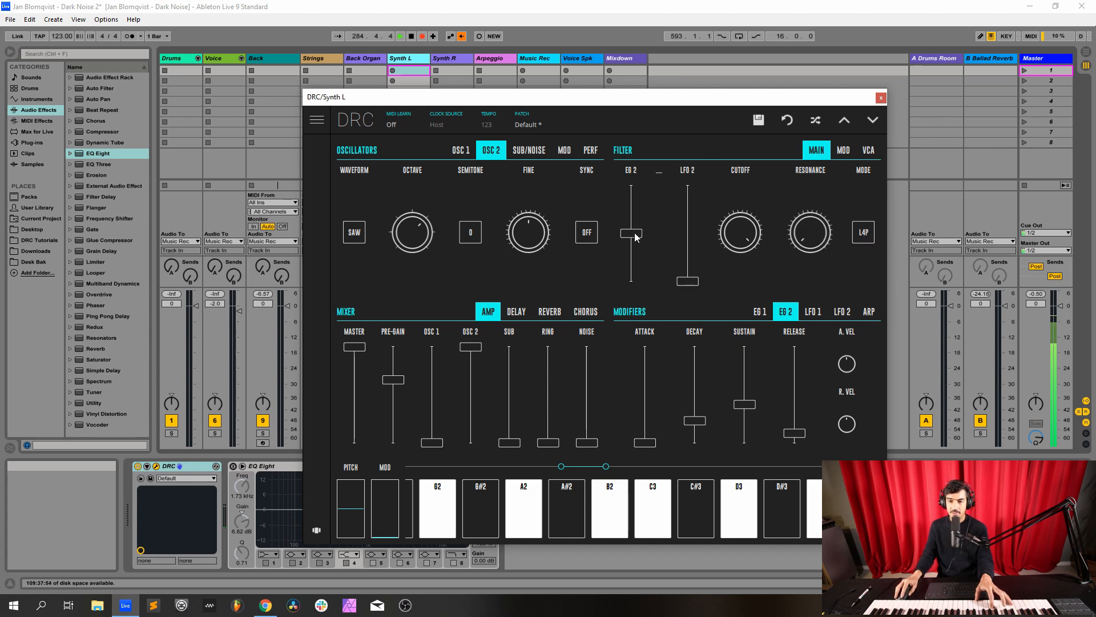
drag(635, 235, 670, 215)
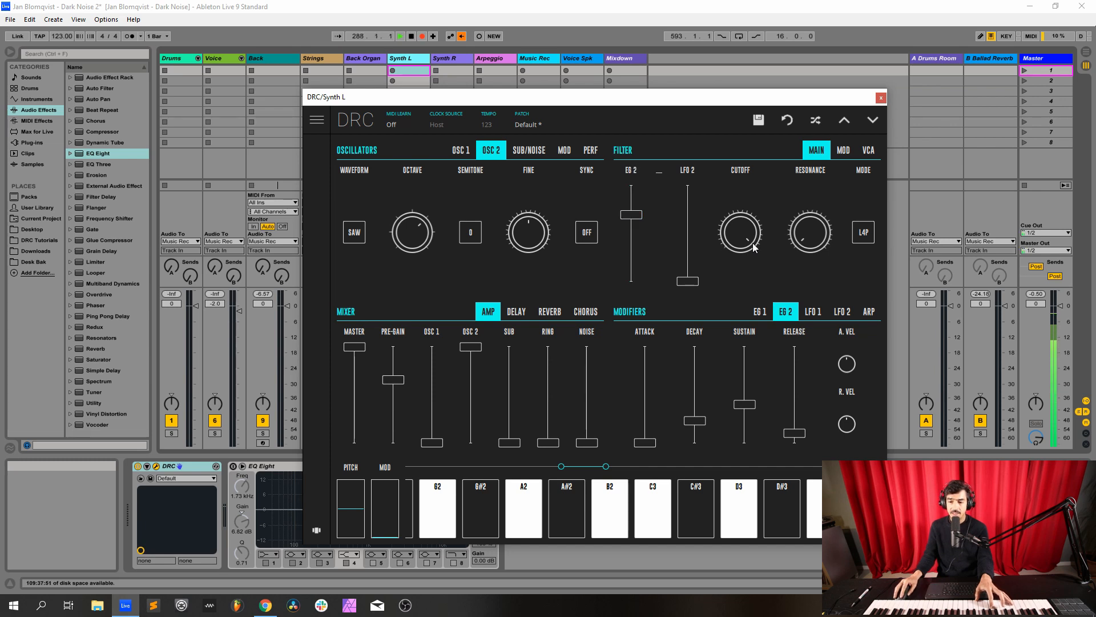
drag(748, 238, 828, 488)
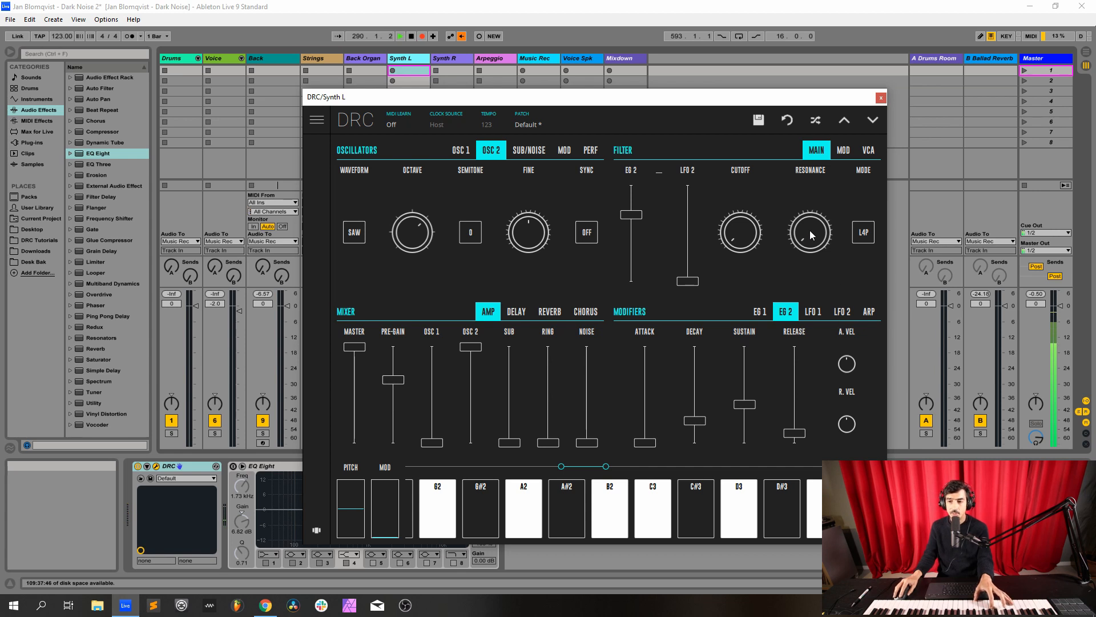
Raise the filter resonance slightly and change the filter mode to L2P
drag(810, 230, 814, 227)
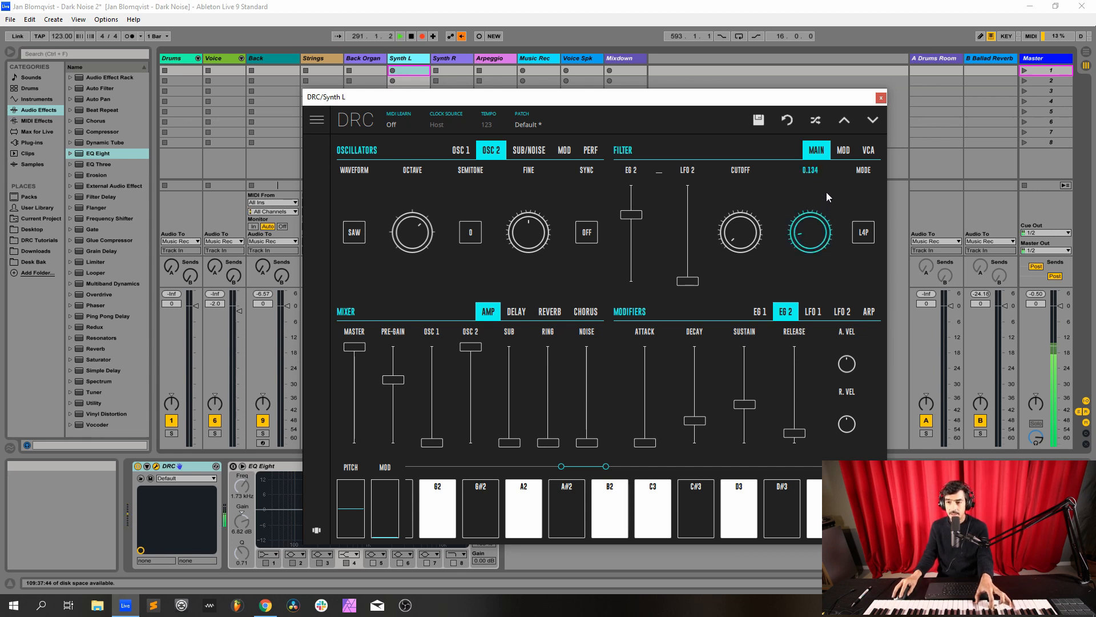
drag(824, 193, 821, 194)
drag(824, 194, 823, 194)
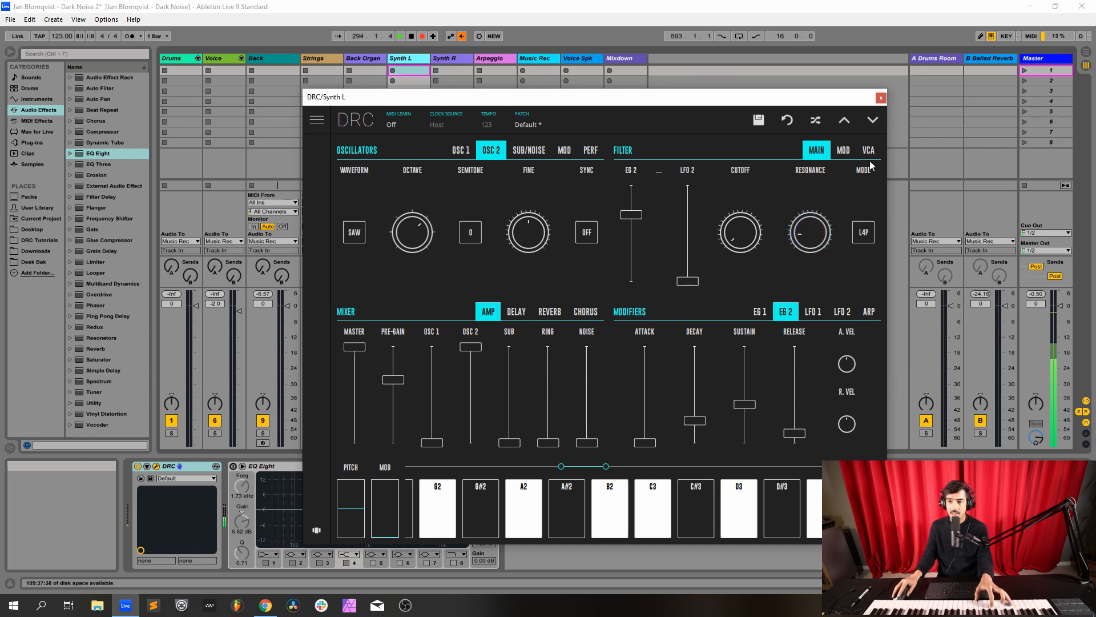
click(867, 234)
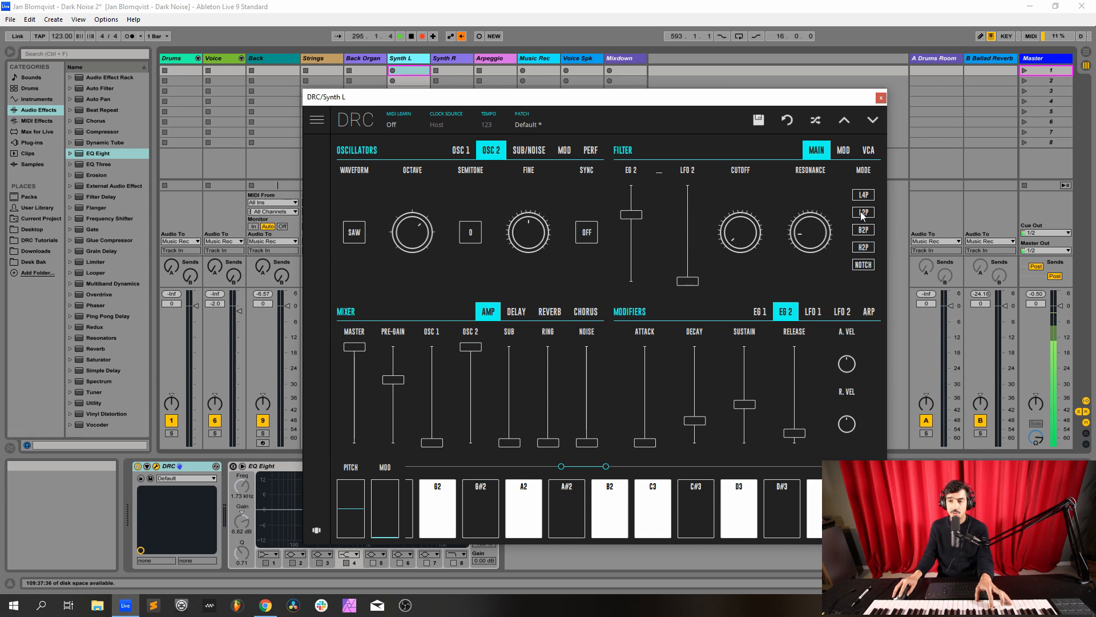
click(863, 213)
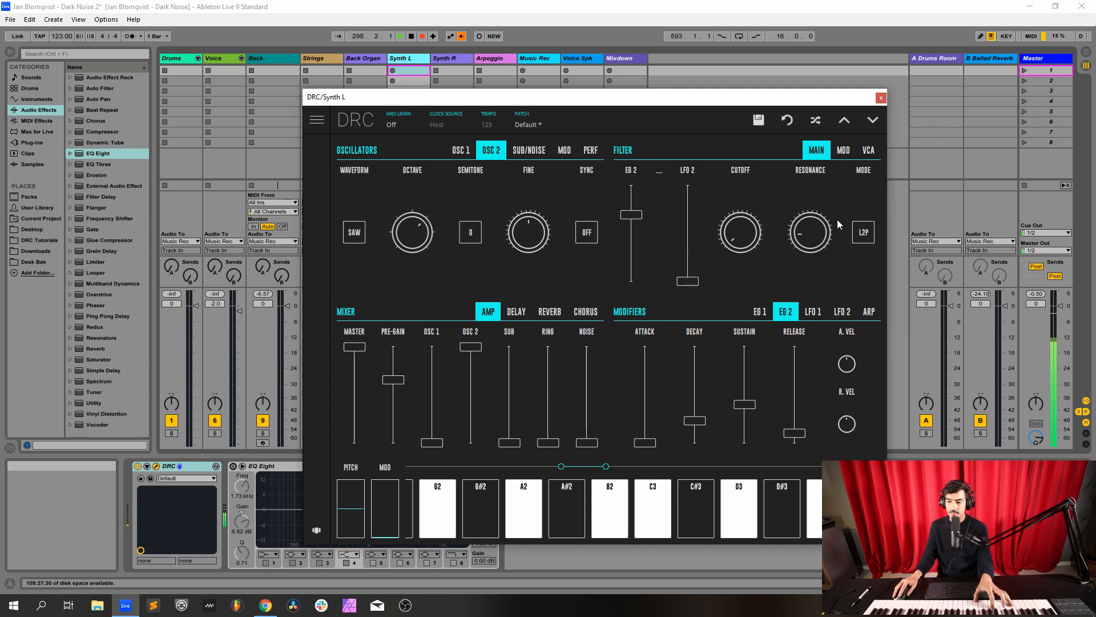
Set the filter's keyboard tracking to about 0.28 and raise the VCA velocity amount slightly
click(843, 151)
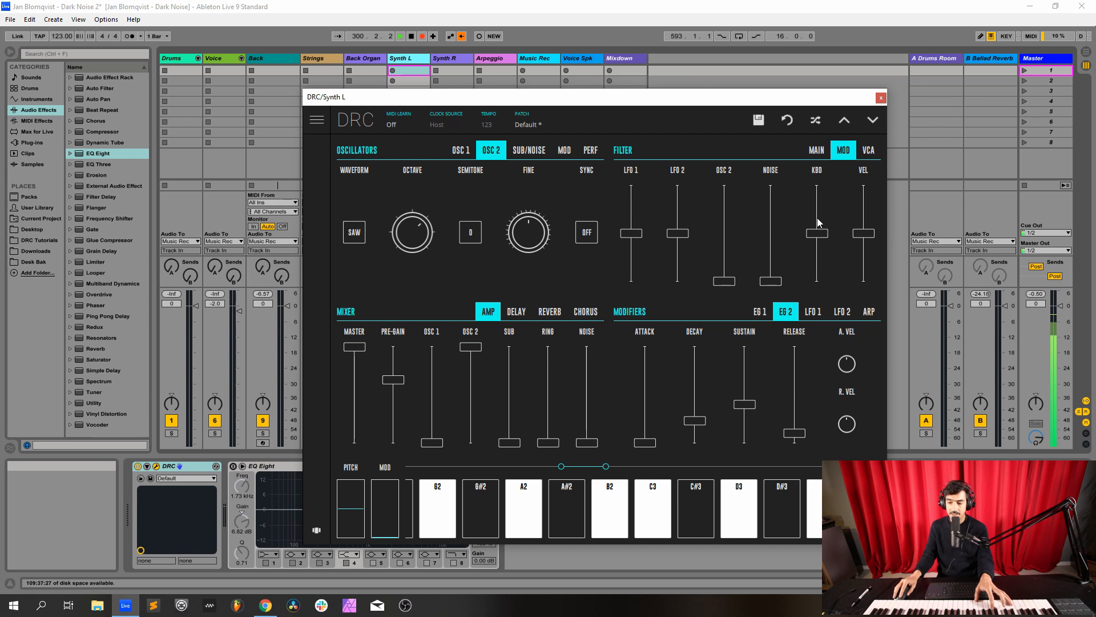
drag(819, 222, 822, 223)
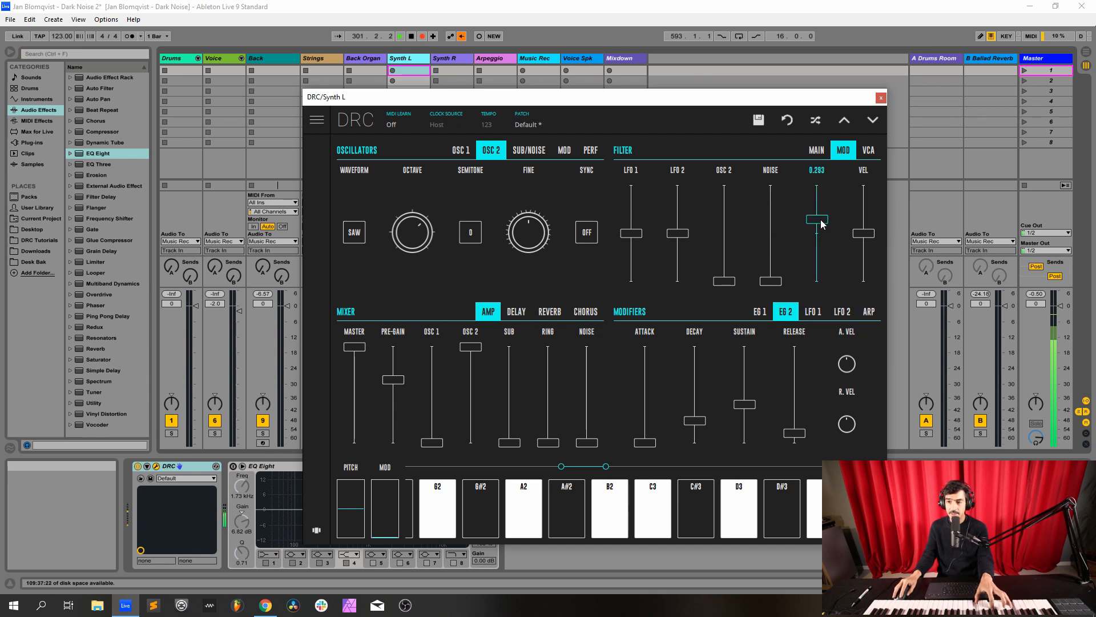
click(869, 150)
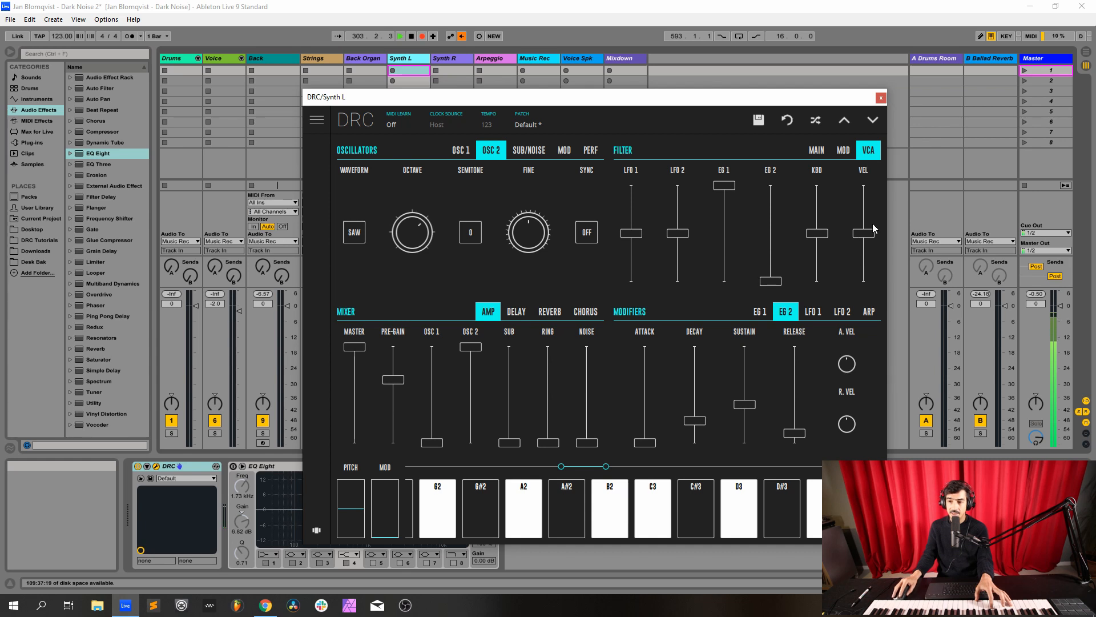
drag(868, 234, 876, 231)
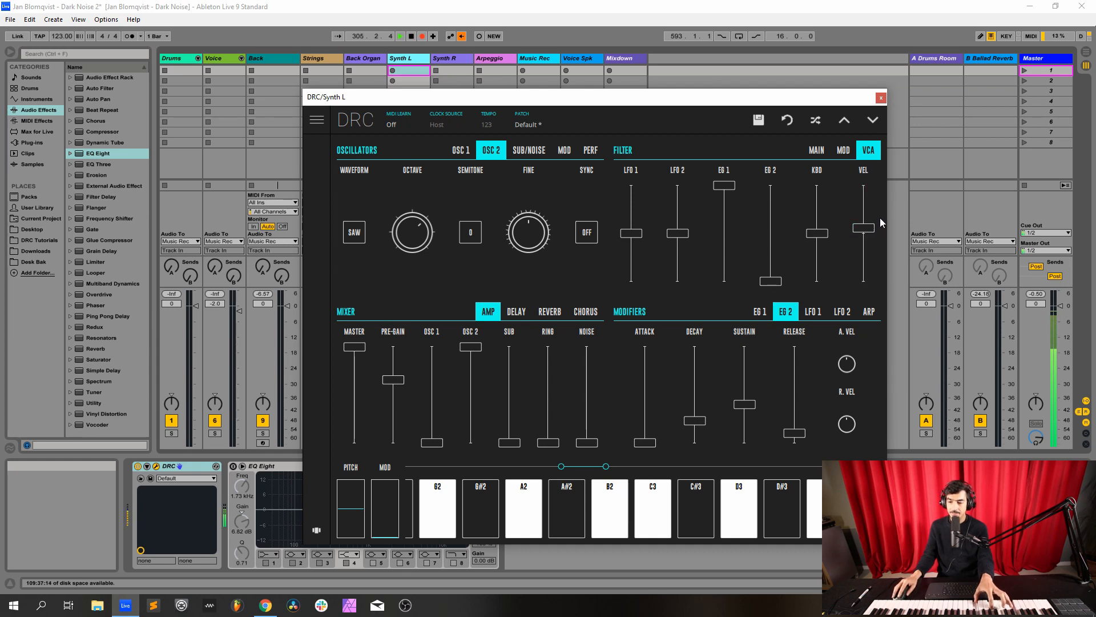
click(816, 150)
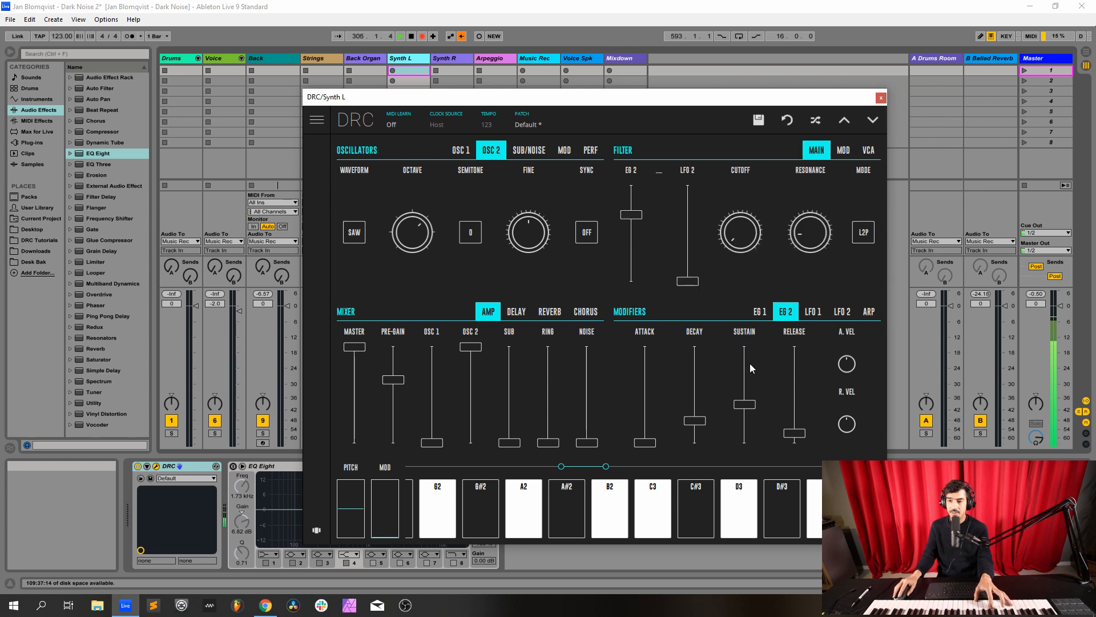
Shape EG 1 with attack at about 0.12, decay and sustain at maximum, and a short release
click(758, 312)
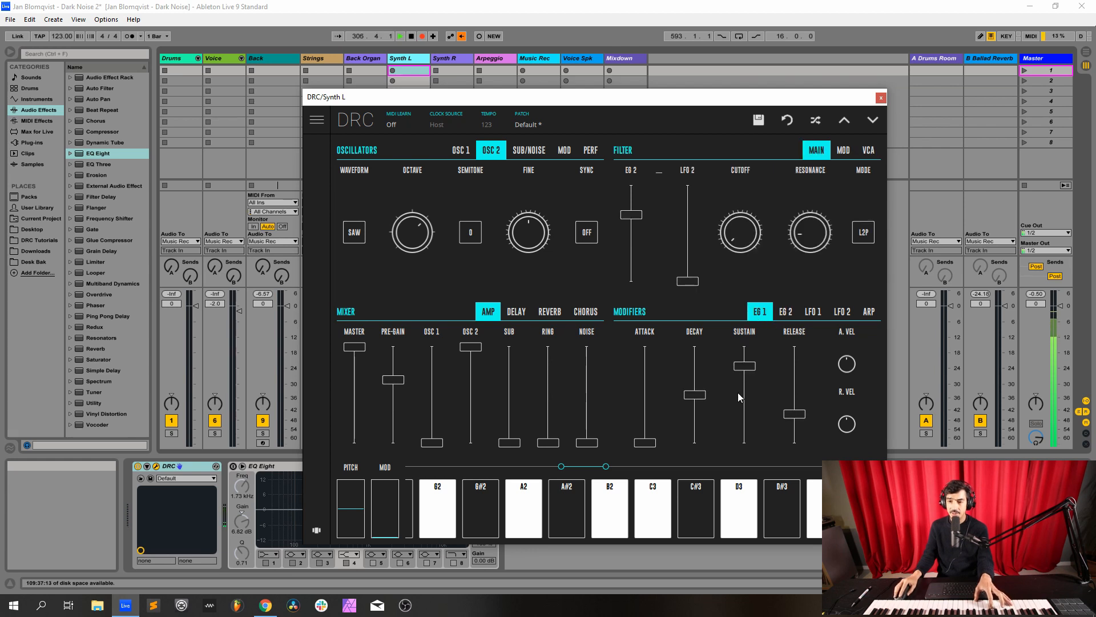
click(654, 436)
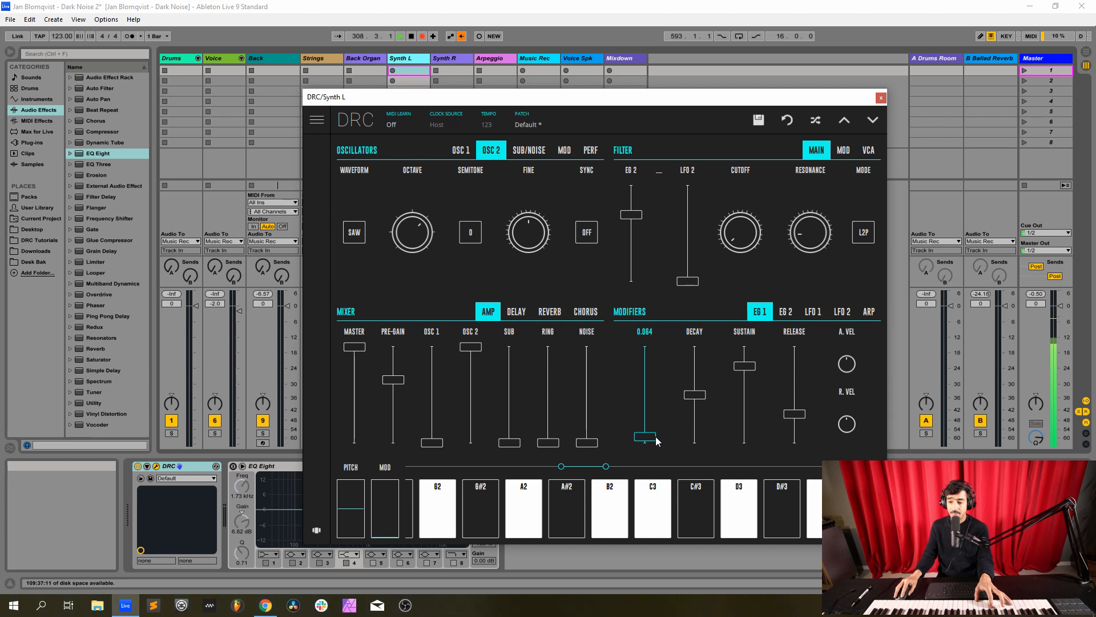
drag(657, 436, 665, 438)
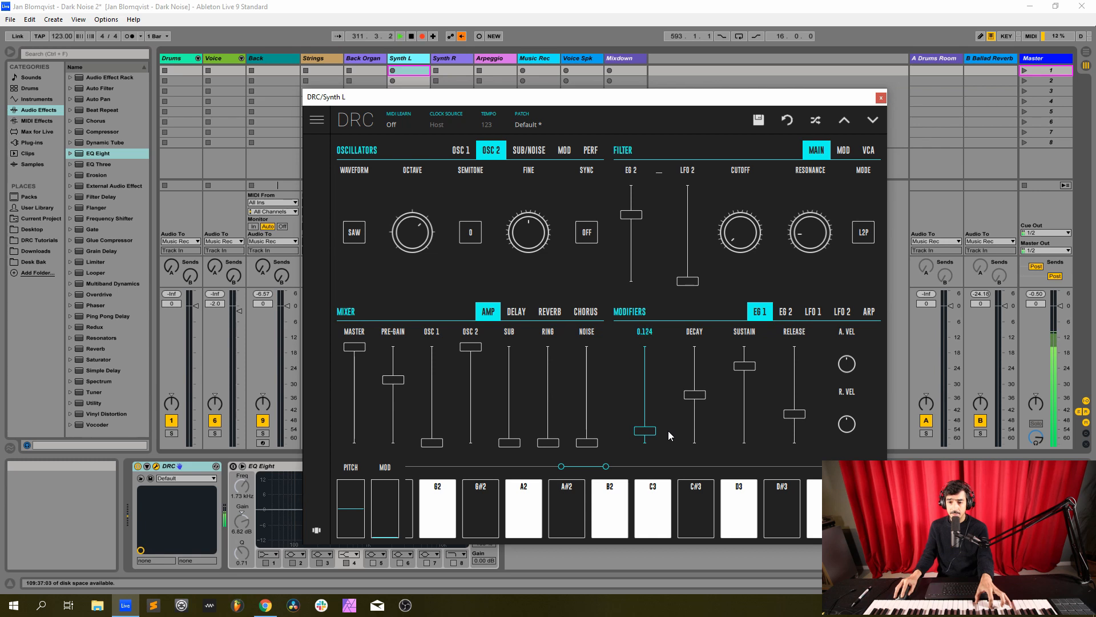
drag(669, 432, 669, 433)
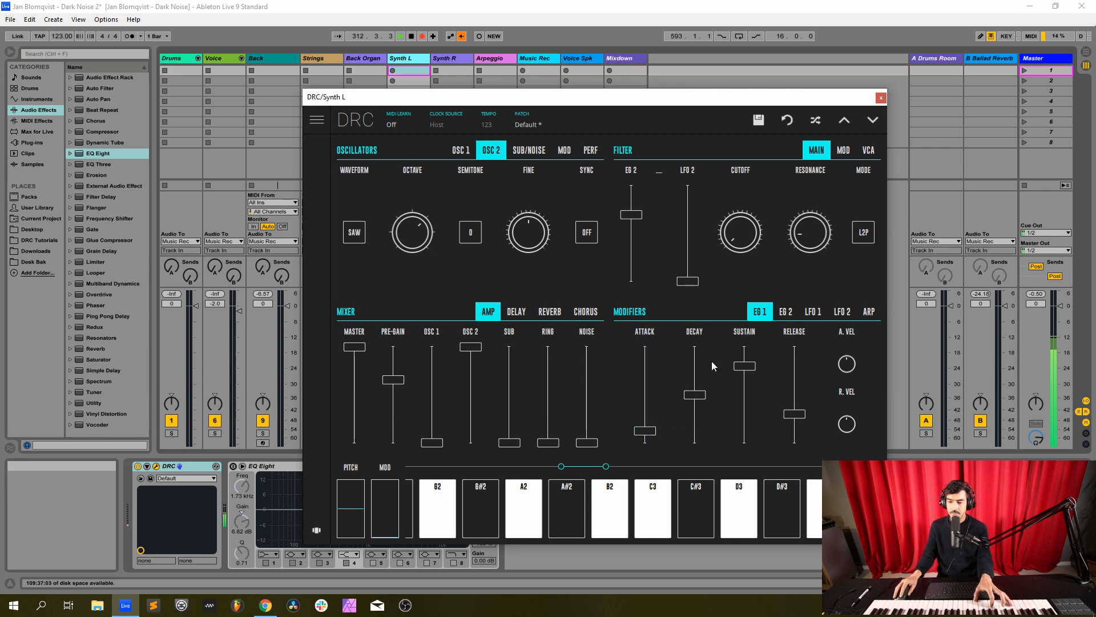
drag(712, 361, 703, 294)
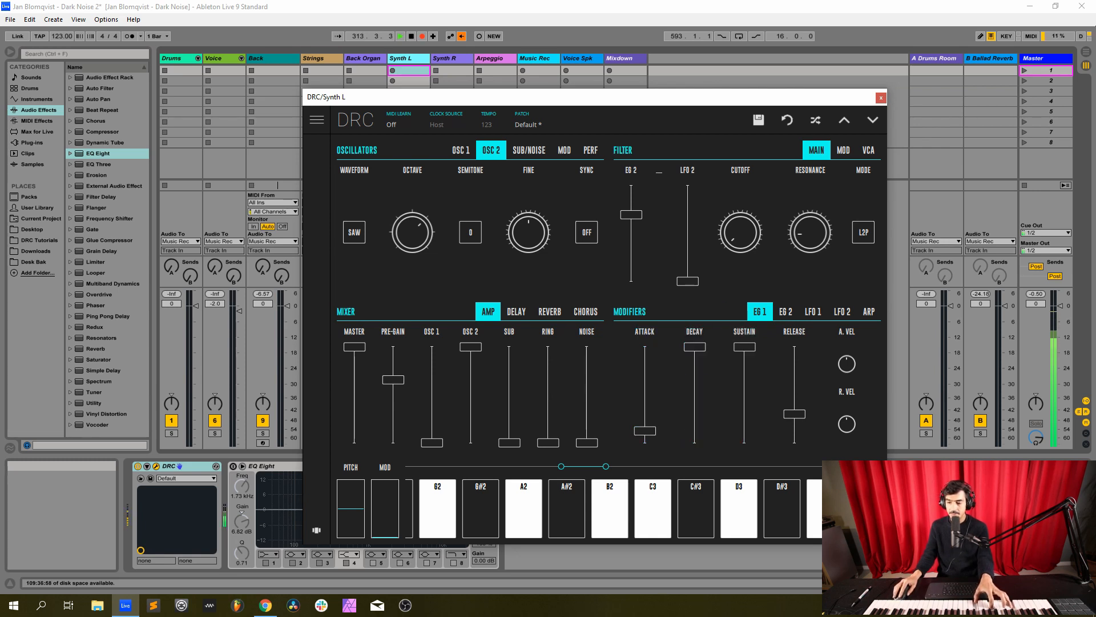
drag(797, 415, 795, 437)
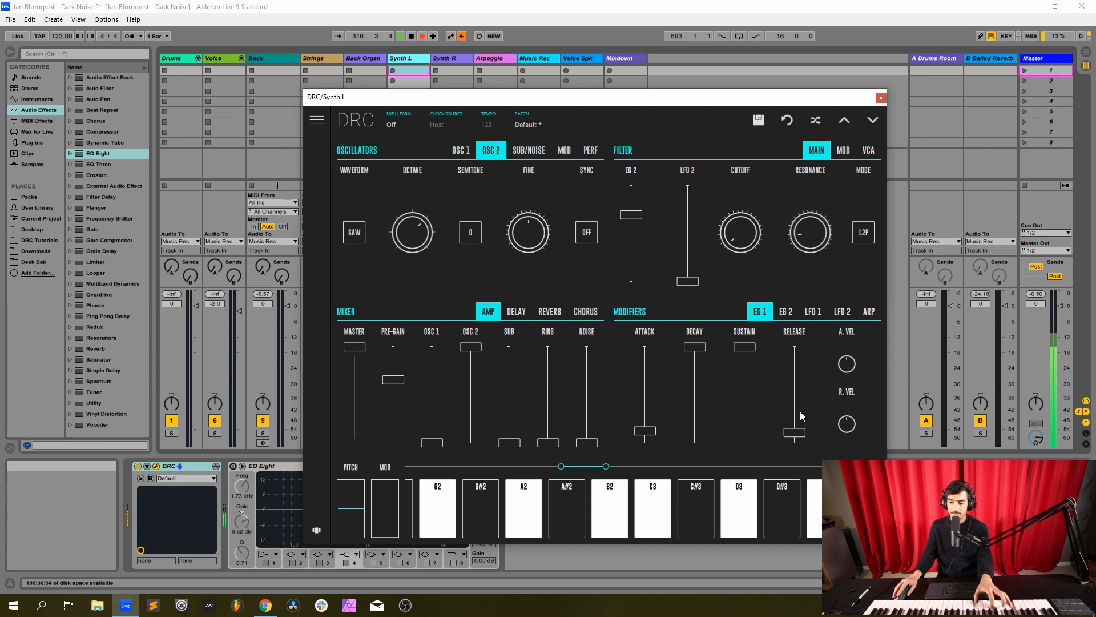
Shape EG 2 with slightly more attack and decay, slightly less sustain, and a clearly longer release
click(787, 312)
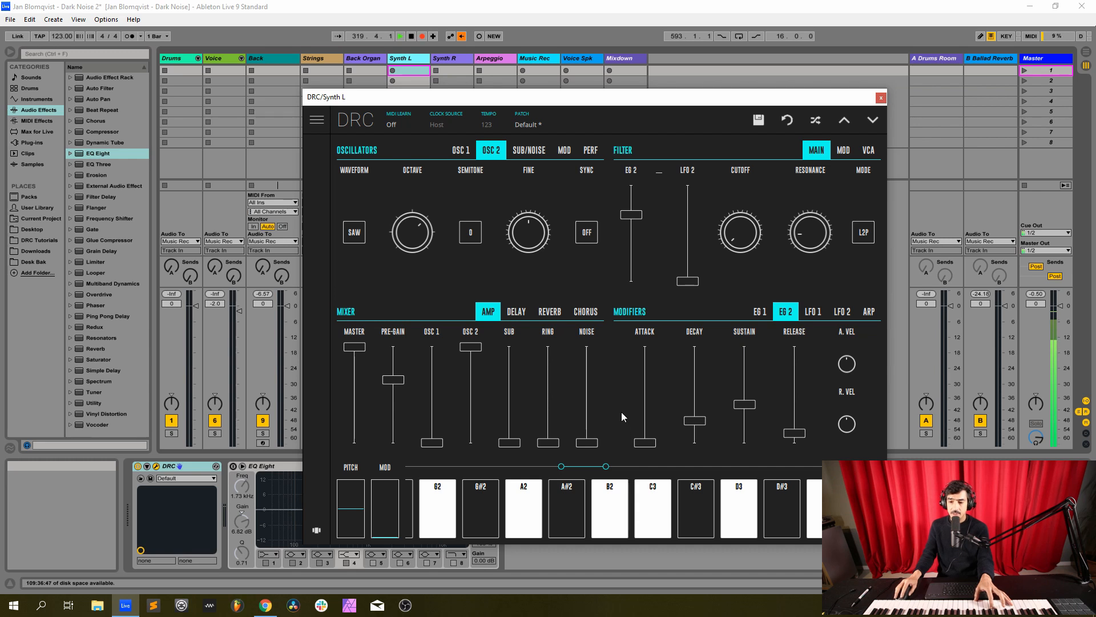
drag(646, 426, 643, 437)
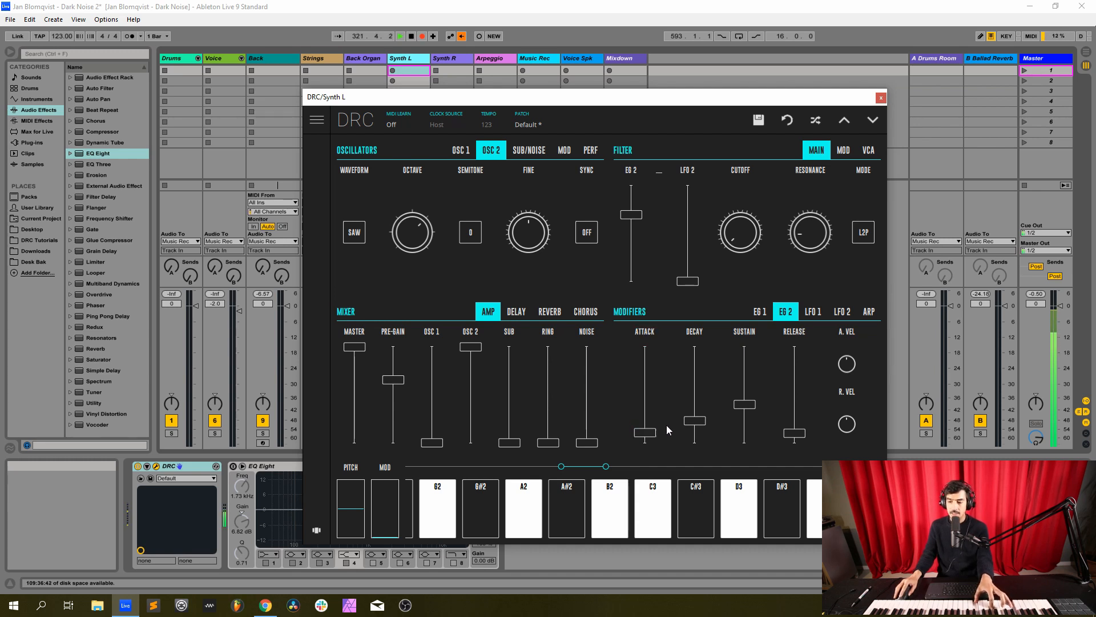
drag(695, 420, 698, 422)
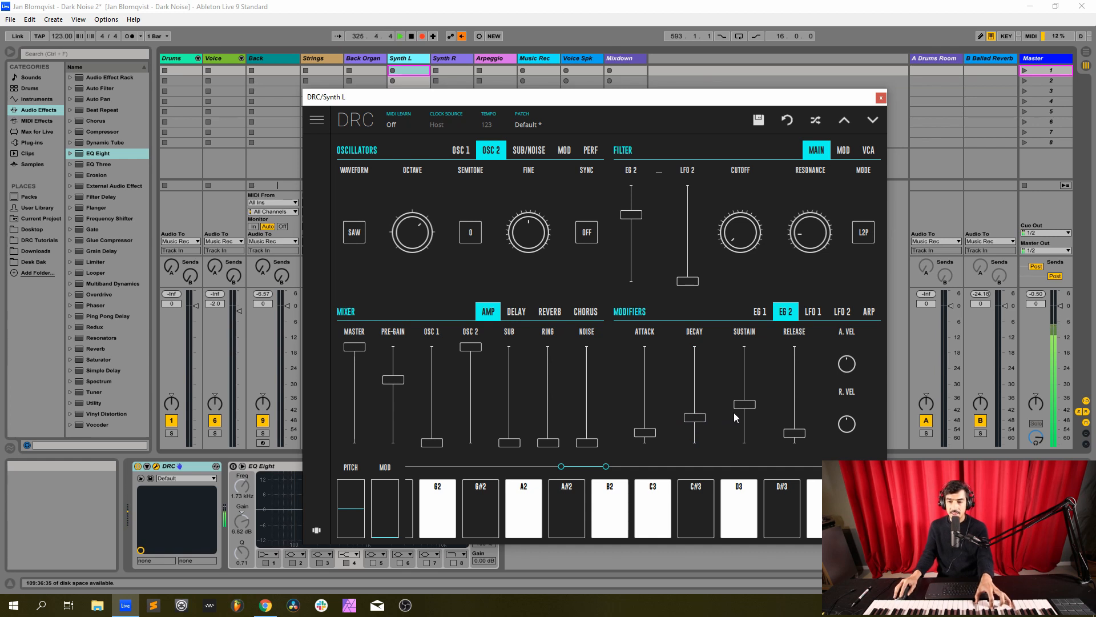
drag(745, 404, 744, 411)
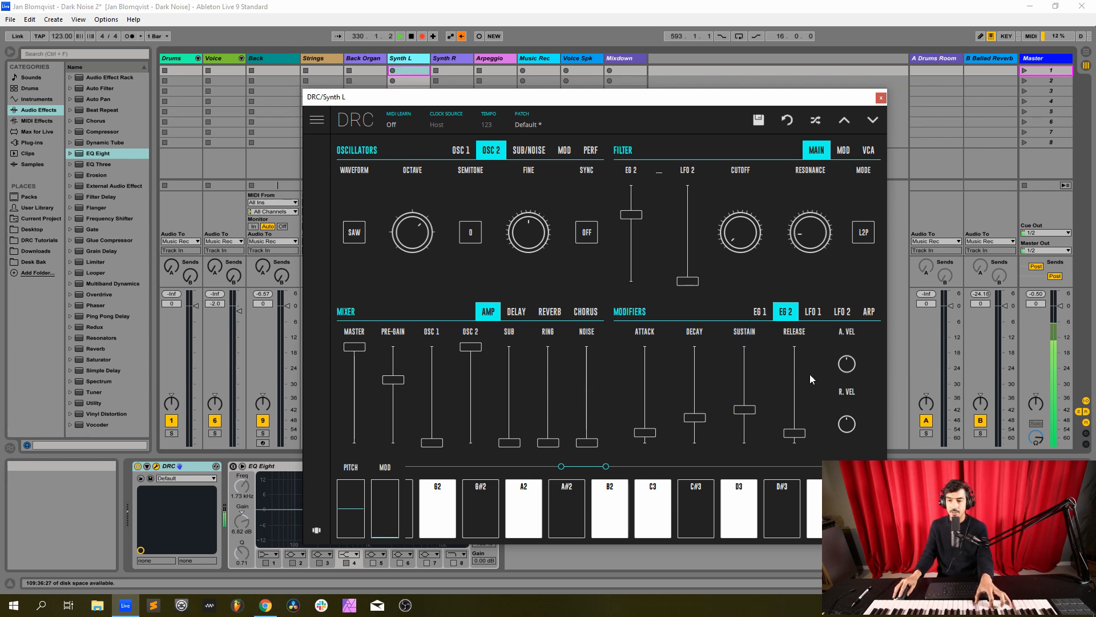
drag(794, 420, 799, 408)
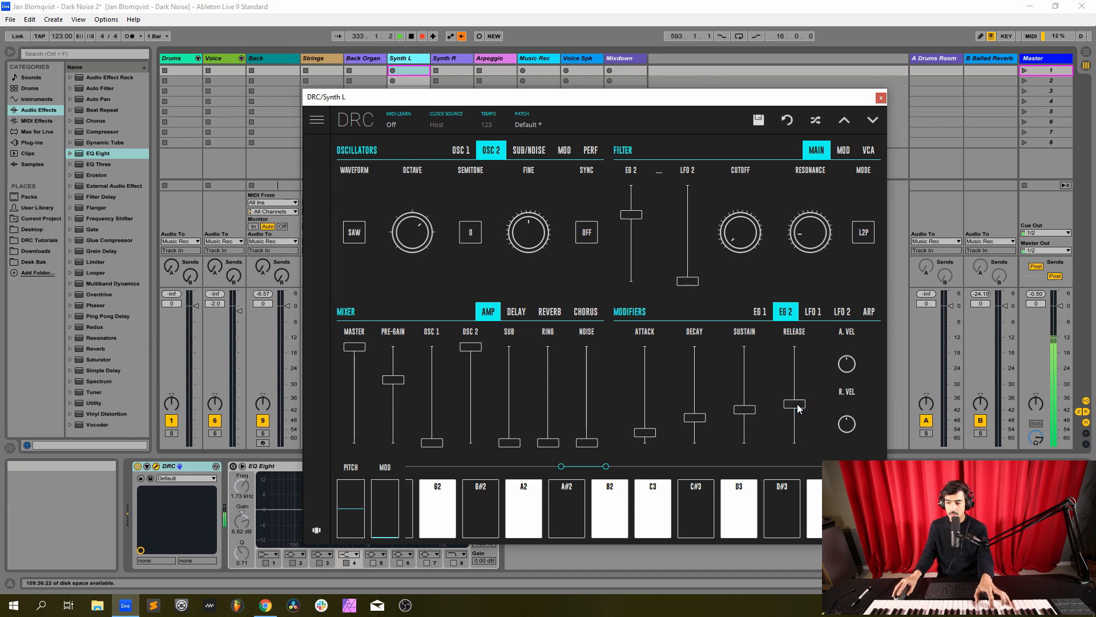
Set the reverb amount to about 0.15 and lengthen the reverb decay to above halfway
click(550, 311)
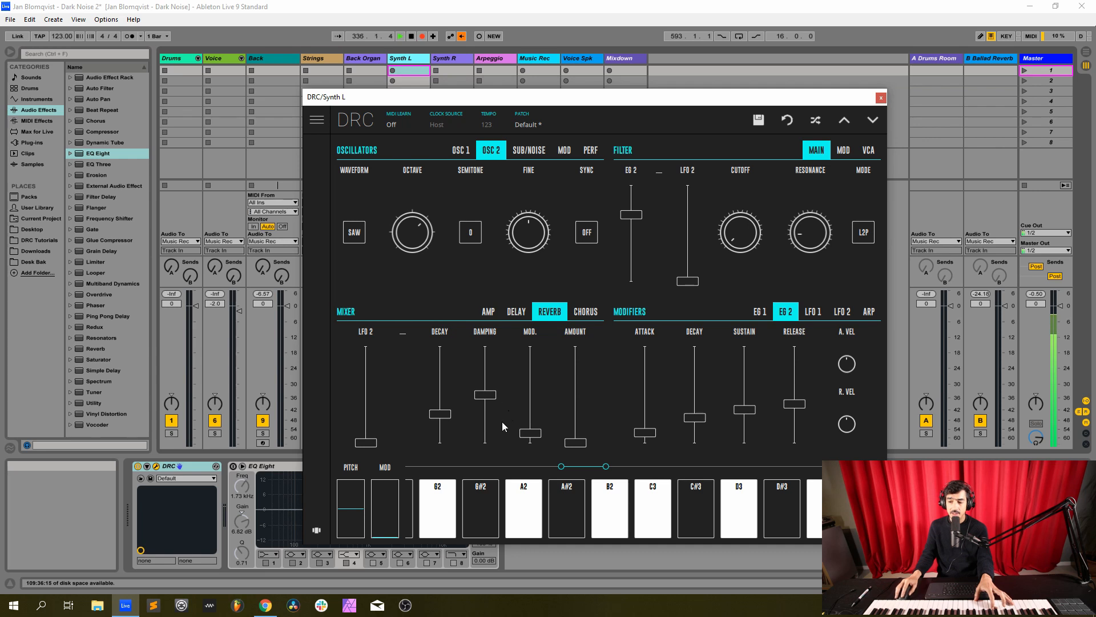
drag(581, 430, 575, 434)
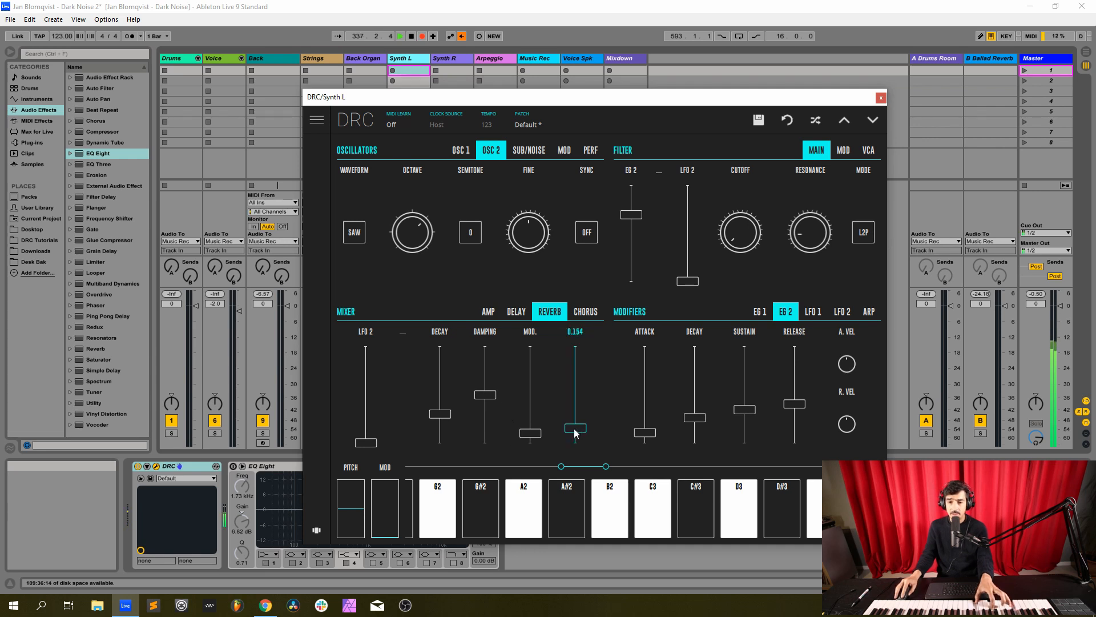
click(447, 383)
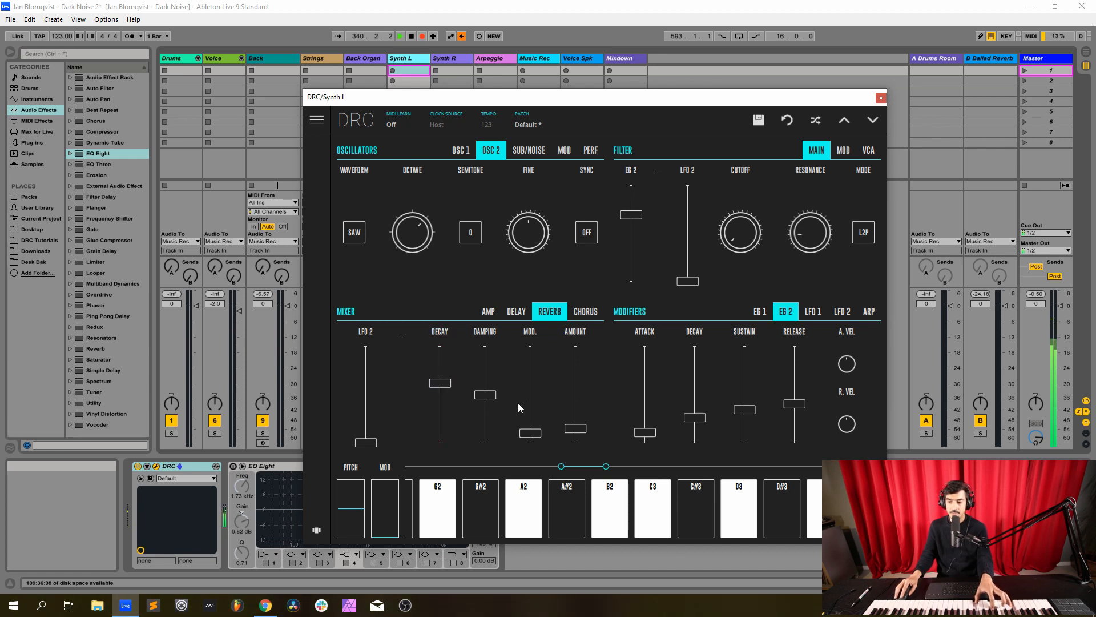
Raise the reverb damping to just under 0.89, then check the performance settings and close the synth window
click(488, 359)
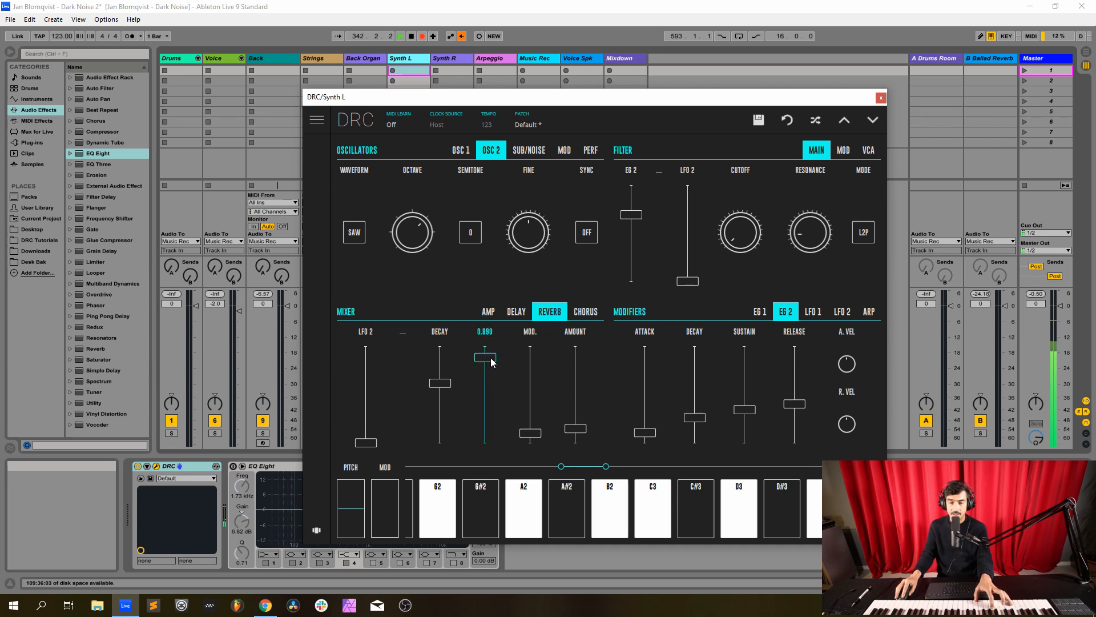
drag(489, 363, 497, 366)
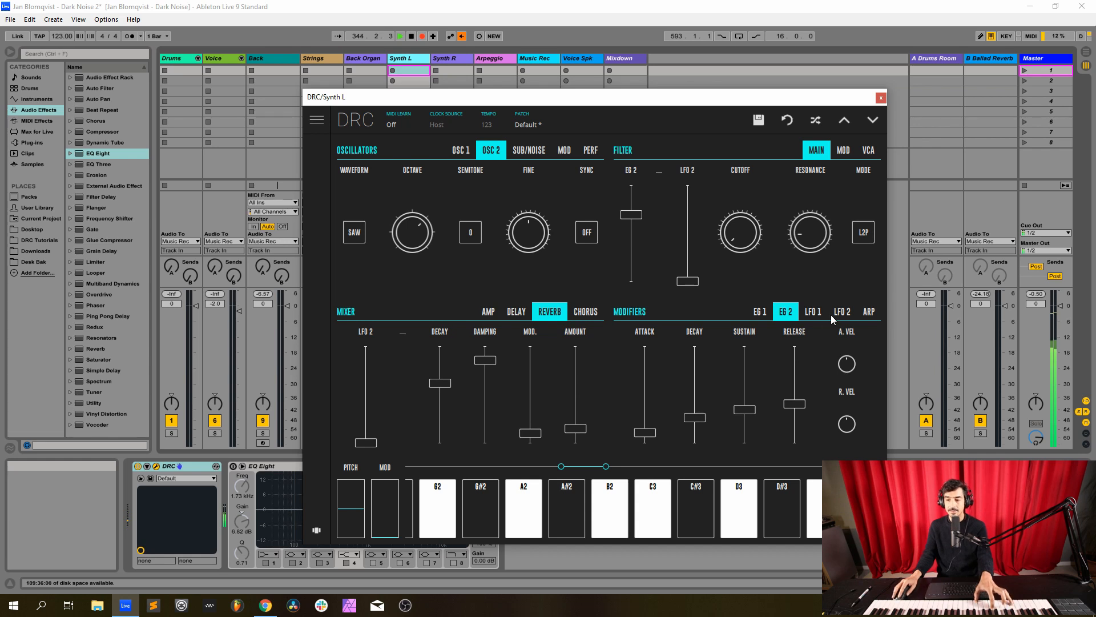
click(585, 155)
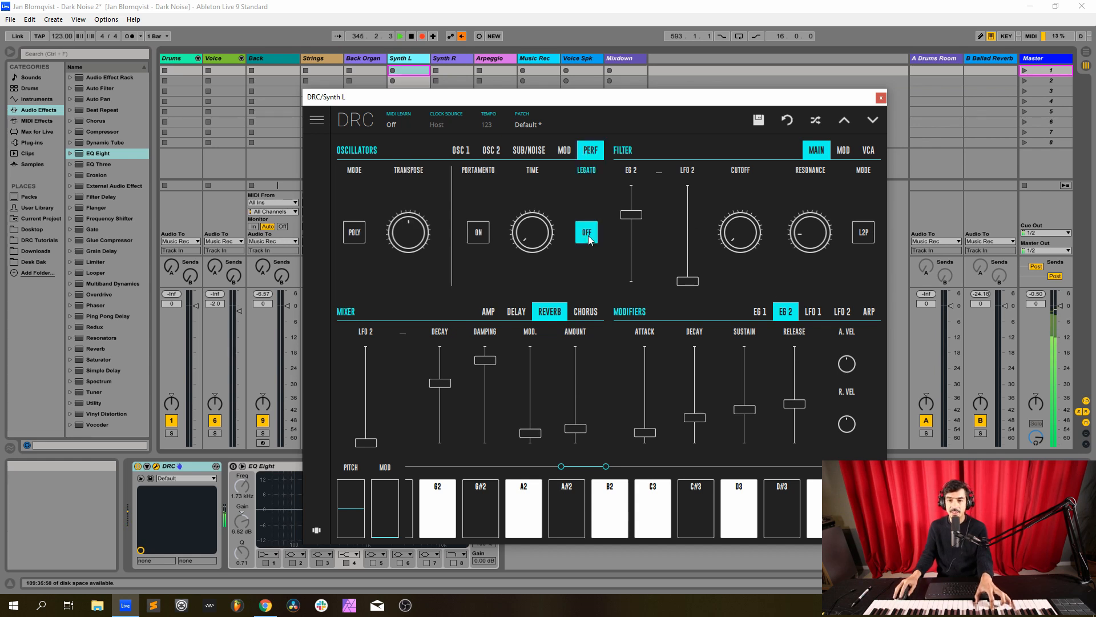
click(881, 98)
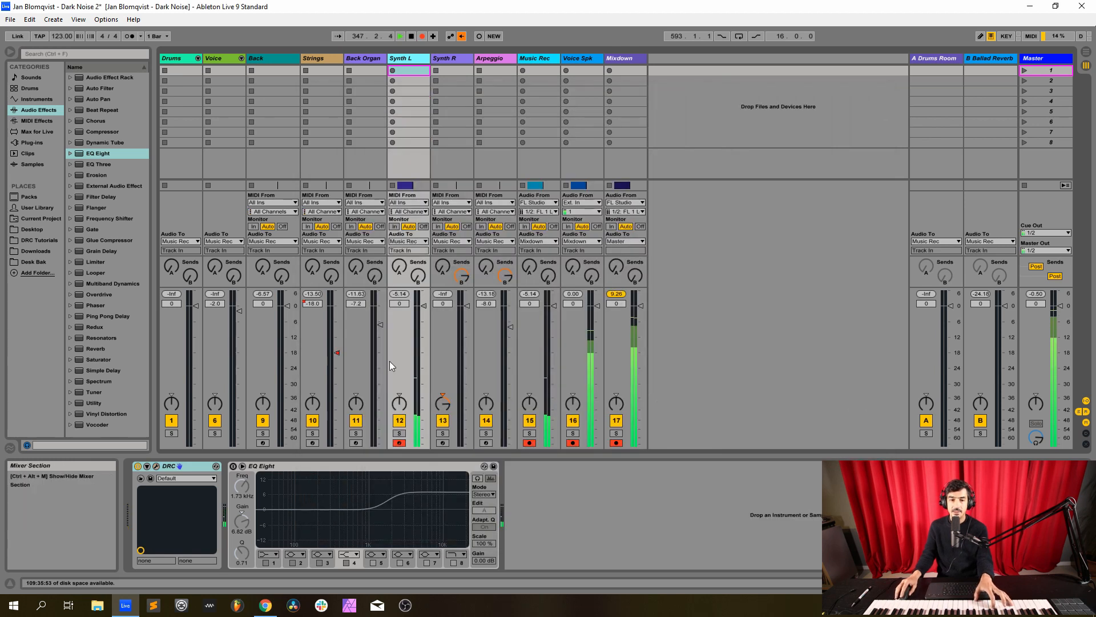
Enable EQ Eight on the Synth L track and raise its send to the B Ballad Reverb
click(233, 466)
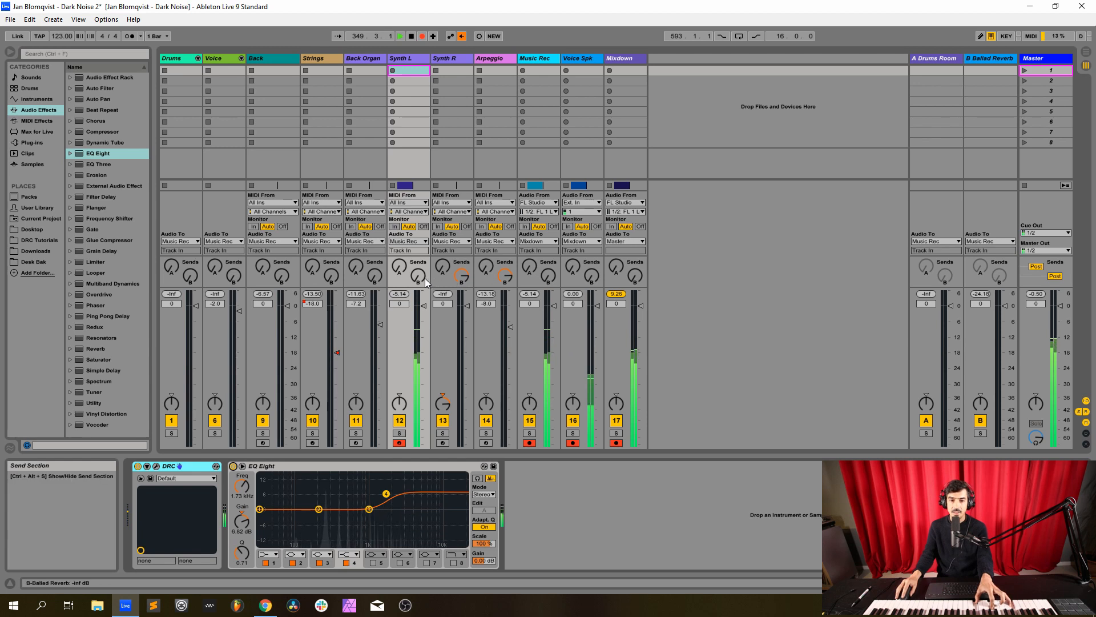
drag(419, 276, 419, 245)
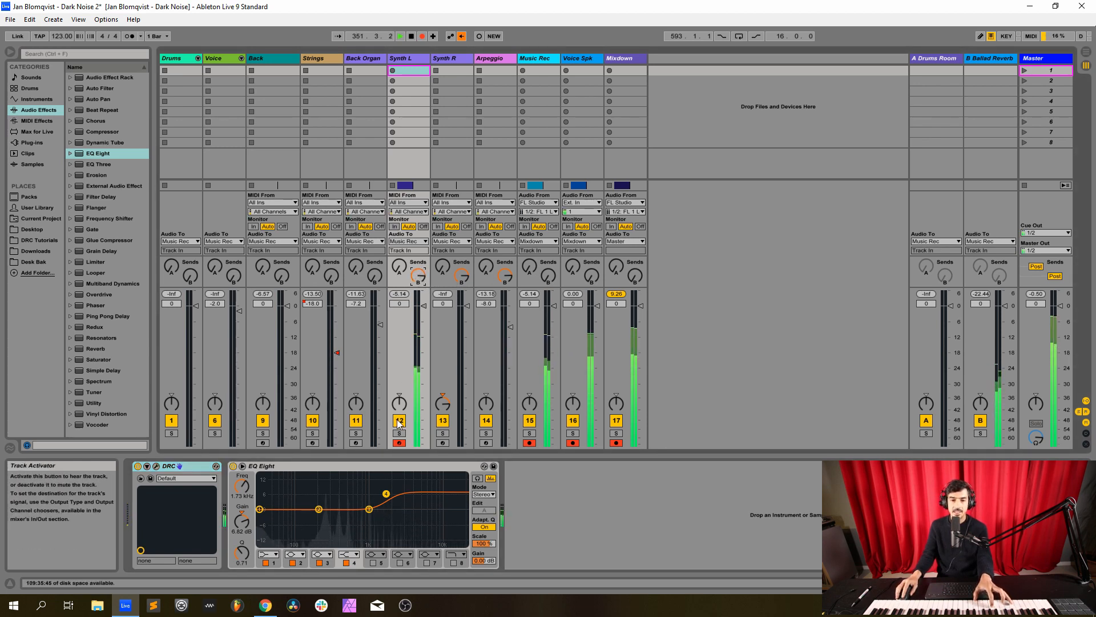
Pan the Synth L track to about 28L, comparing it with the Synth R track's panning
drag(400, 404, 399, 415)
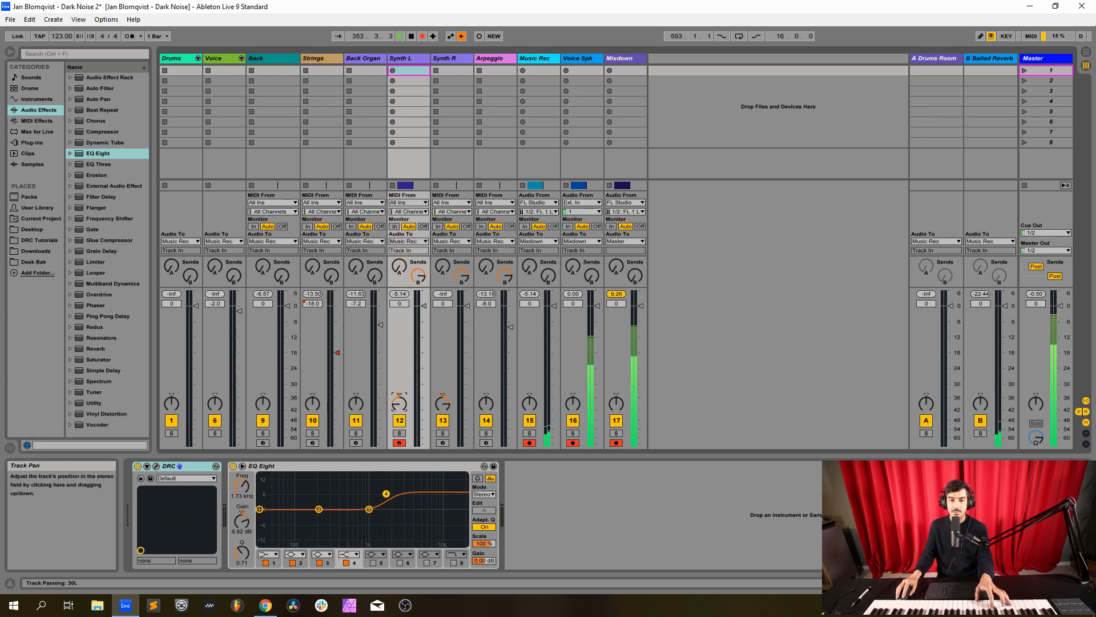
key(Right)
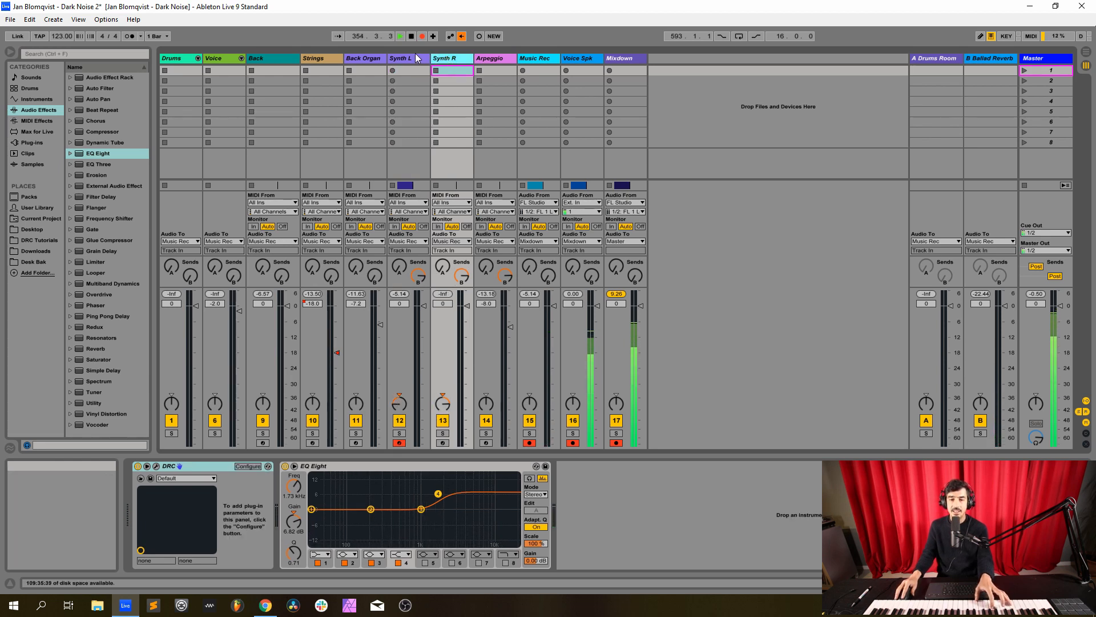
click(408, 59)
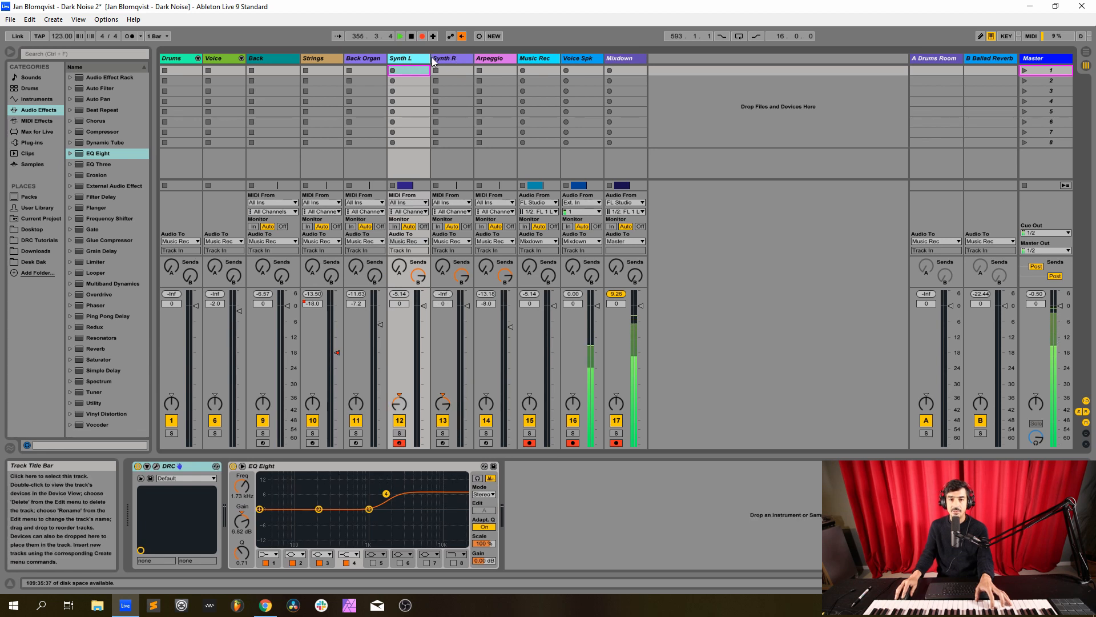
click(399, 404)
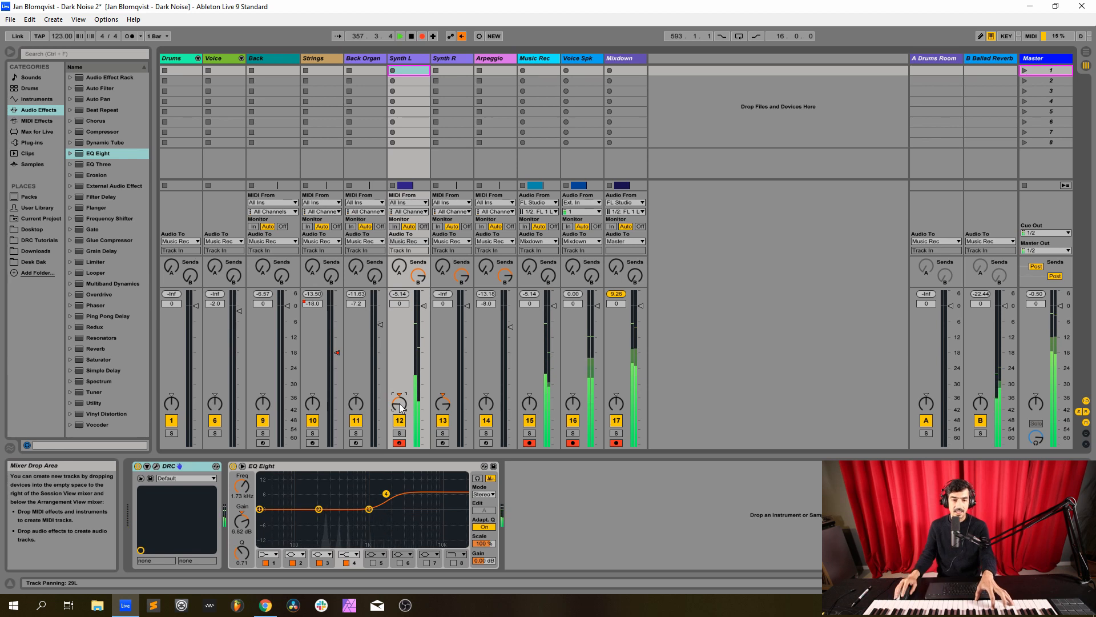
key(Tab)
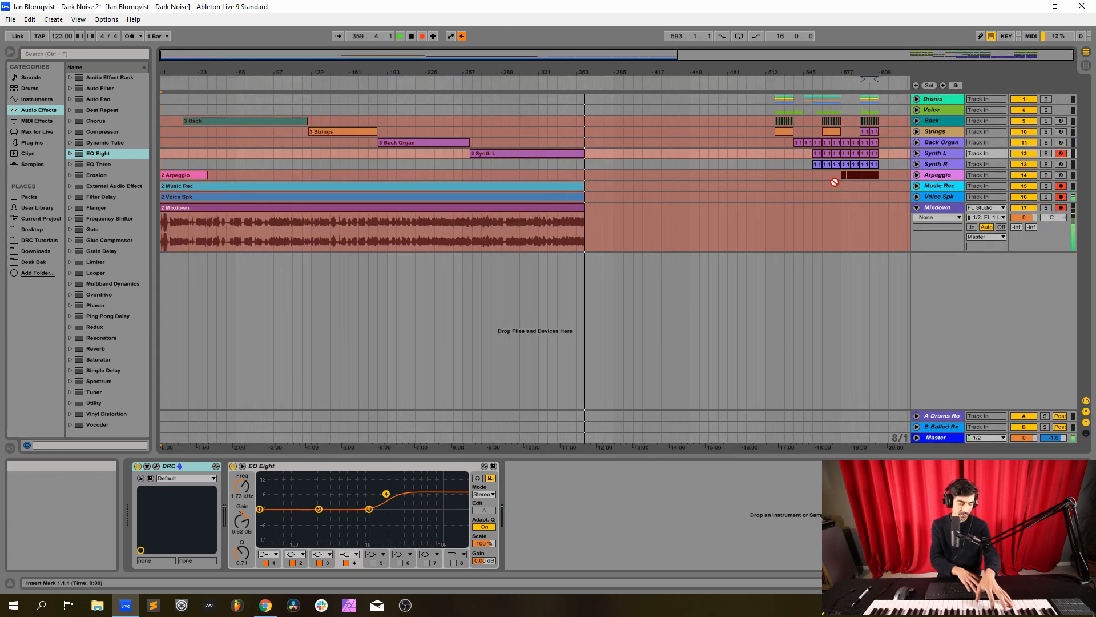
key(Tab)
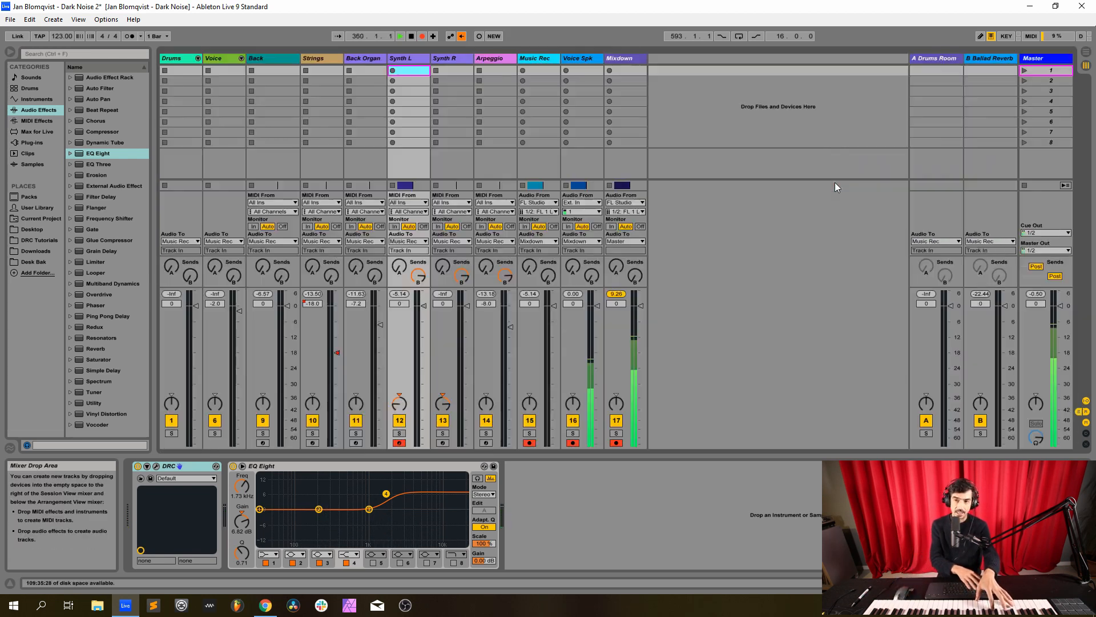
Select the Arpeggio track and arm it for recording in place of Synth L
click(481, 60)
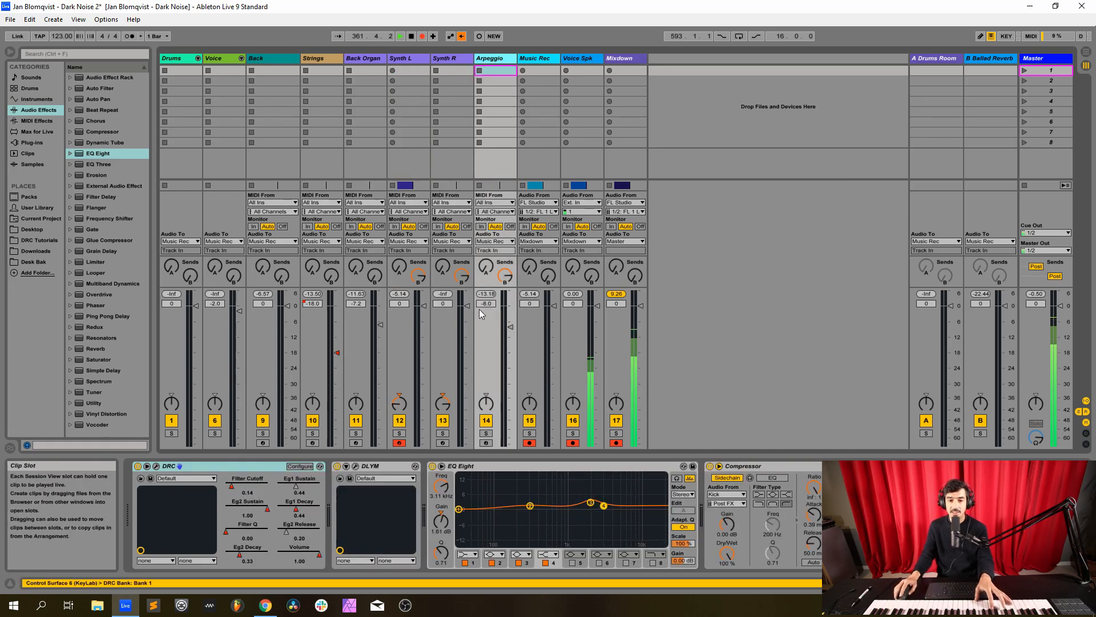
click(400, 442)
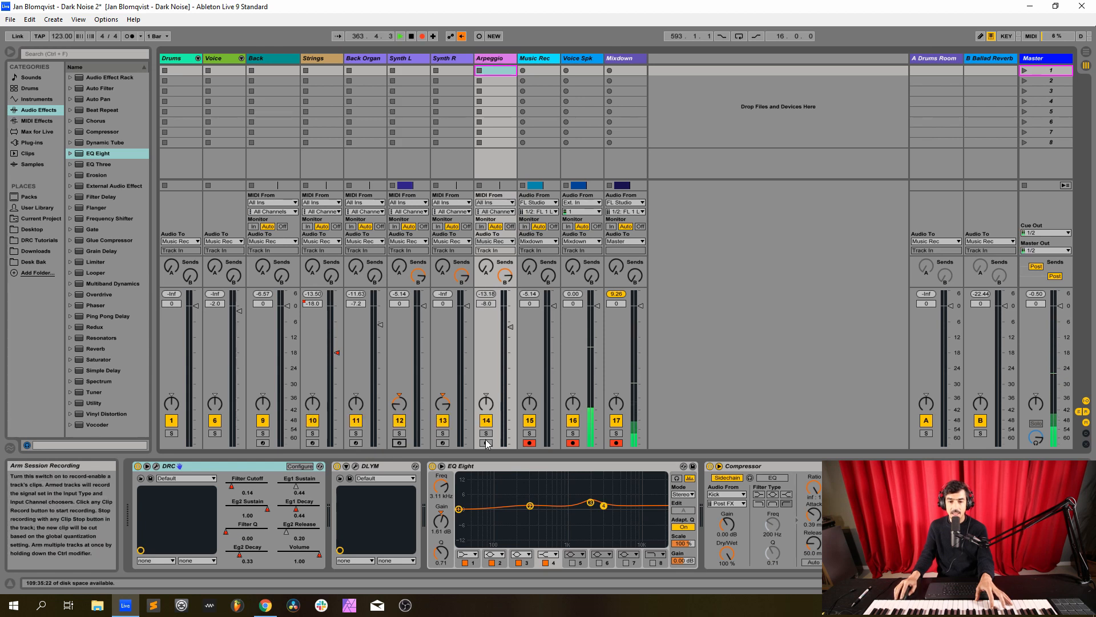
click(486, 443)
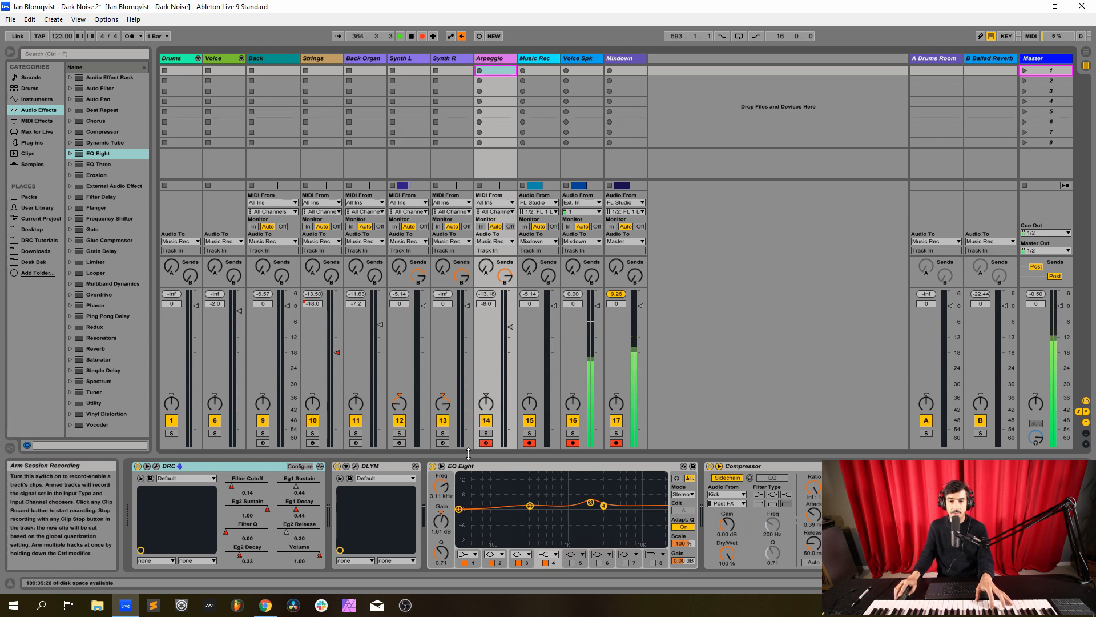
Bypass DLYM, EQ Eight and Compressor on the Arpeggio track and turn its B reverb send fully down
click(337, 466)
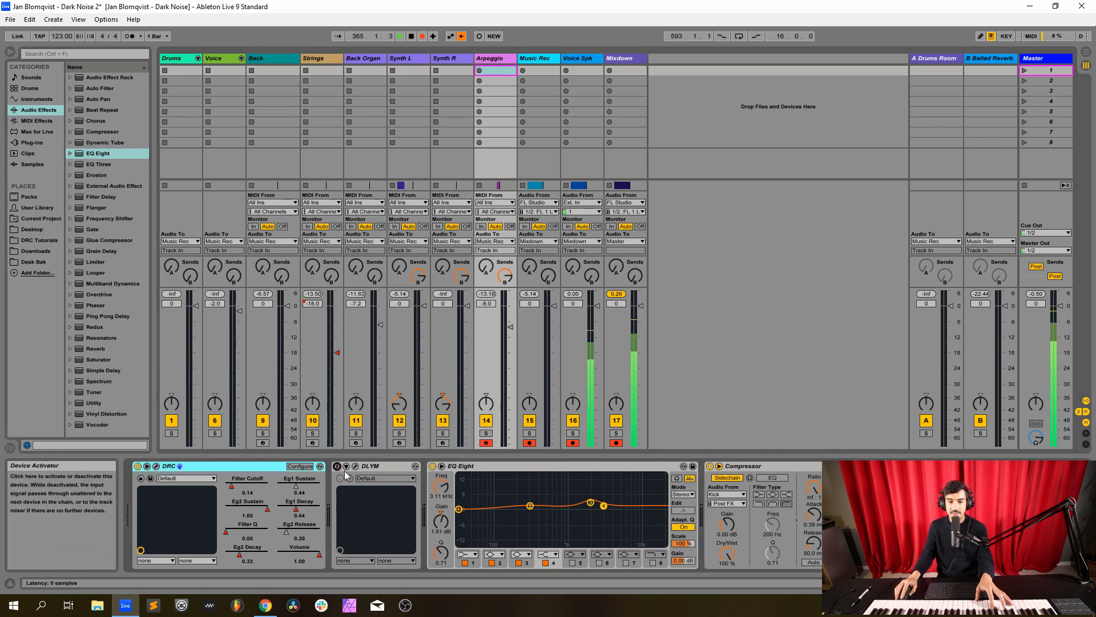
click(433, 466)
click(711, 467)
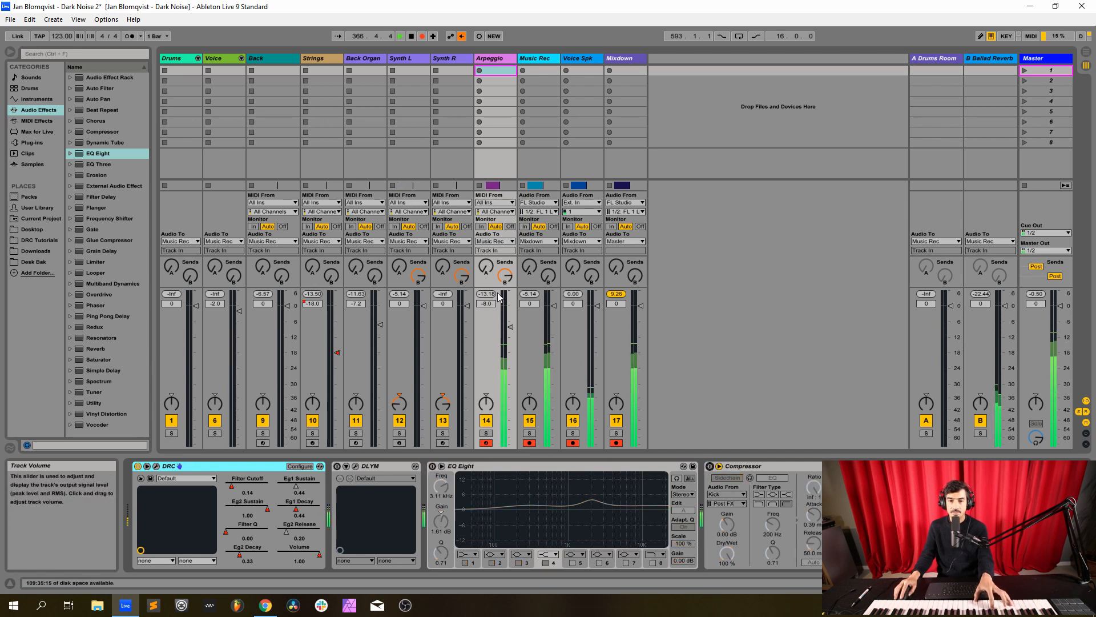
drag(505, 276, 506, 296)
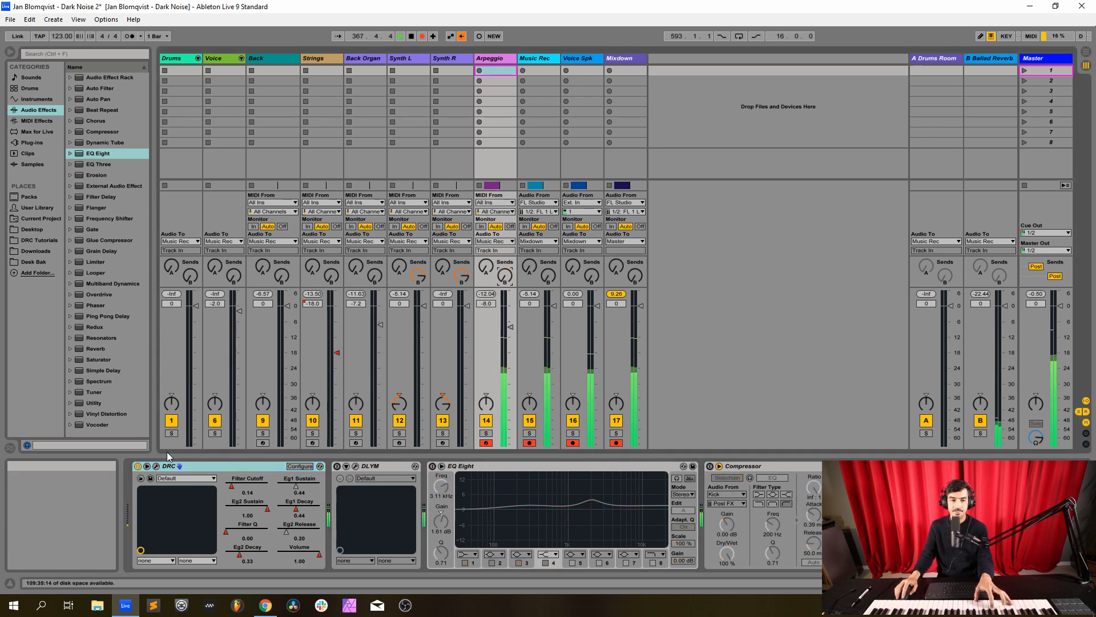
Open the Arpeggio track's DRC synthesizer and revert the changes made to its patch
click(156, 467)
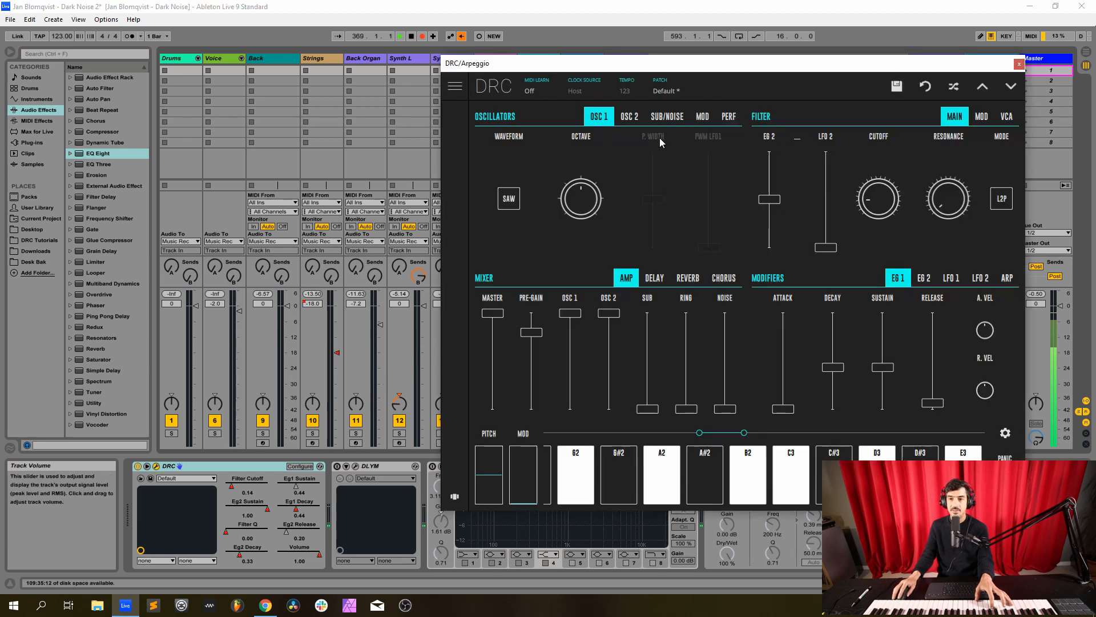
click(925, 86)
click(802, 304)
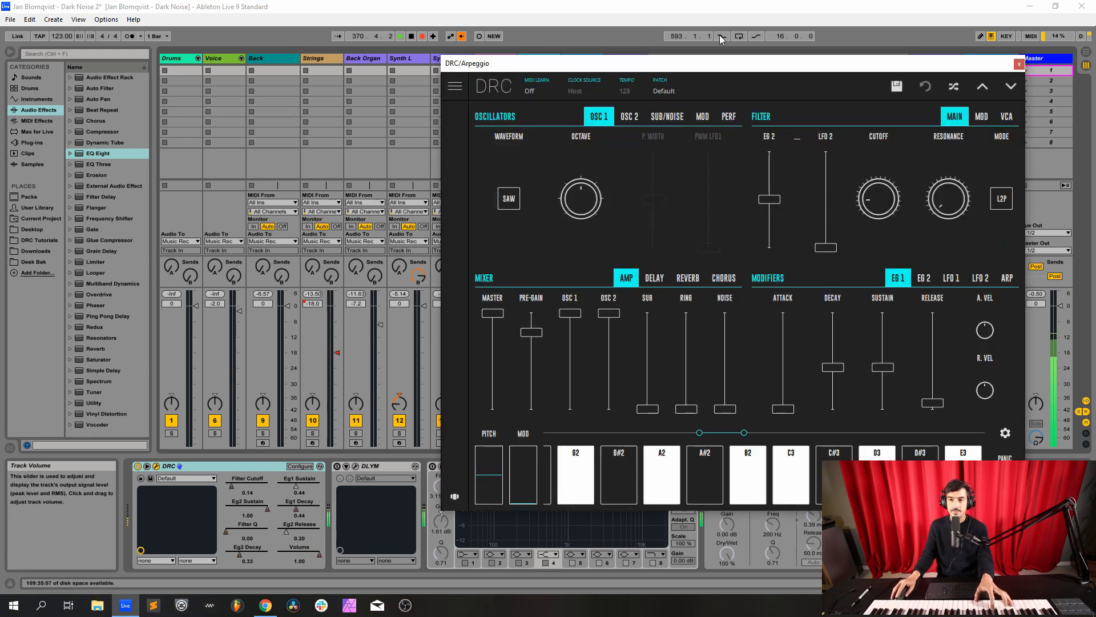
Look through the patches in the Local bank of the DRC patch browser
click(687, 91)
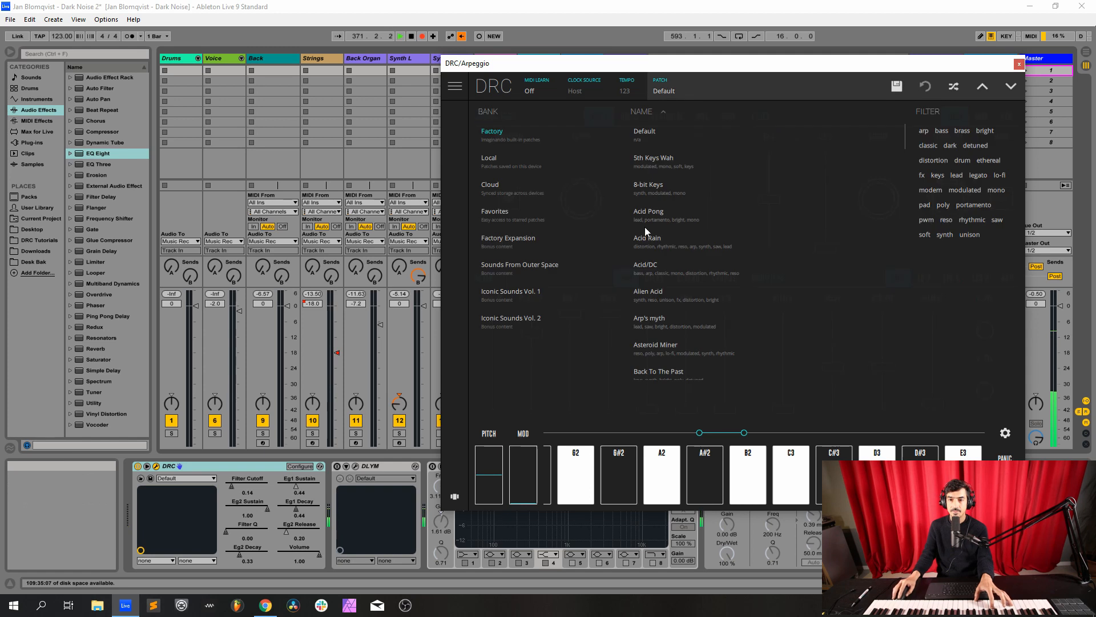
click(492, 160)
scroll(663, 253, down, 5)
scroll(663, 253, down, 3)
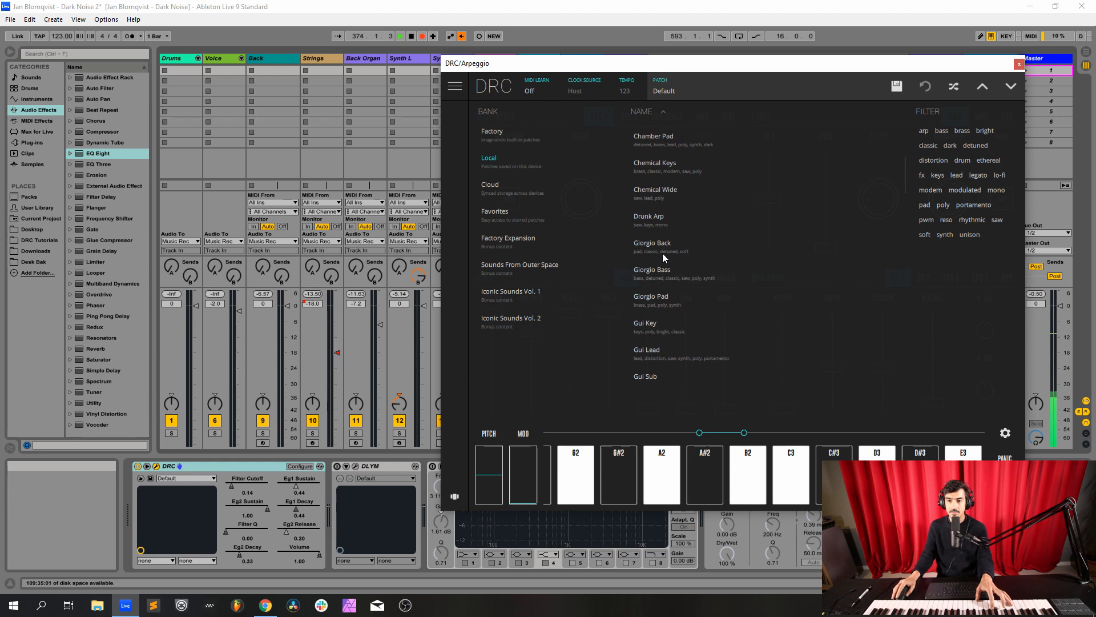
scroll(662, 252, up, 4)
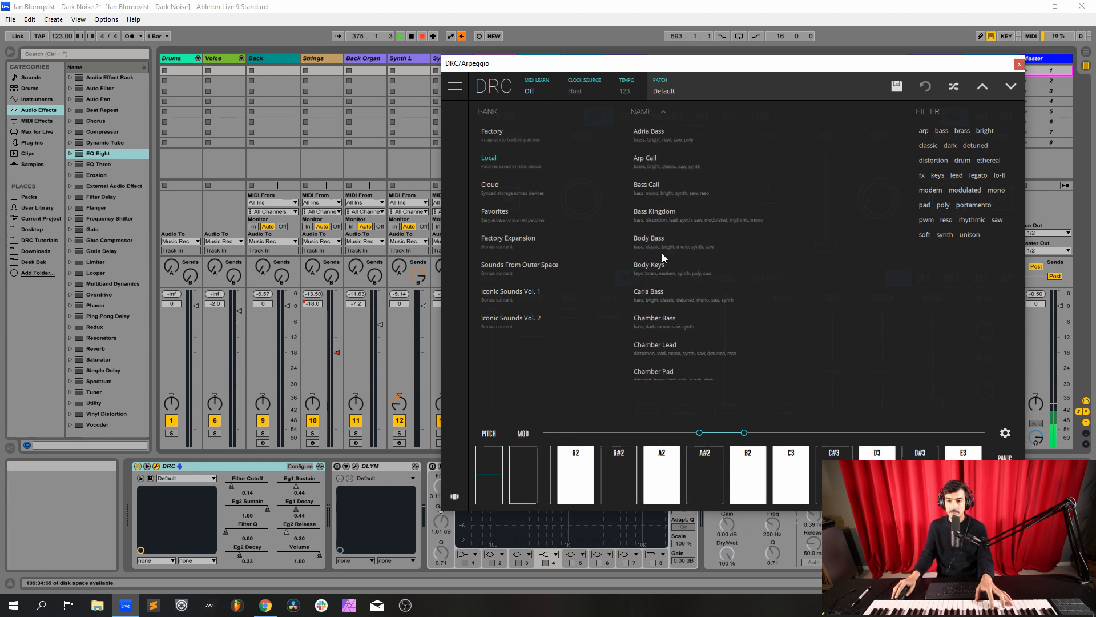
click(701, 91)
Load the Default patch from the Factory bank and return to the synth controls
click(687, 83)
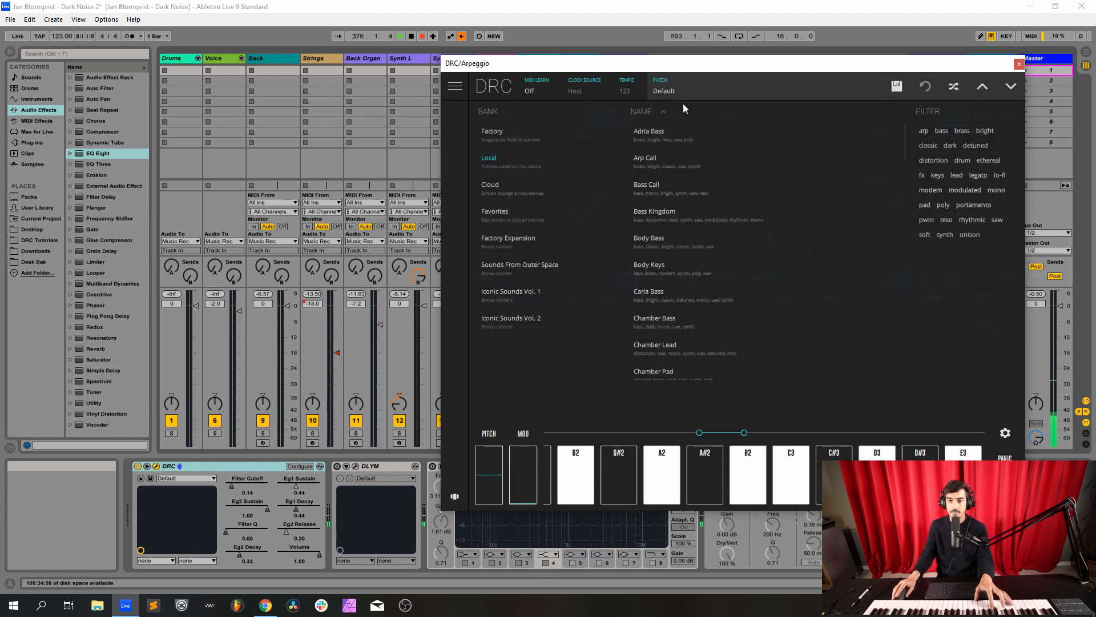
click(498, 135)
scroll(654, 190, down, 8)
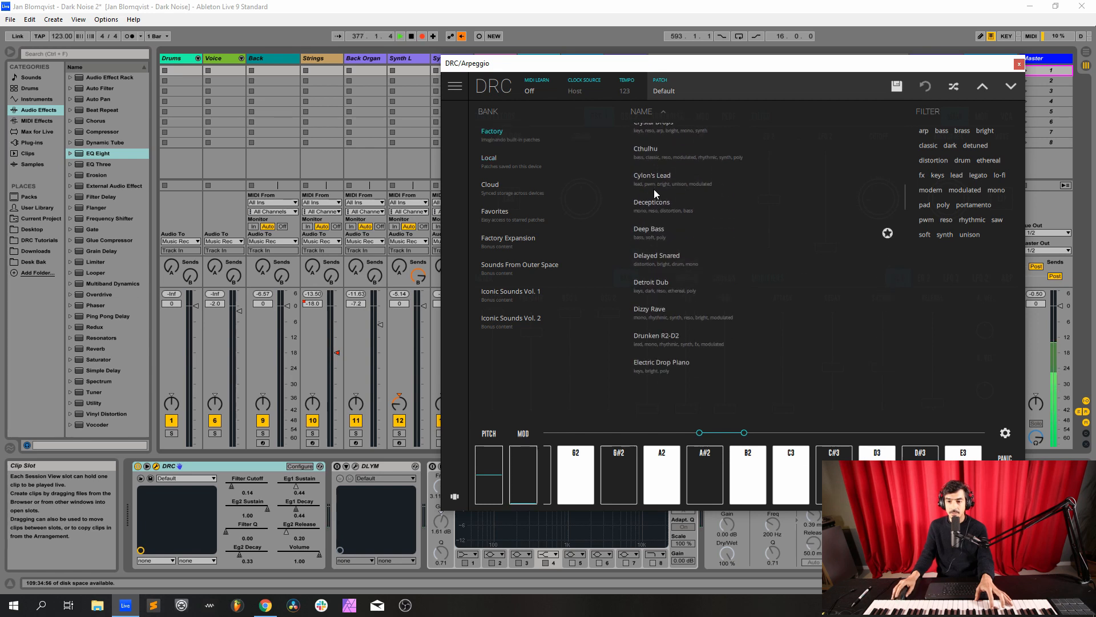
scroll(655, 210, up, 10)
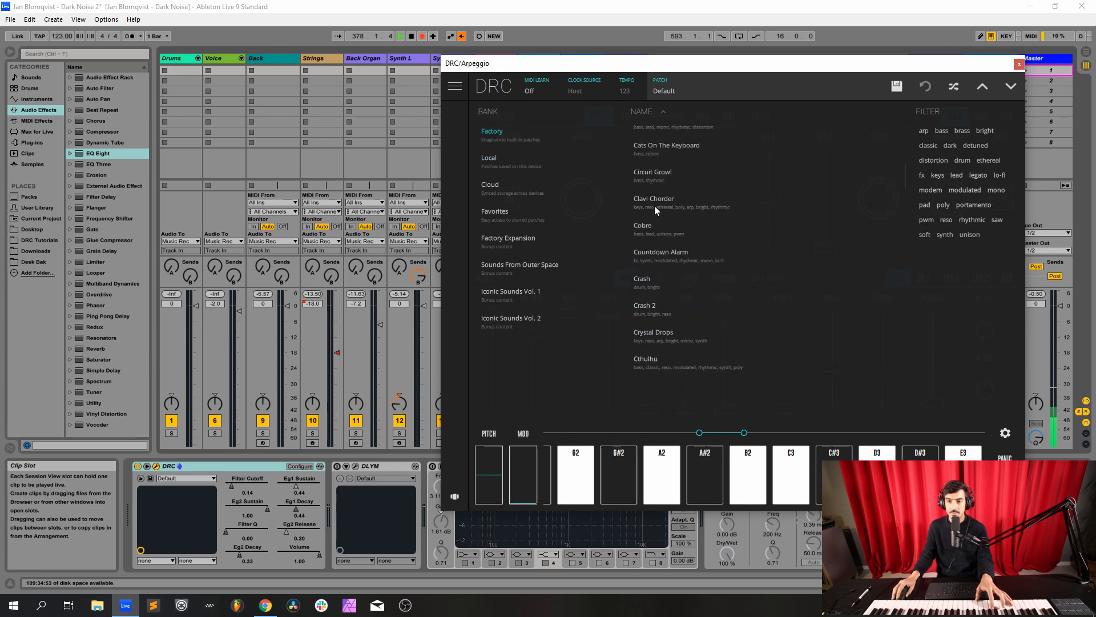
scroll(654, 205, up, 2)
click(648, 159)
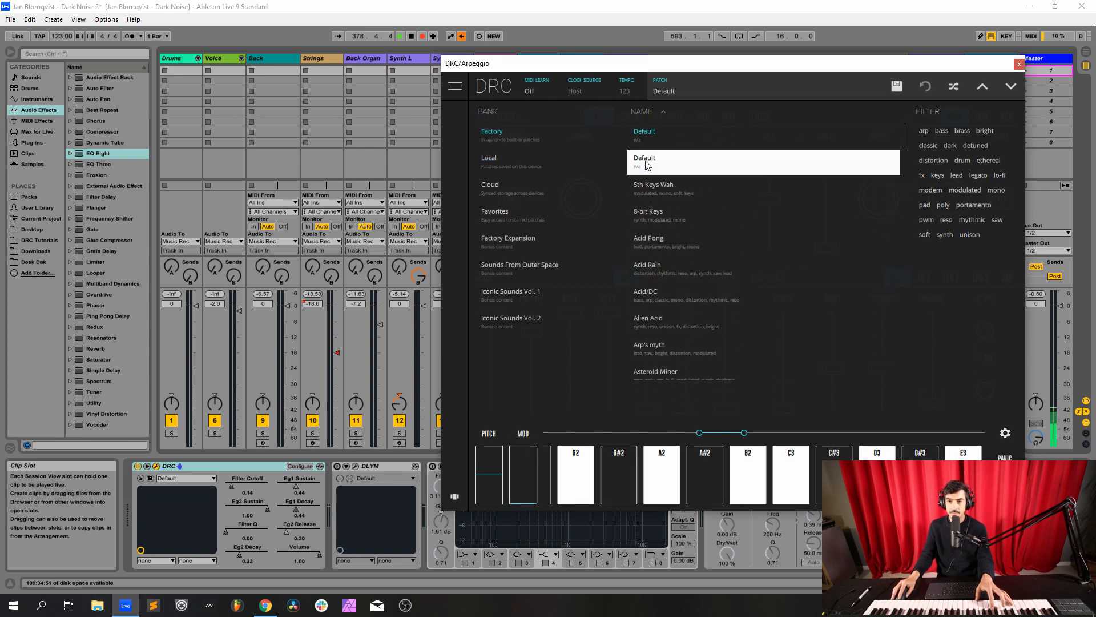
click(681, 90)
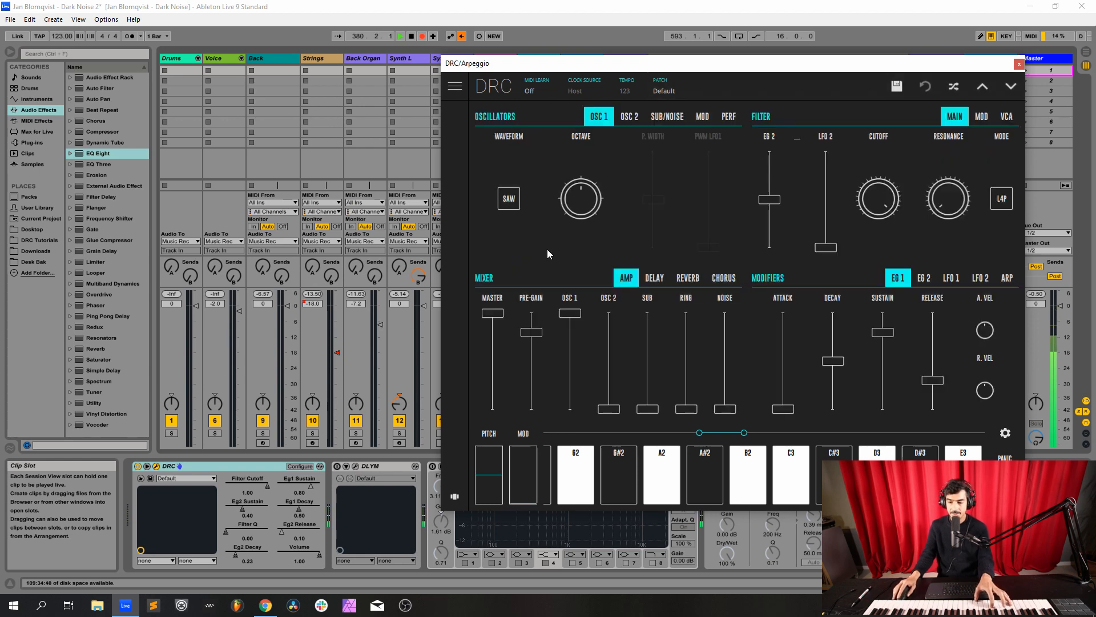
Bring oscillator 2 to full mixer level with its octave lowered to the centre position and its fine tuning slightly sharp
click(639, 118)
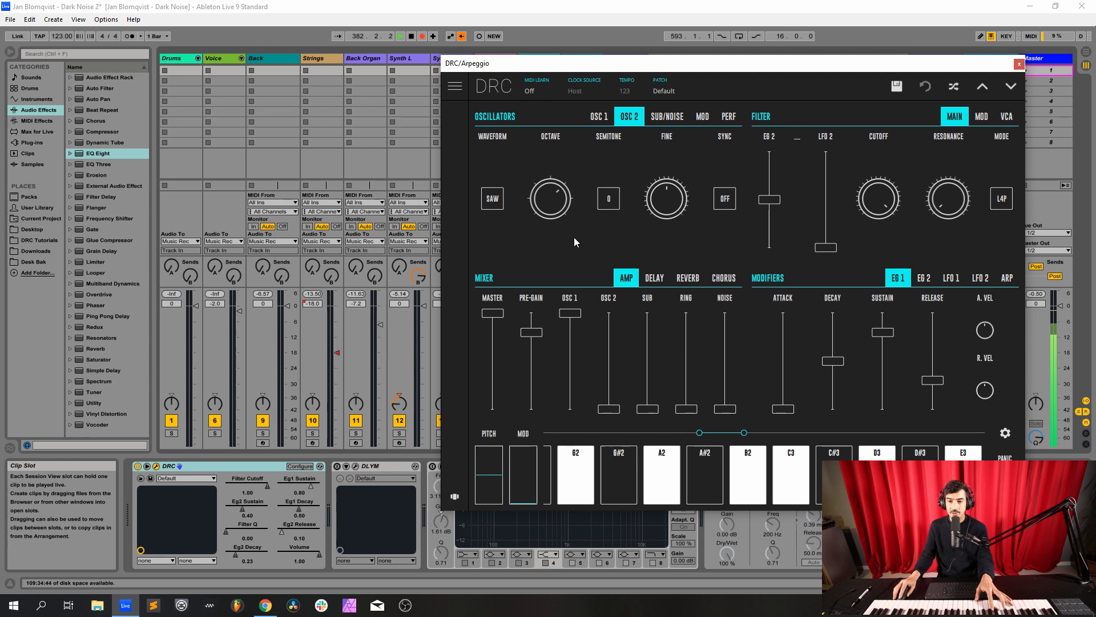
drag(549, 198, 556, 235)
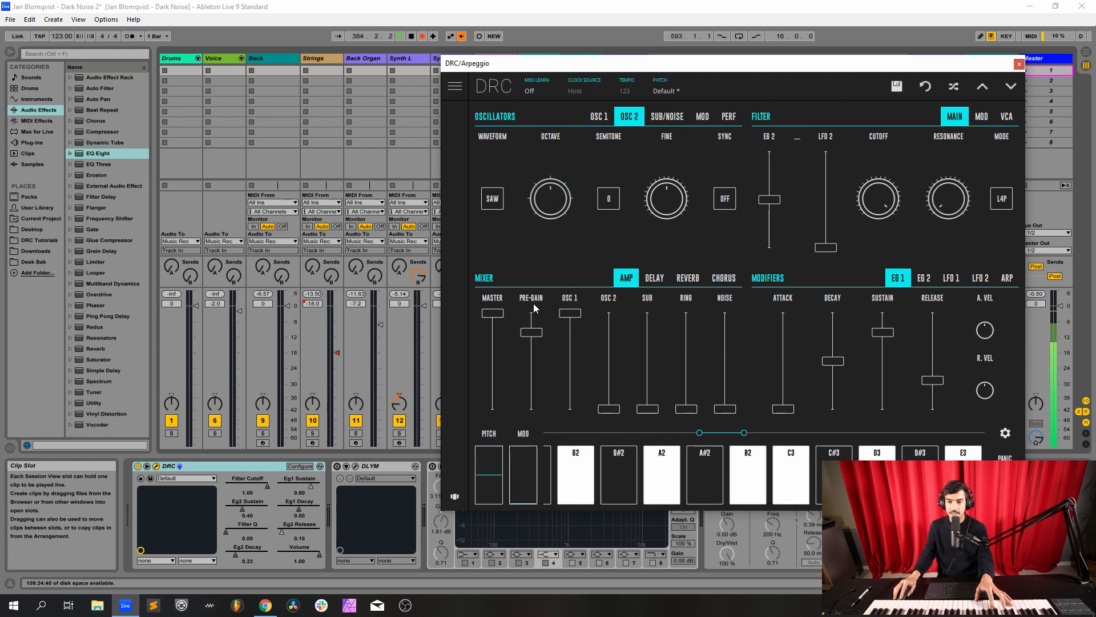
mouse_move(529, 299)
click(620, 314)
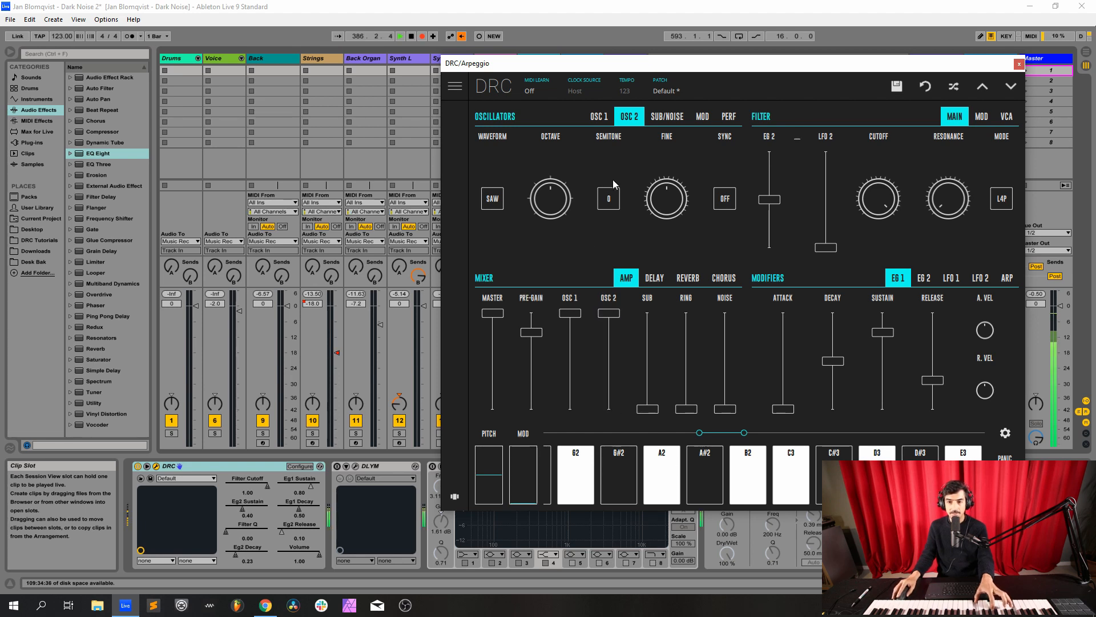
click(671, 211)
drag(683, 205, 697, 193)
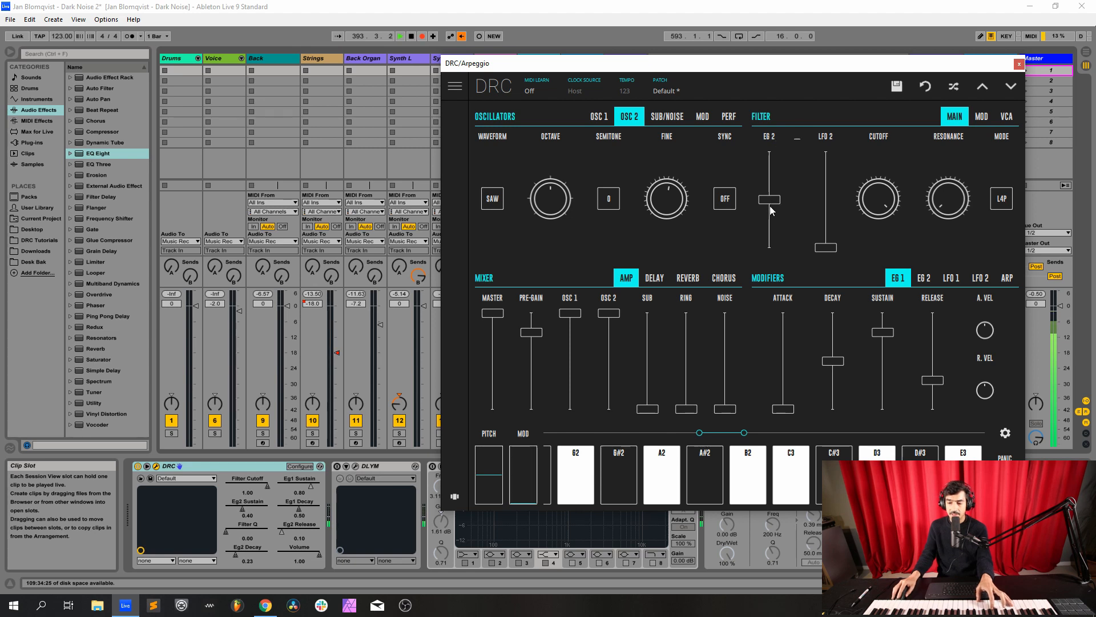
Set the filter cutoff to 0.00 and its resonance to 0.13, and switch the filter mode to L2P
drag(773, 198, 778, 202)
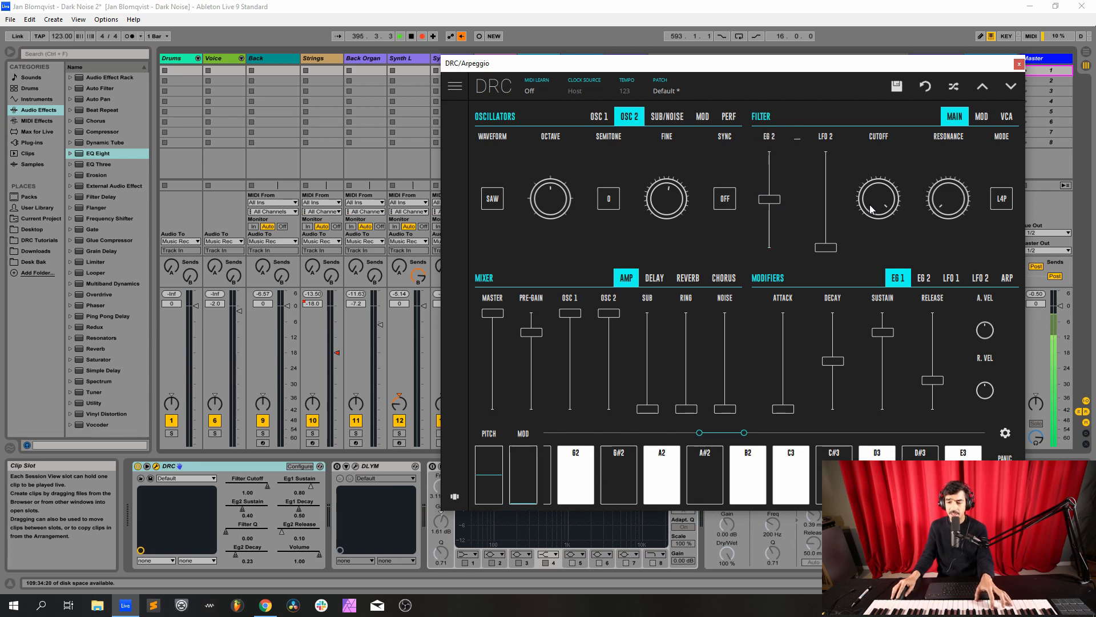
drag(872, 210, 873, 257)
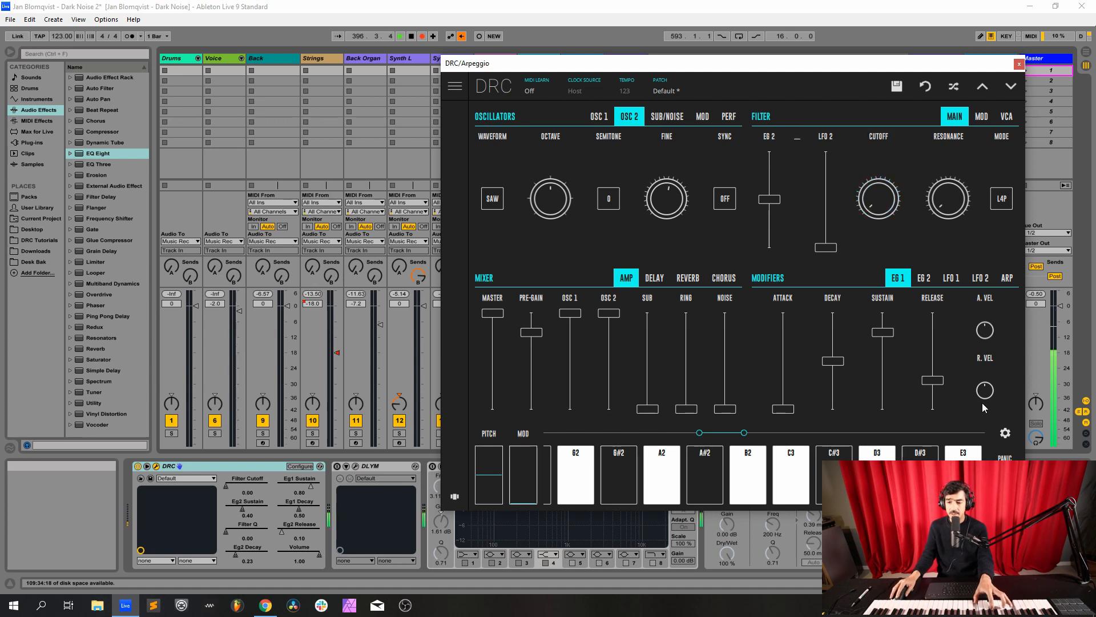
drag(953, 207, 978, 165)
click(1002, 198)
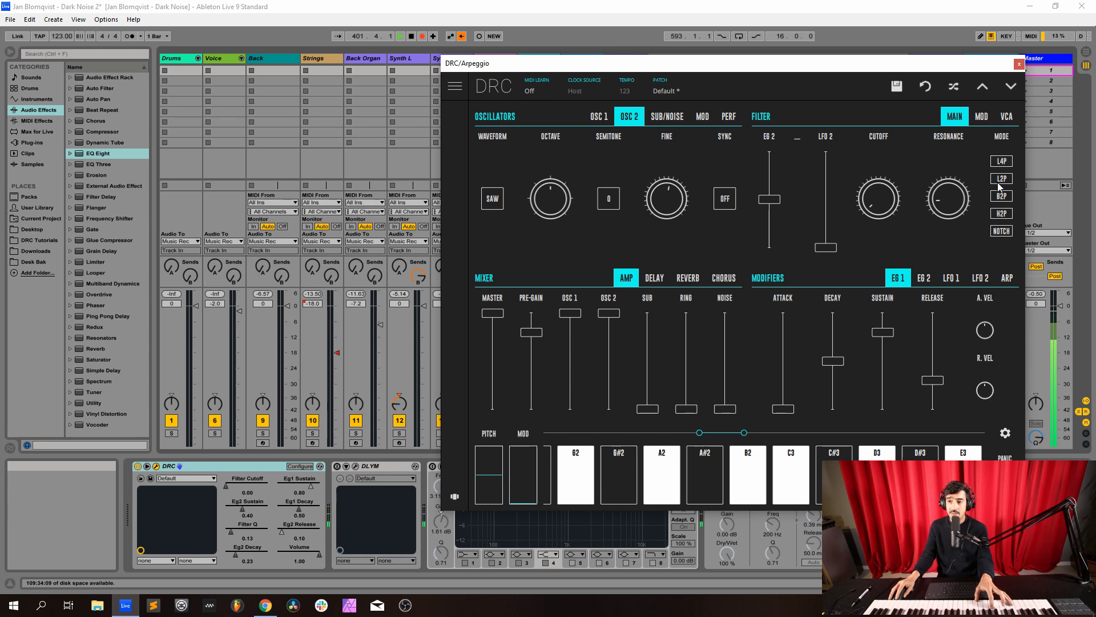
click(1001, 180)
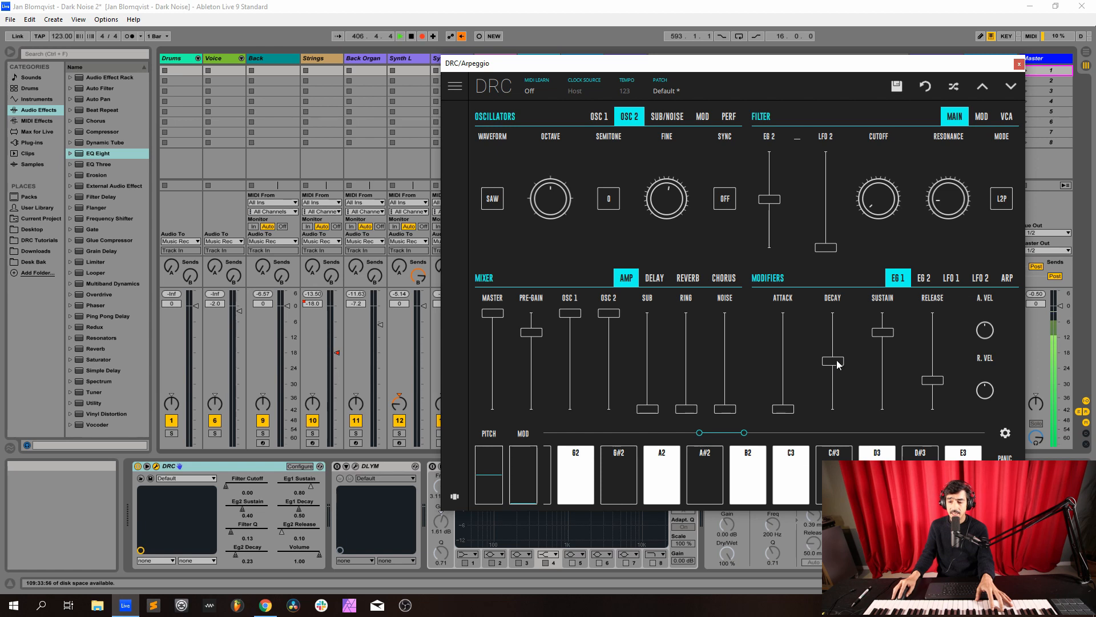
Shape envelope 1 with decay at 0.40, sustain at 0.35 and the release close to minimum
drag(838, 366, 849, 377)
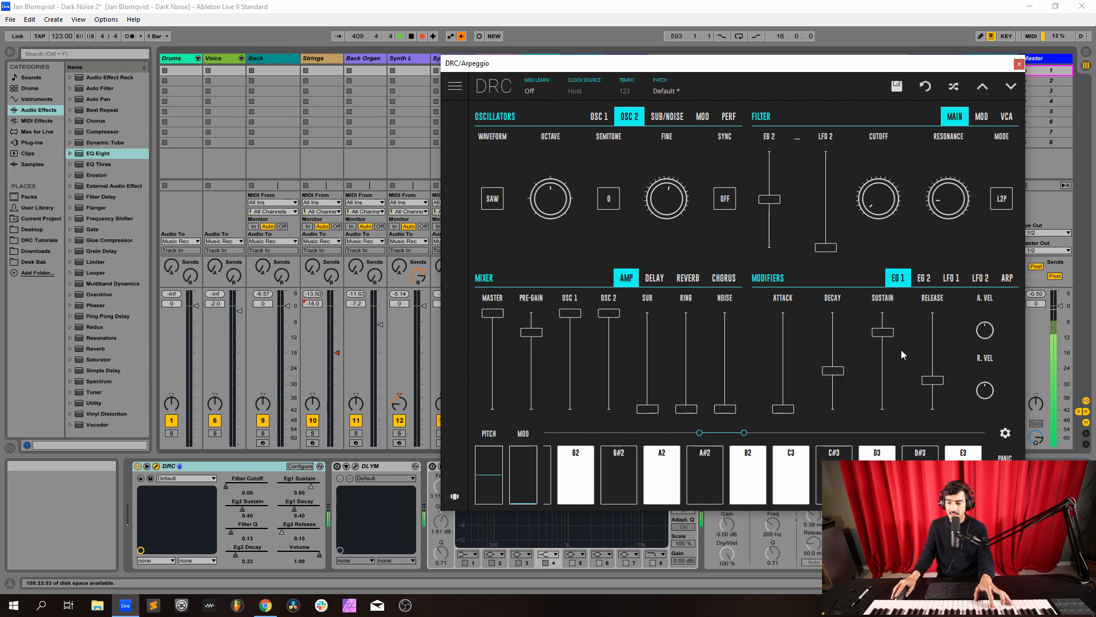
drag(878, 341, 884, 377)
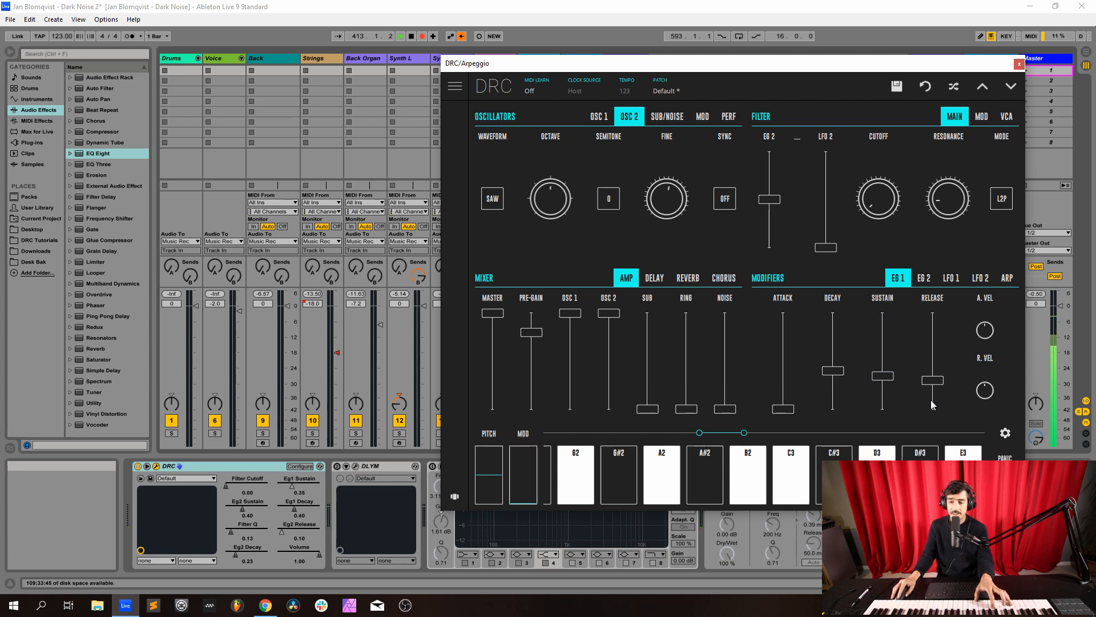
drag(932, 380, 930, 406)
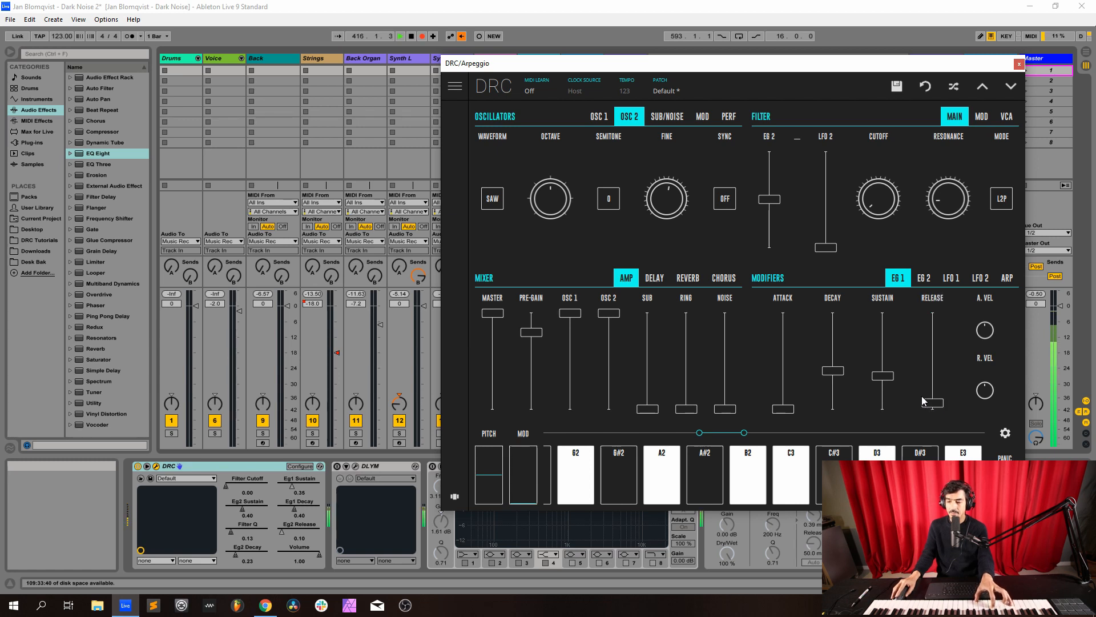
Shape envelope 2 with decay at 0.33, sustain kept at 0.40 and release at 0.20
click(925, 277)
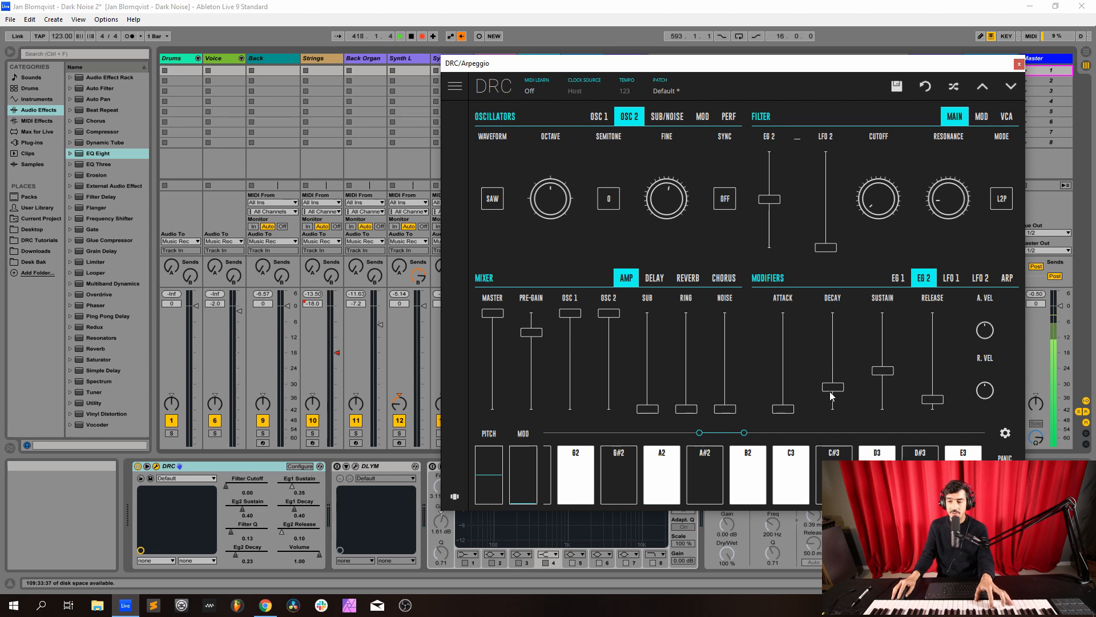
drag(833, 386, 846, 377)
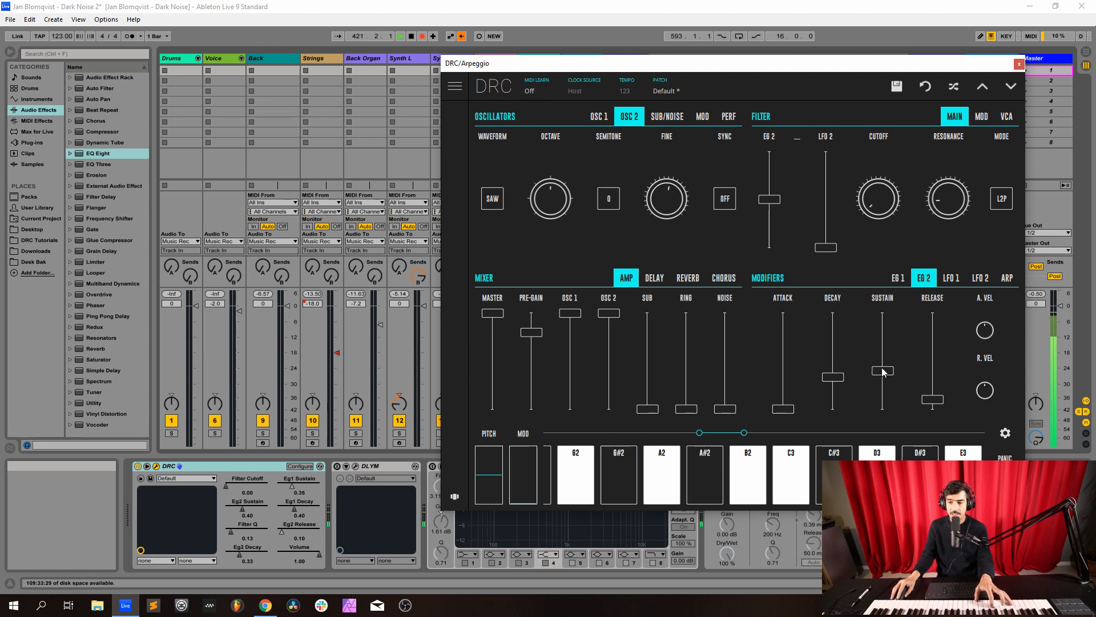
drag(882, 372, 883, 373)
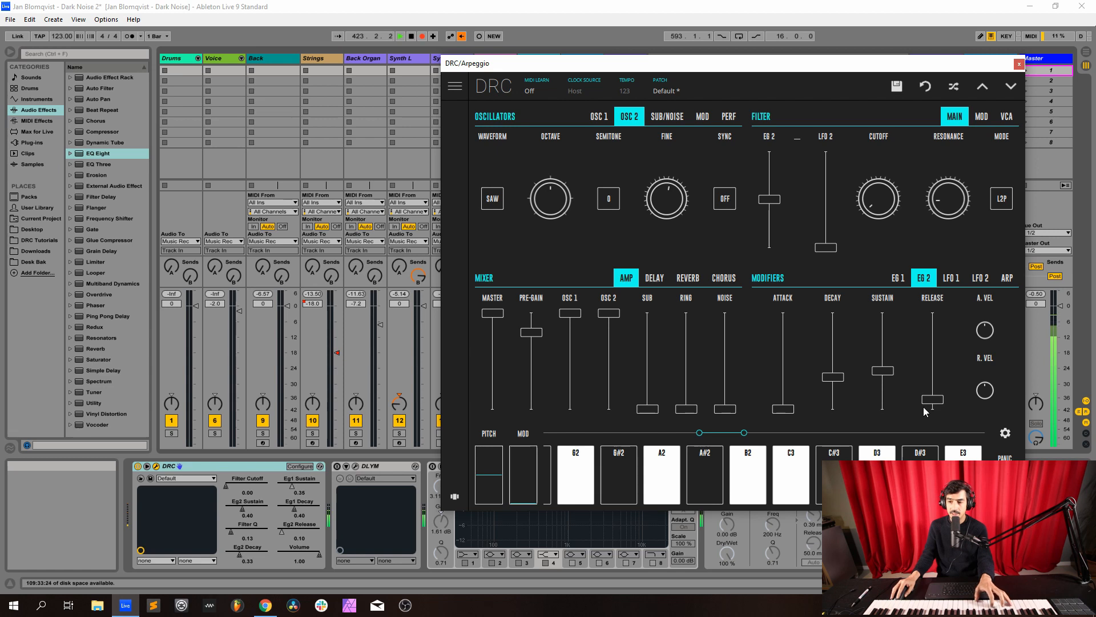
drag(931, 400, 955, 389)
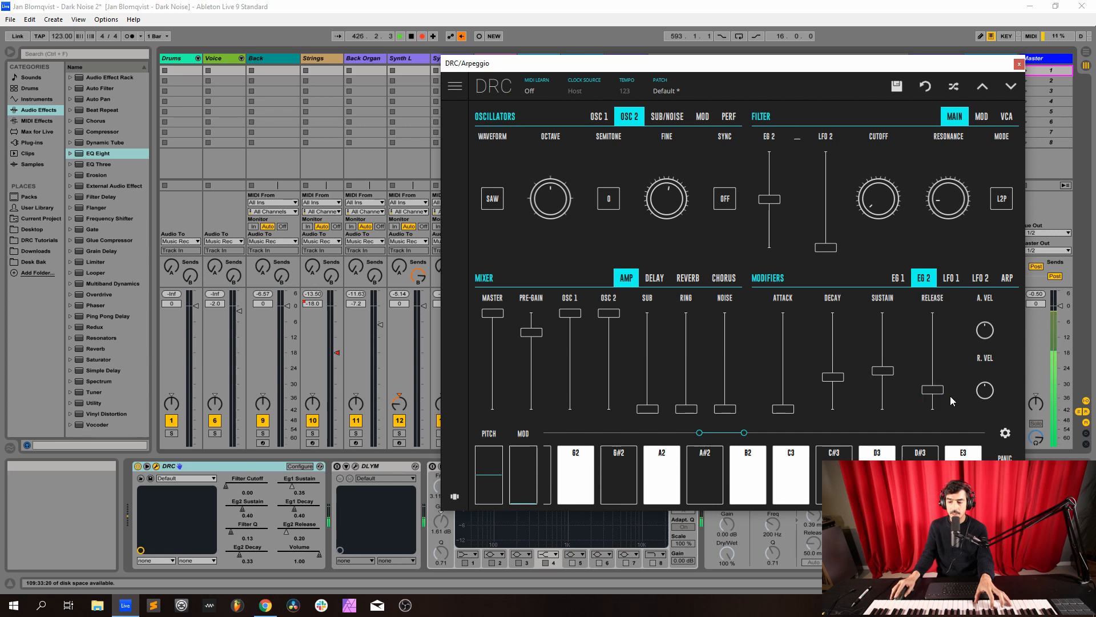
Check the performance settings, then add a little reverb with an amount of about 0.13 and a slightly longer decay
click(728, 116)
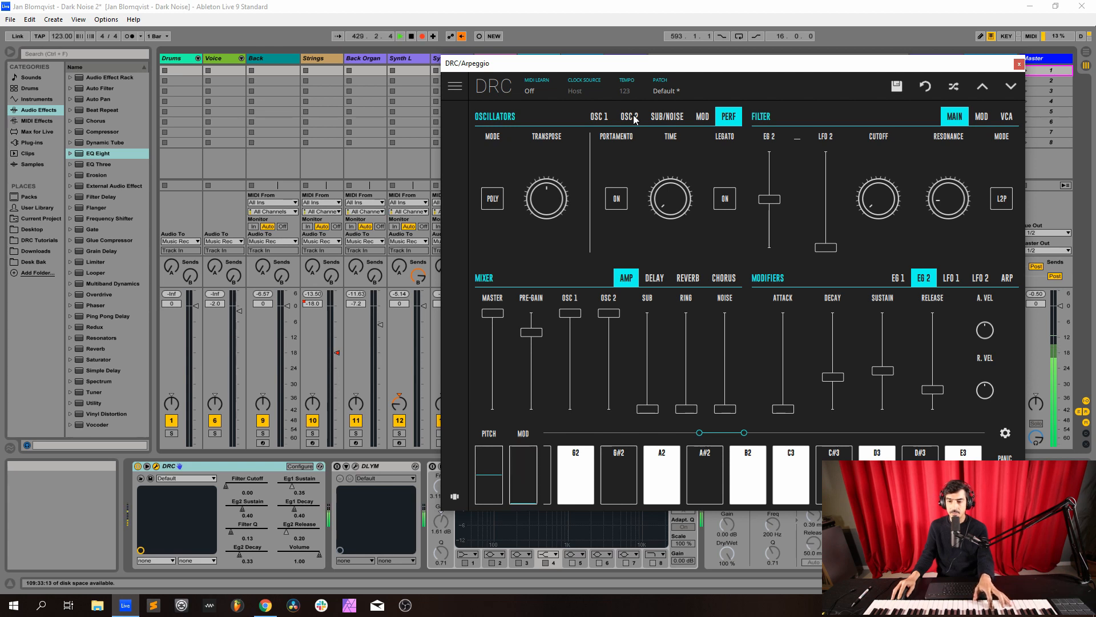
click(688, 278)
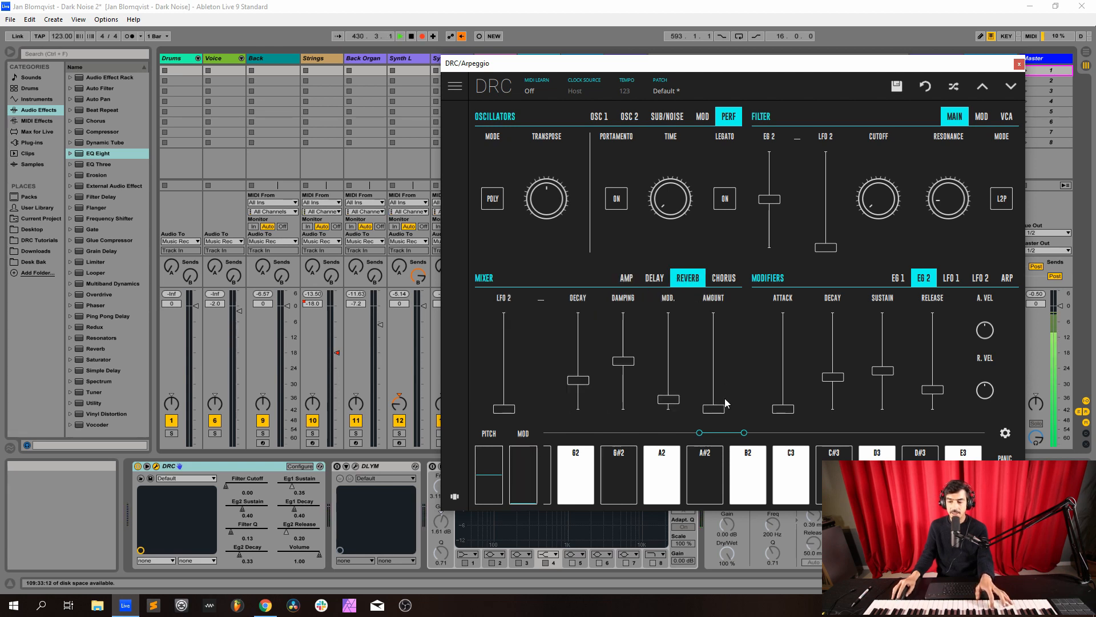
click(715, 397)
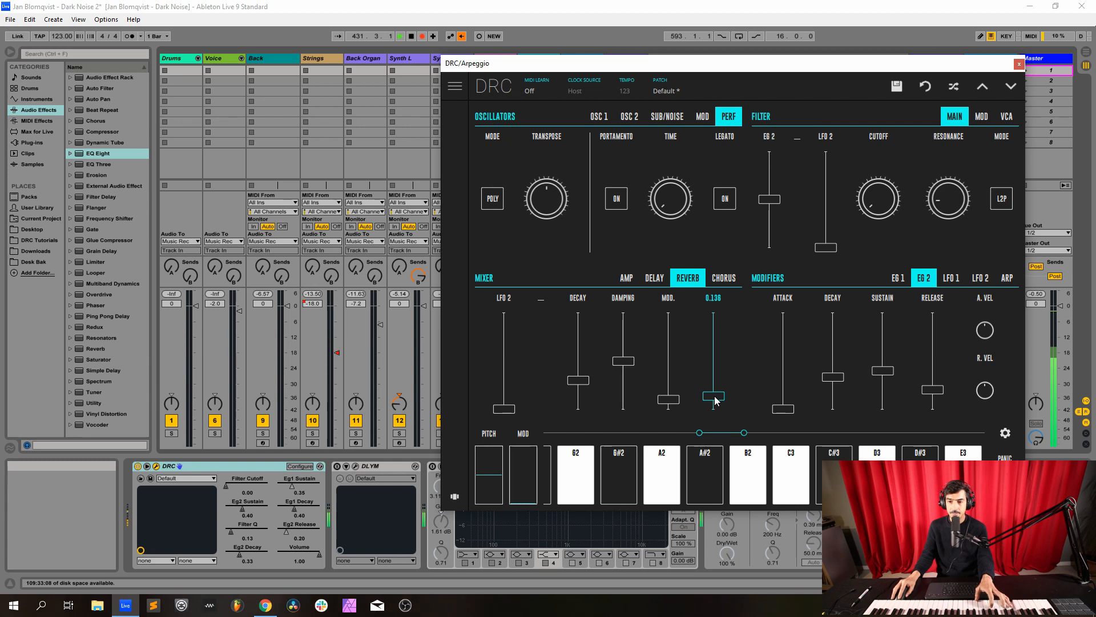
drag(715, 399, 715, 401)
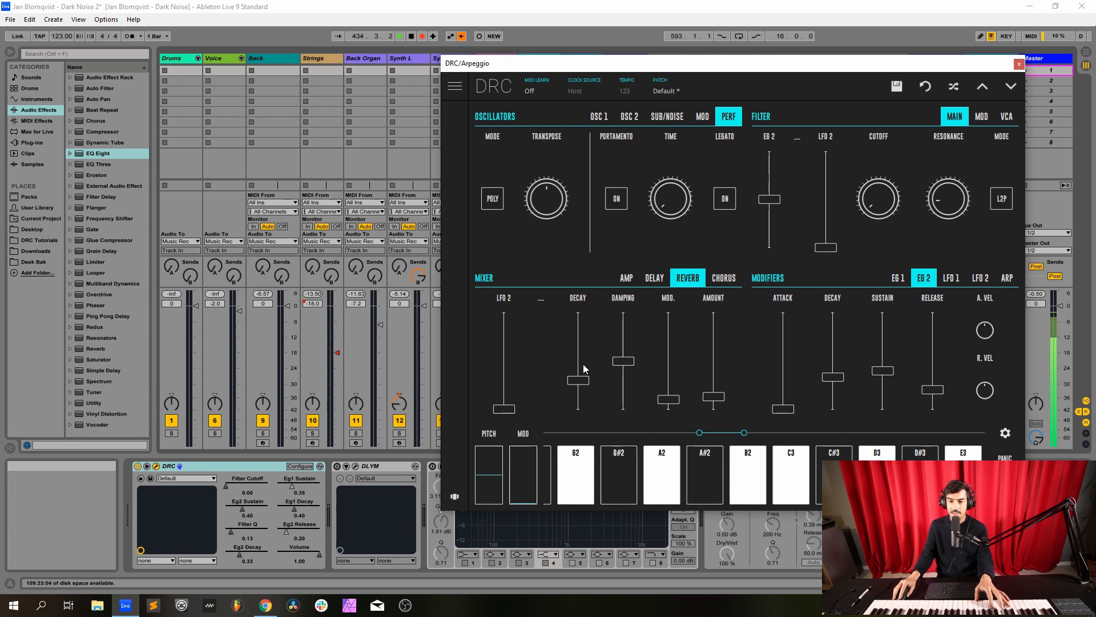
click(587, 379)
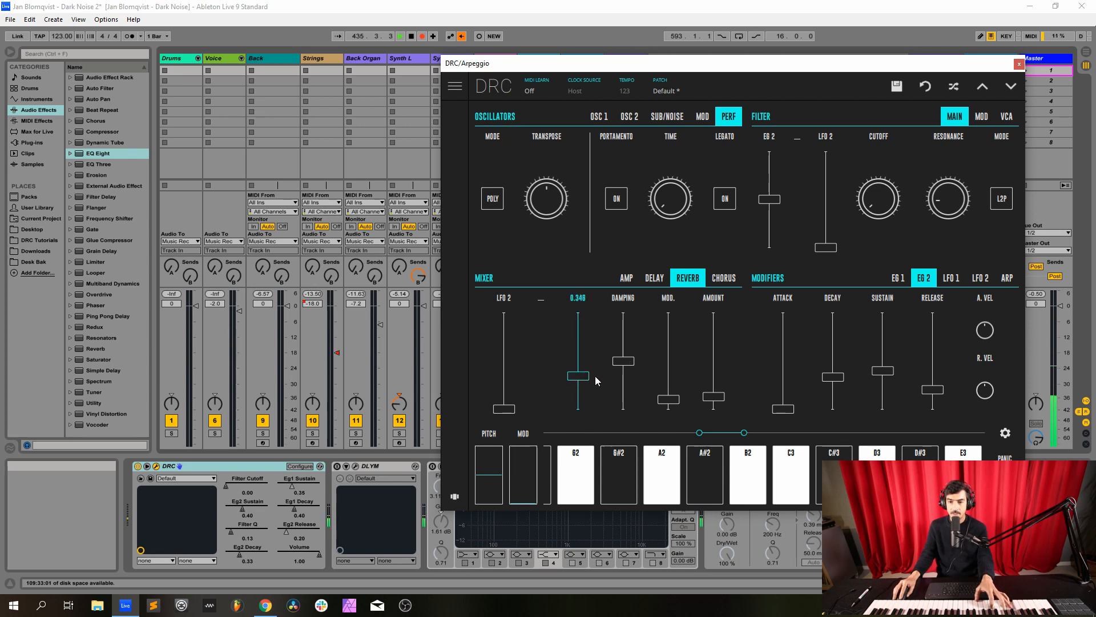
drag(601, 372, 599, 372)
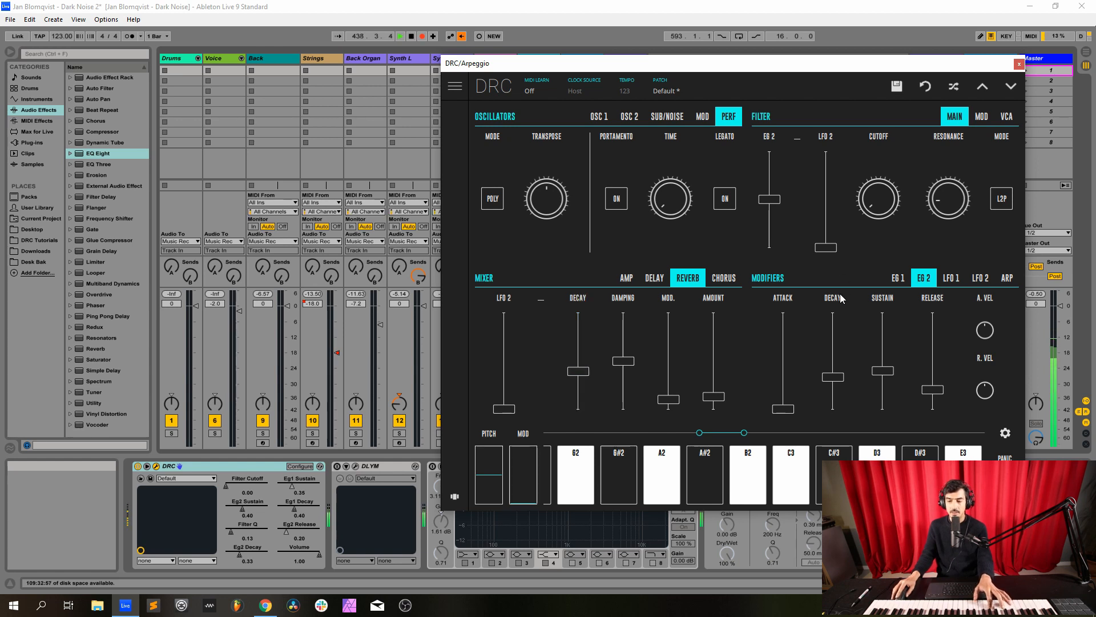
Raise the keyboard tracking slightly in the filter modulation and further in the VCA section, and close the synth
click(981, 117)
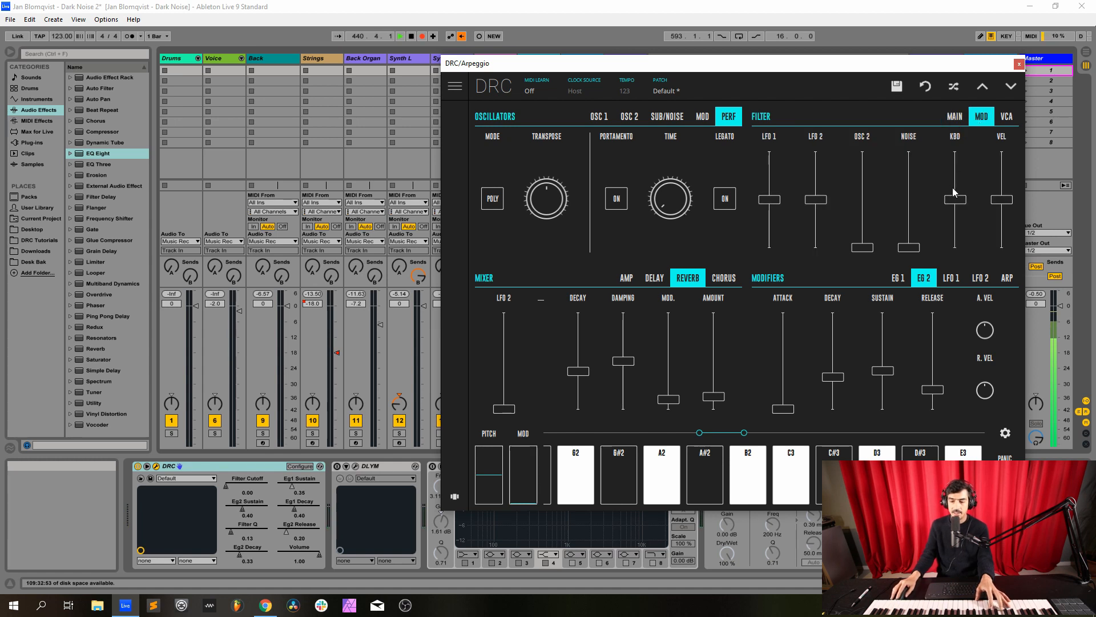
drag(956, 203, 957, 193)
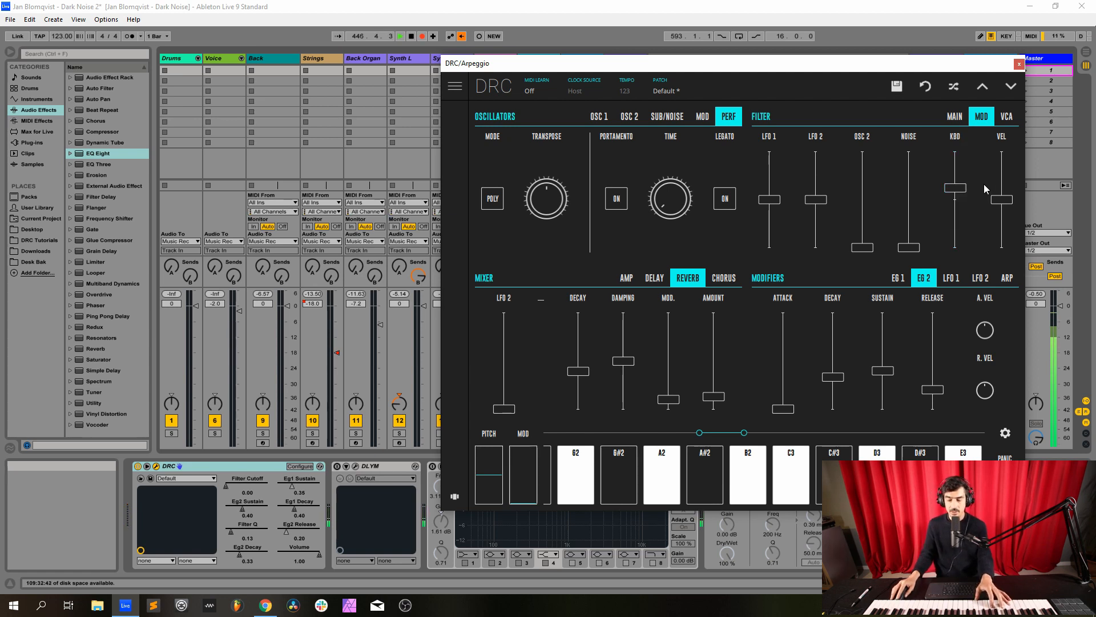
click(1011, 88)
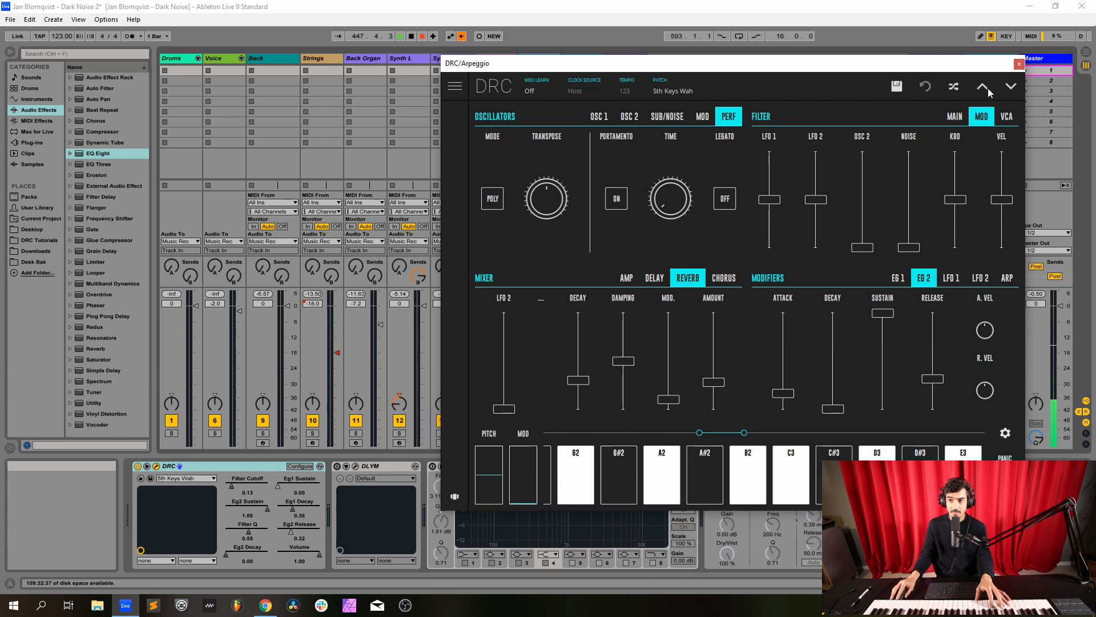
click(987, 87)
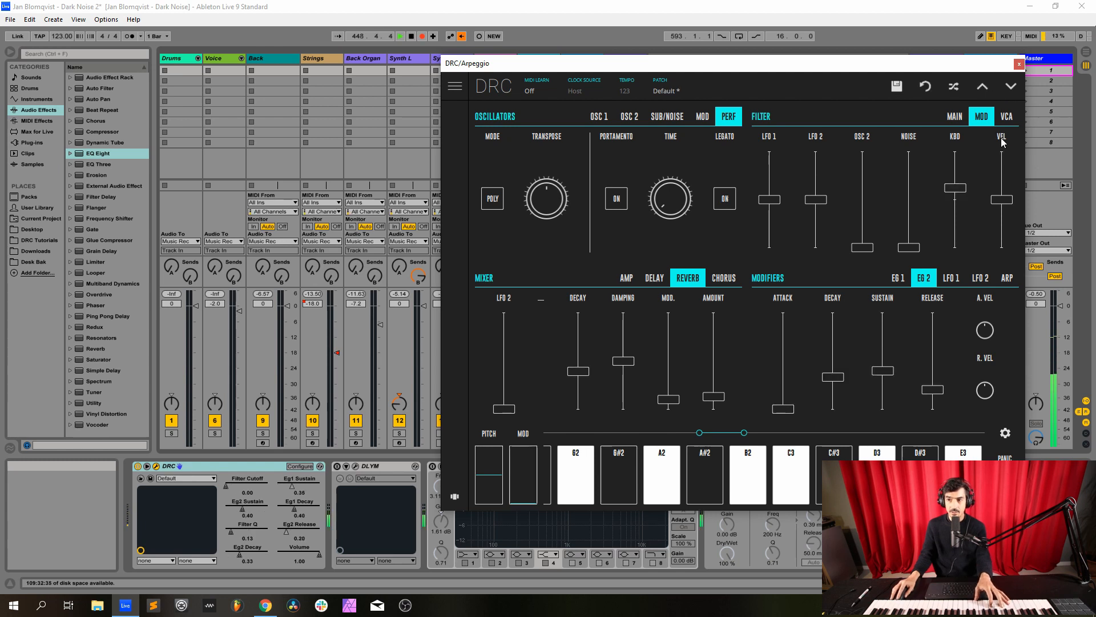
click(1006, 117)
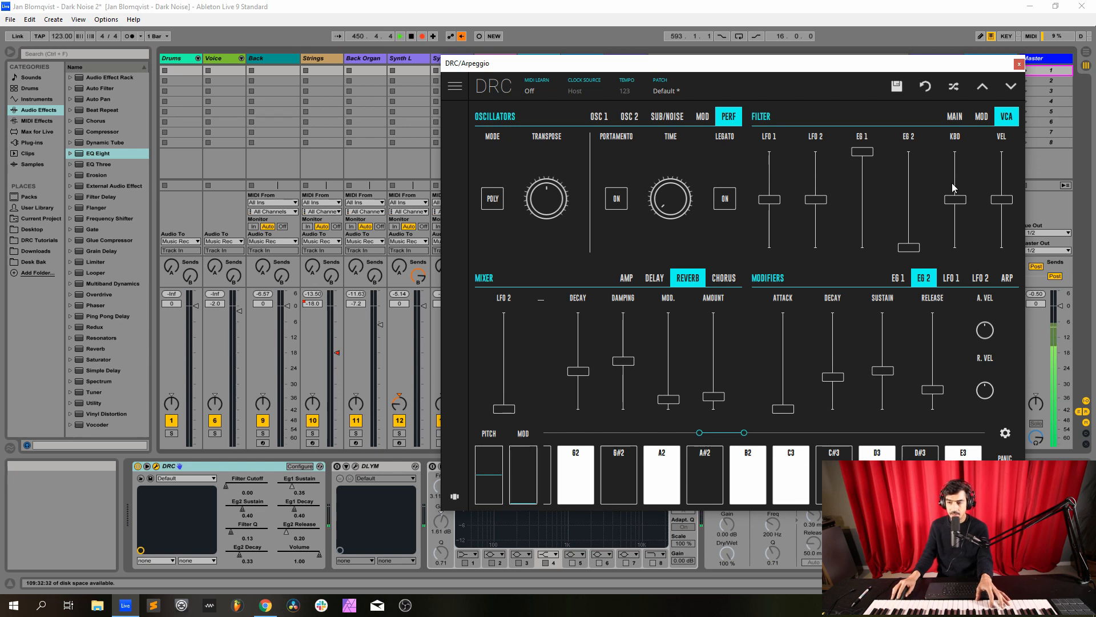
drag(955, 199, 965, 178)
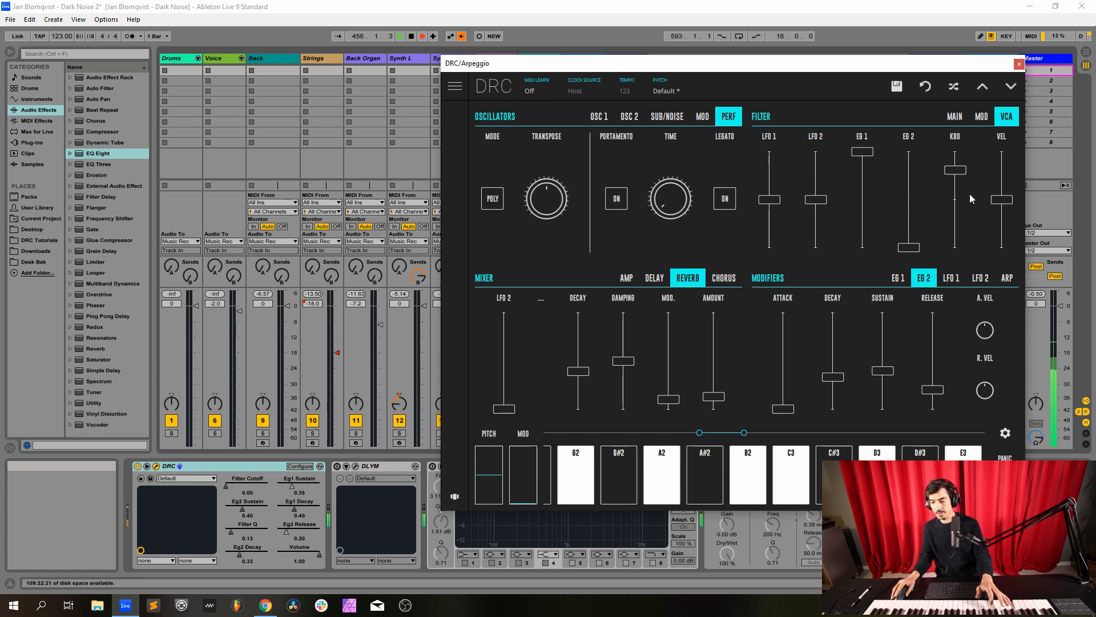
click(1021, 63)
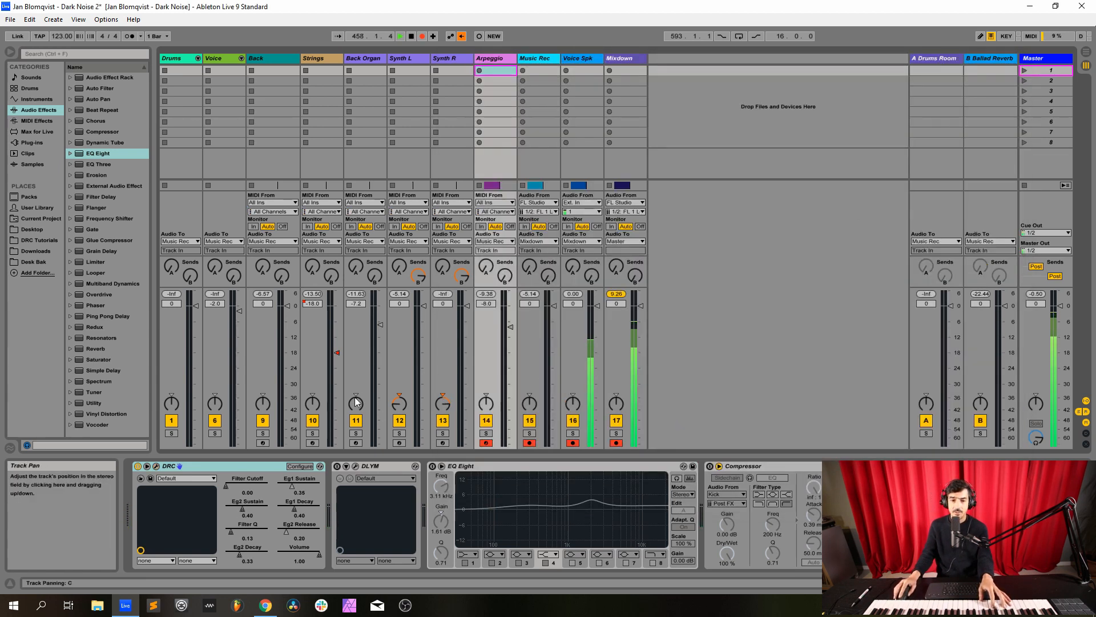
Enable the Arpeggio track's DLYM, EQ Eight and sidechained Compressor, and turn up its send B to the Ballad Reverb return
click(356, 466)
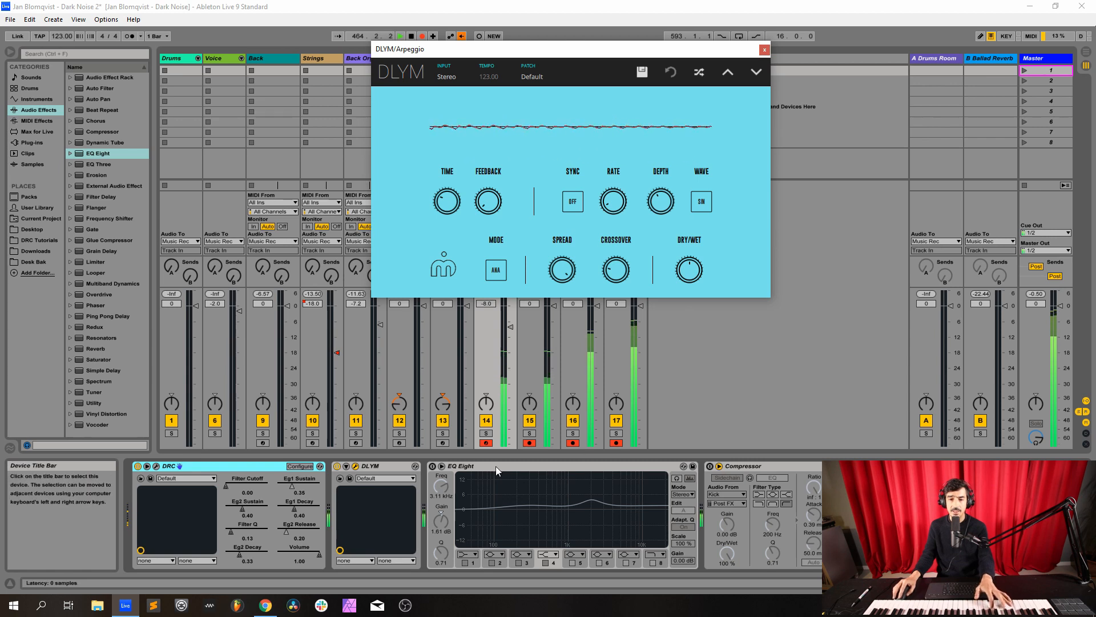
click(435, 468)
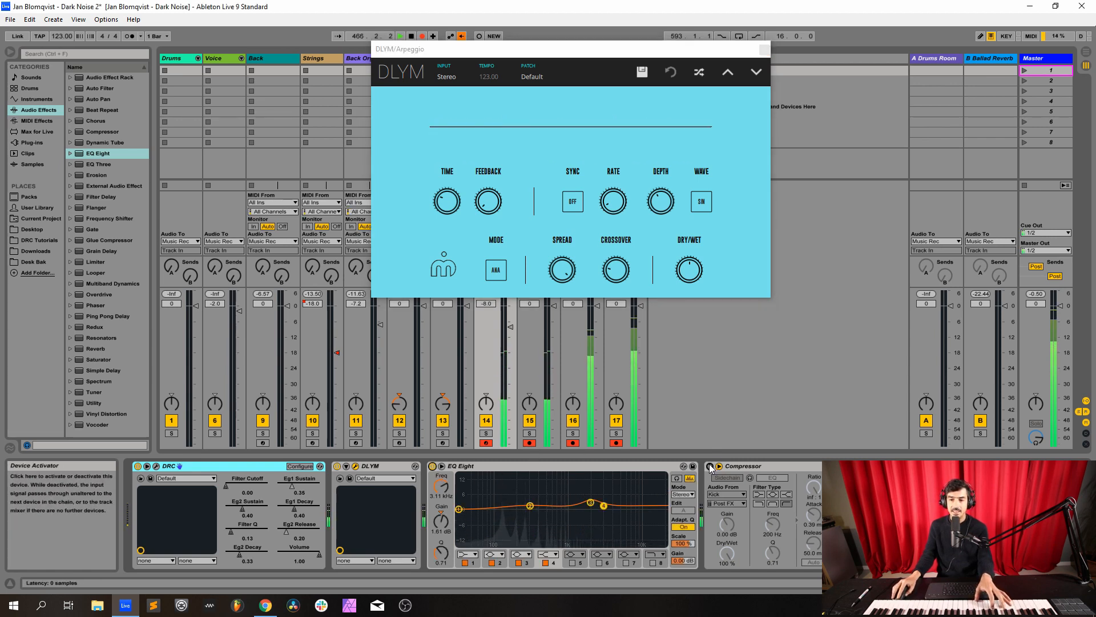
click(727, 478)
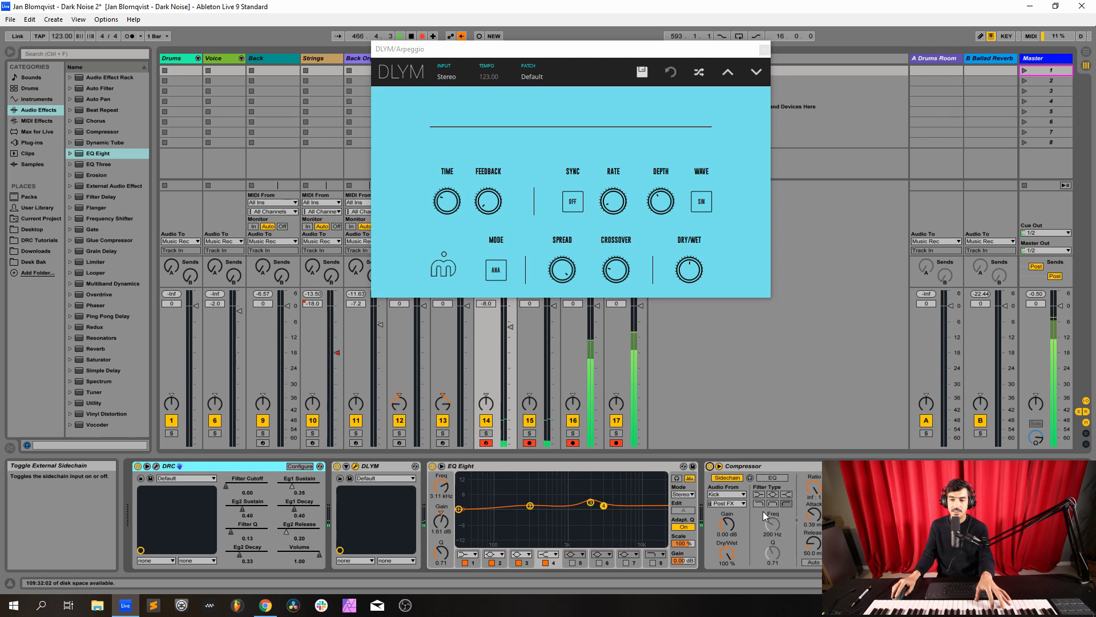
click(764, 50)
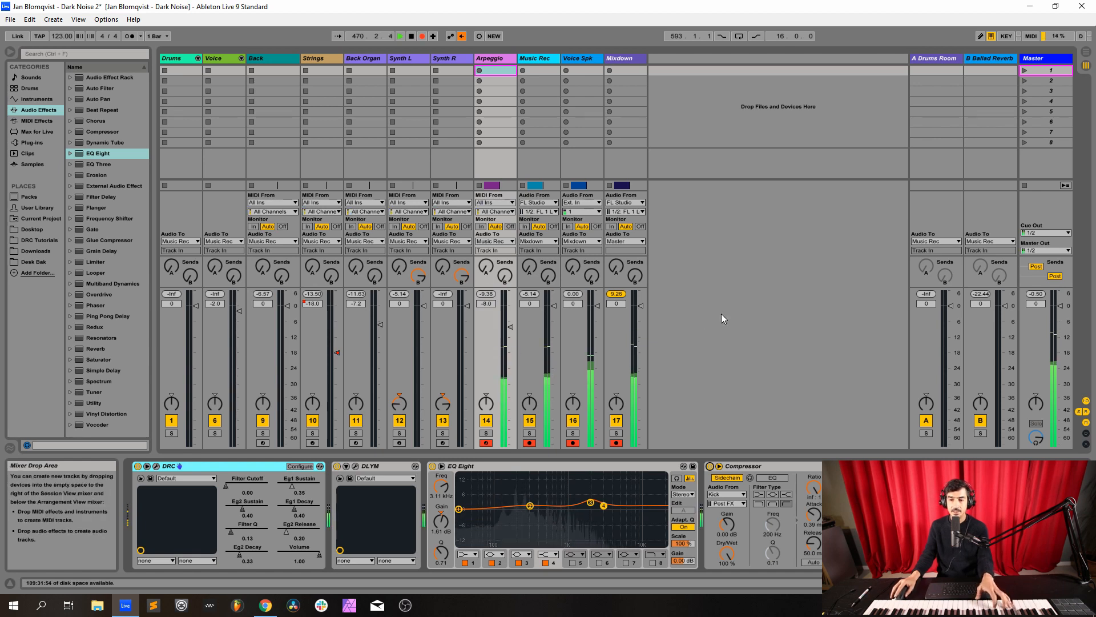
drag(505, 276, 505, 265)
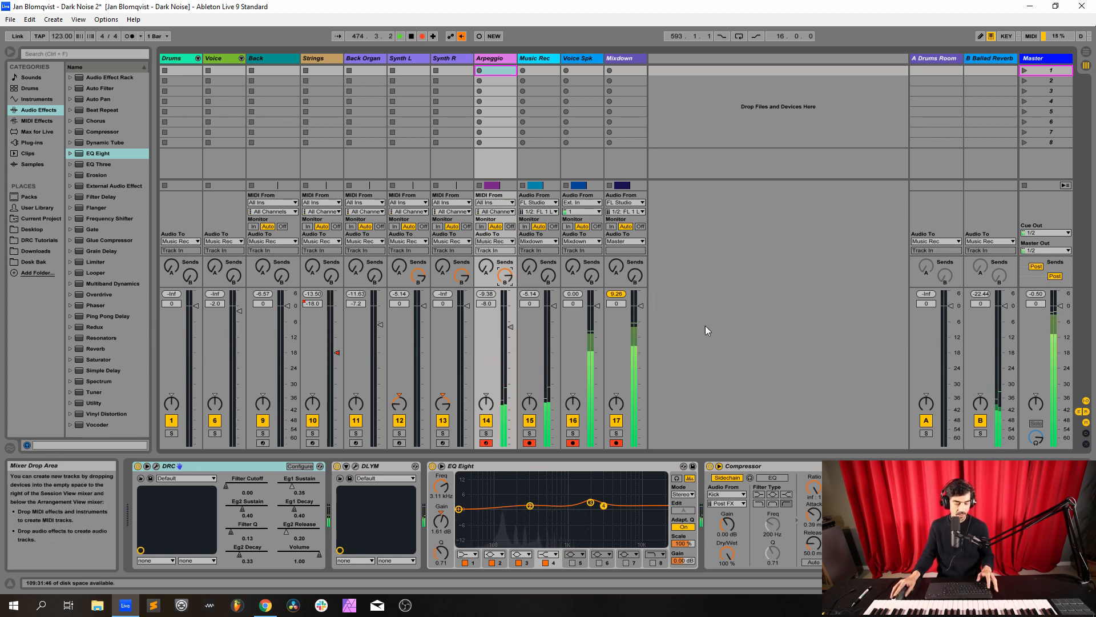
Disarm the Arpeggio track in the Arrangement view and re-enable the overridden automation
key(Tab)
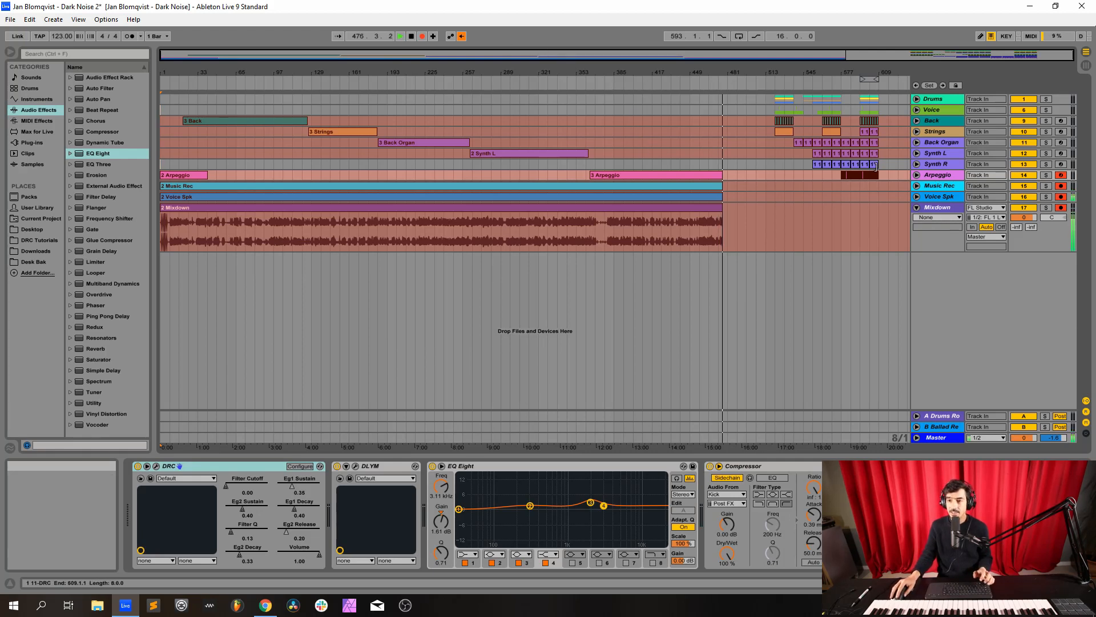
click(1062, 175)
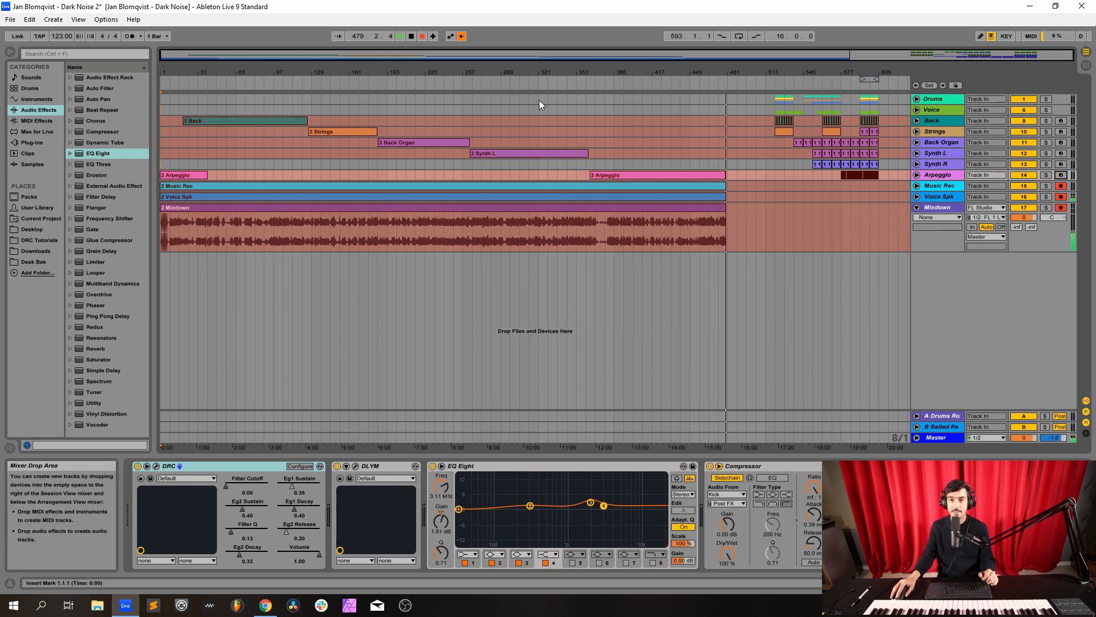
click(463, 37)
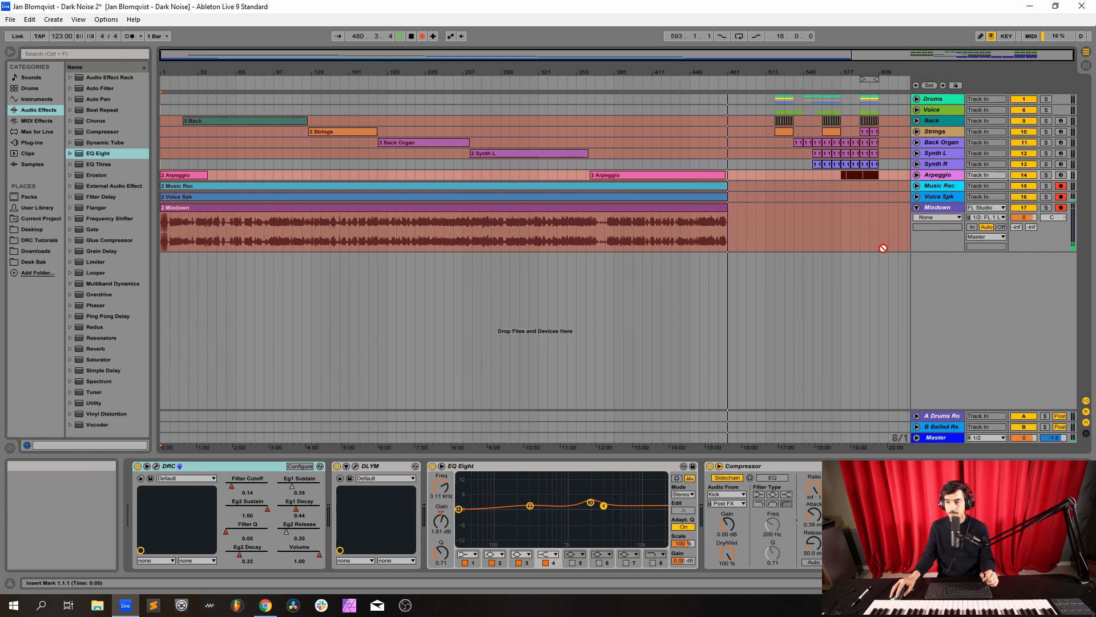
Pause arrangement recording, move the song's clips on all tracks about 32 bars earlier to just after the playhead, and resume recording
click(872, 235)
drag(871, 235, 776, 86)
click(422, 36)
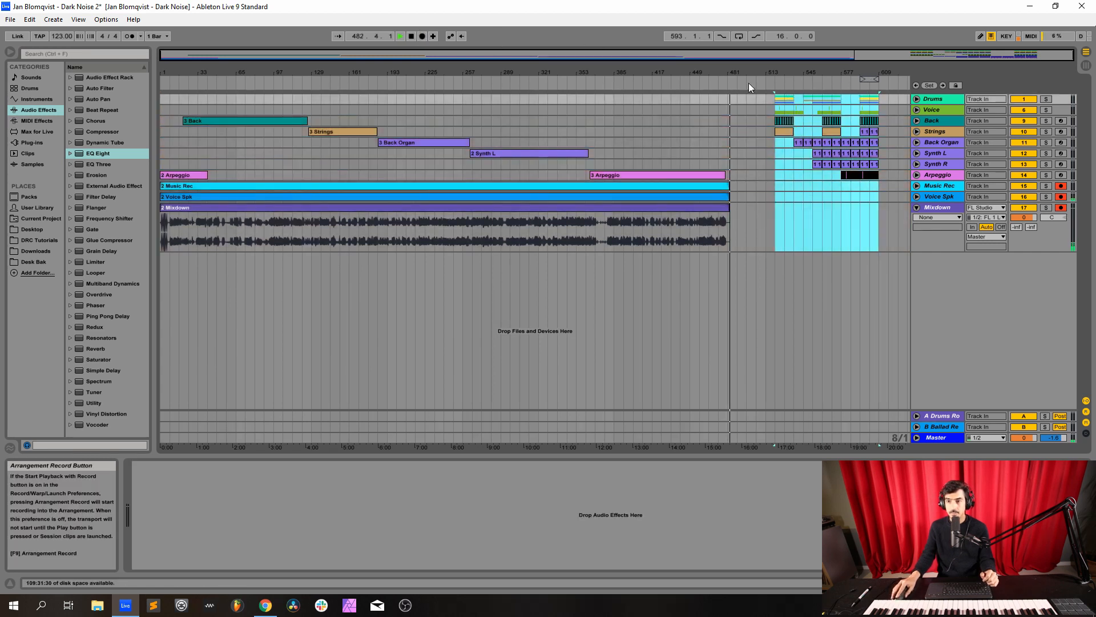
drag(787, 135, 740, 132)
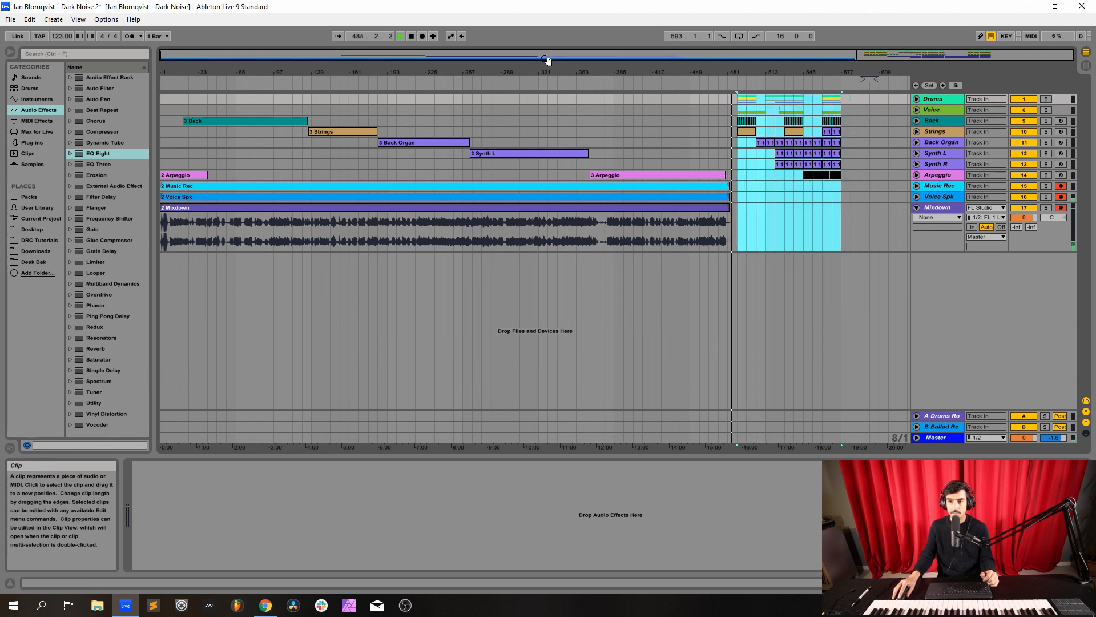
click(423, 36)
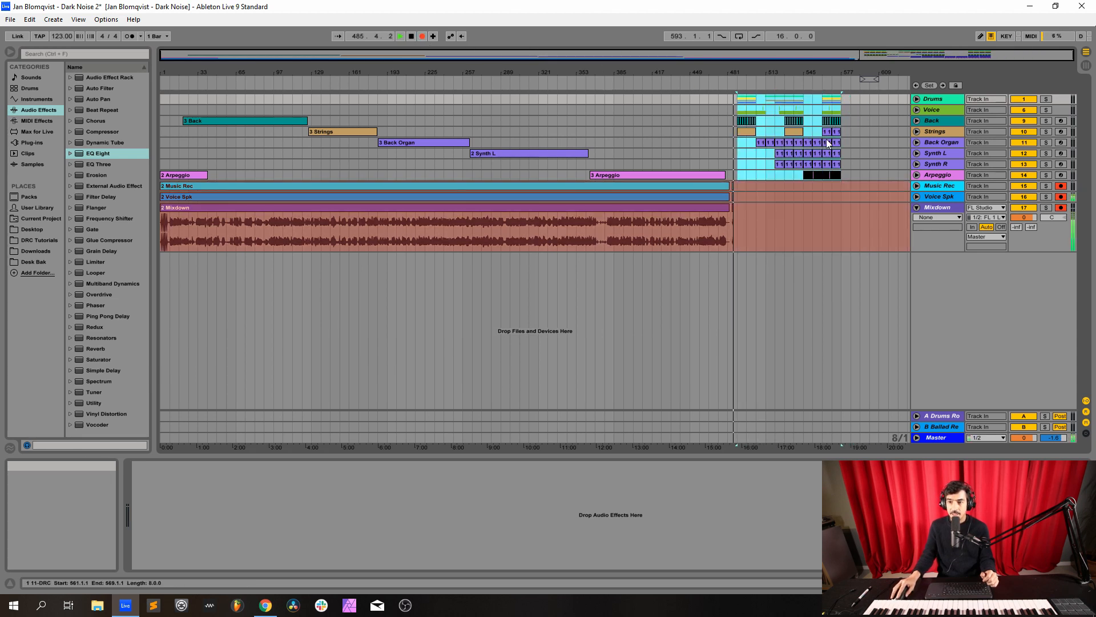
Unfold the Arpeggio track in the Arrangement view, reduce its height, and display the automation of its DRC synth
drag(775, 70, 678, 69)
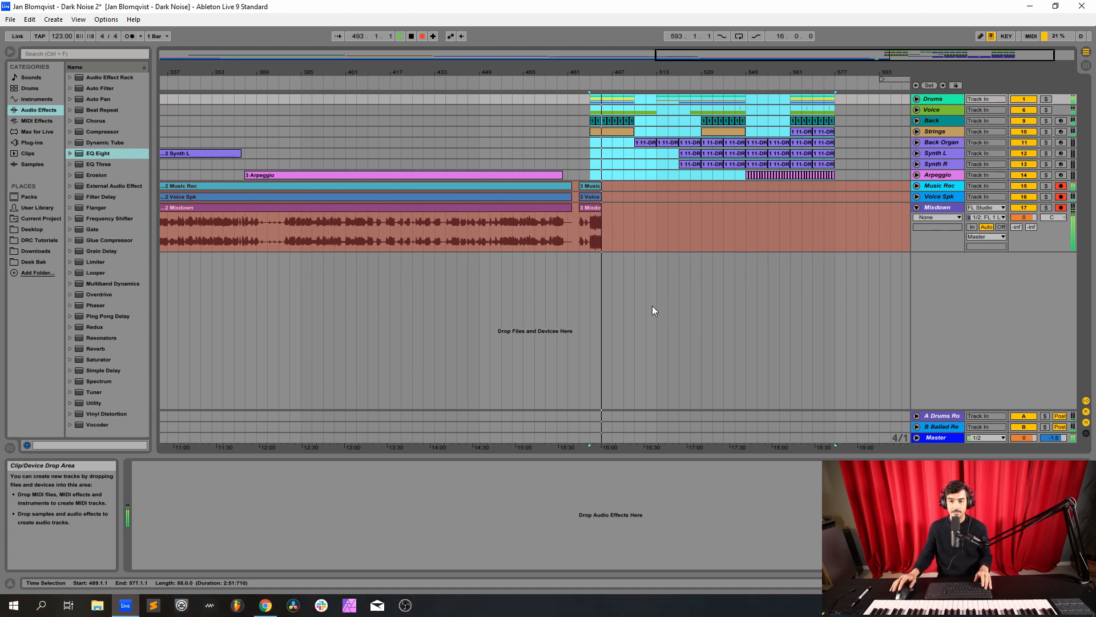
key(Tab)
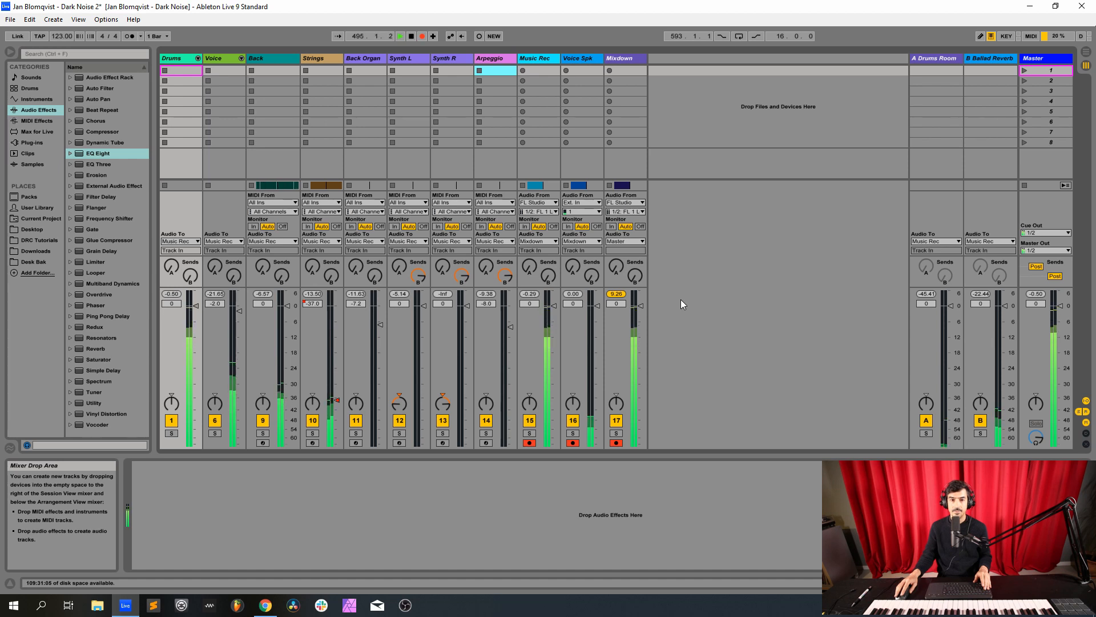
key(Tab)
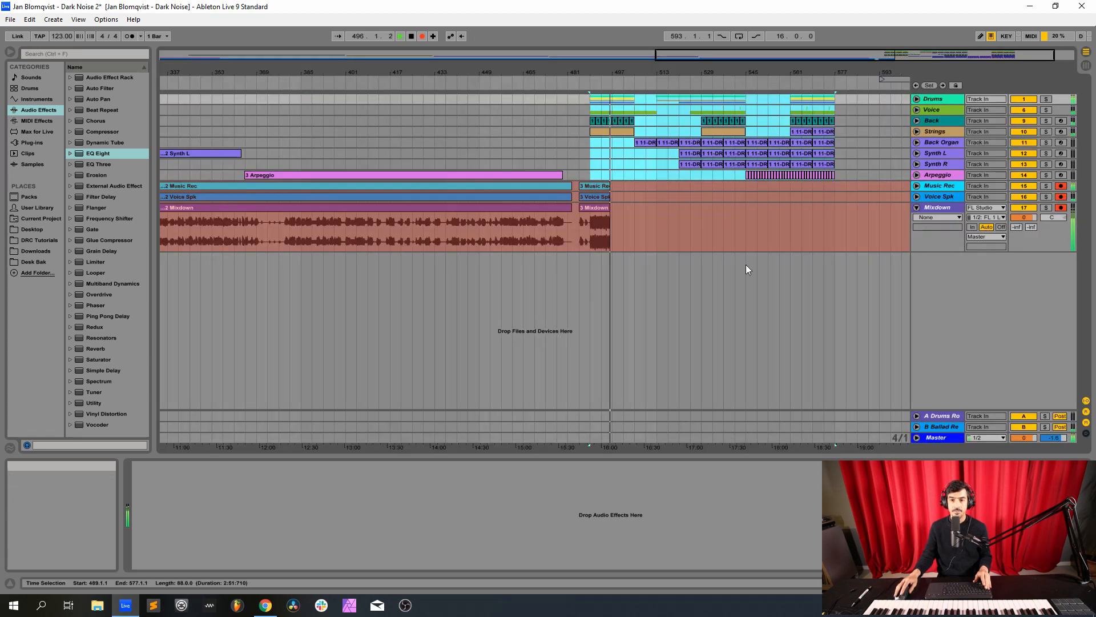
click(916, 174)
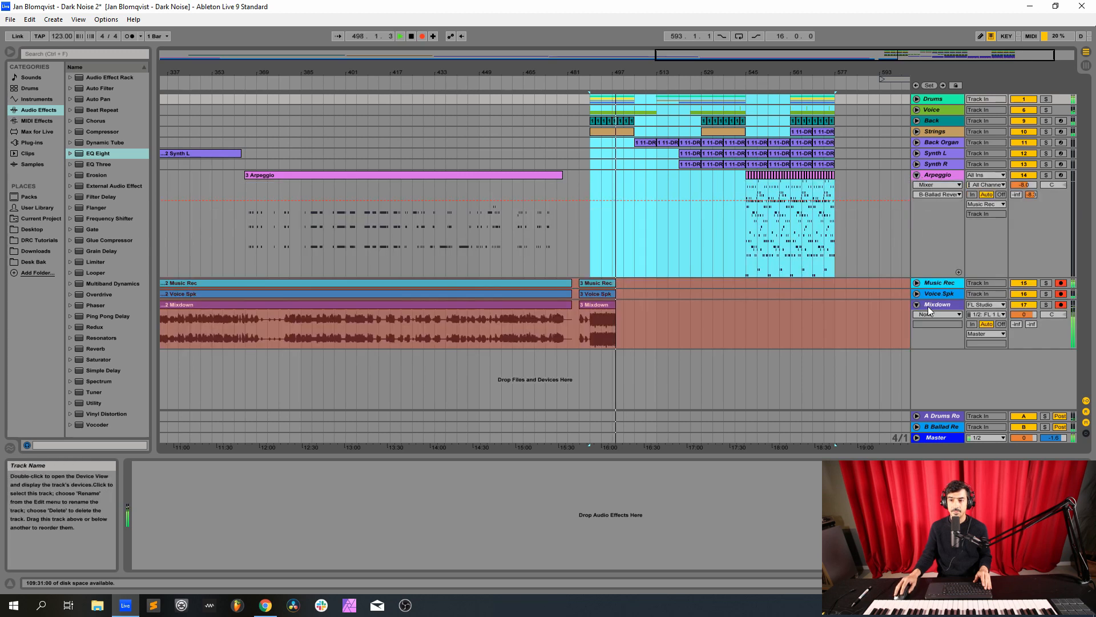
drag(937, 277, 937, 238)
click(933, 184)
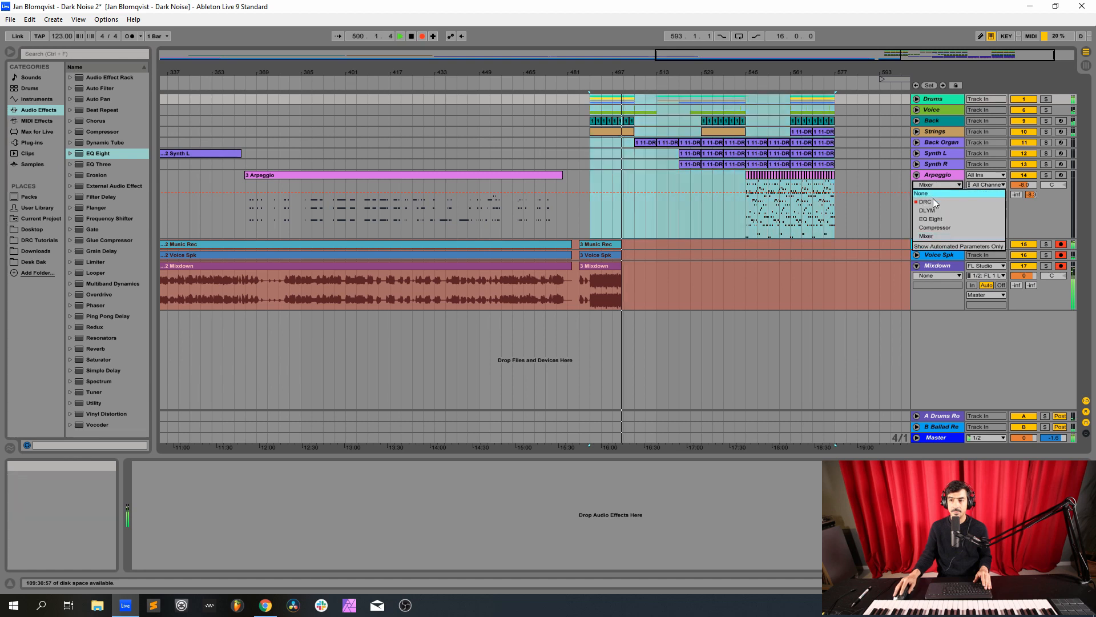
click(933, 200)
Review the Arpeggio's DRC automation envelopes for Eg2 Sustain, Filter Q, Eg2 Decay, Eg1 Decay and Volume one after another
click(940, 194)
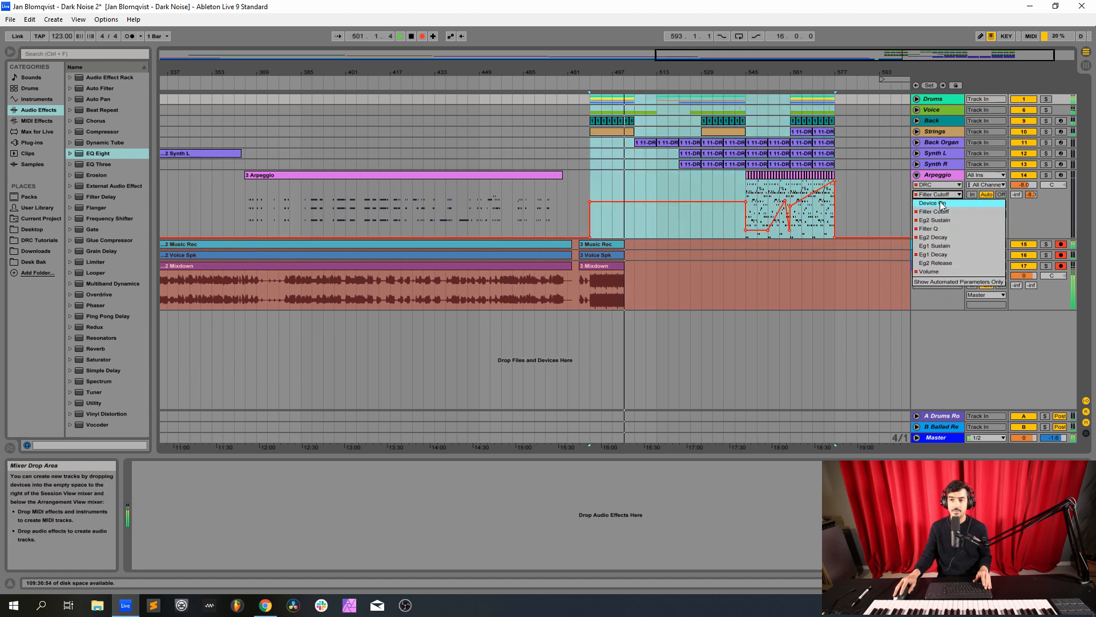
click(943, 219)
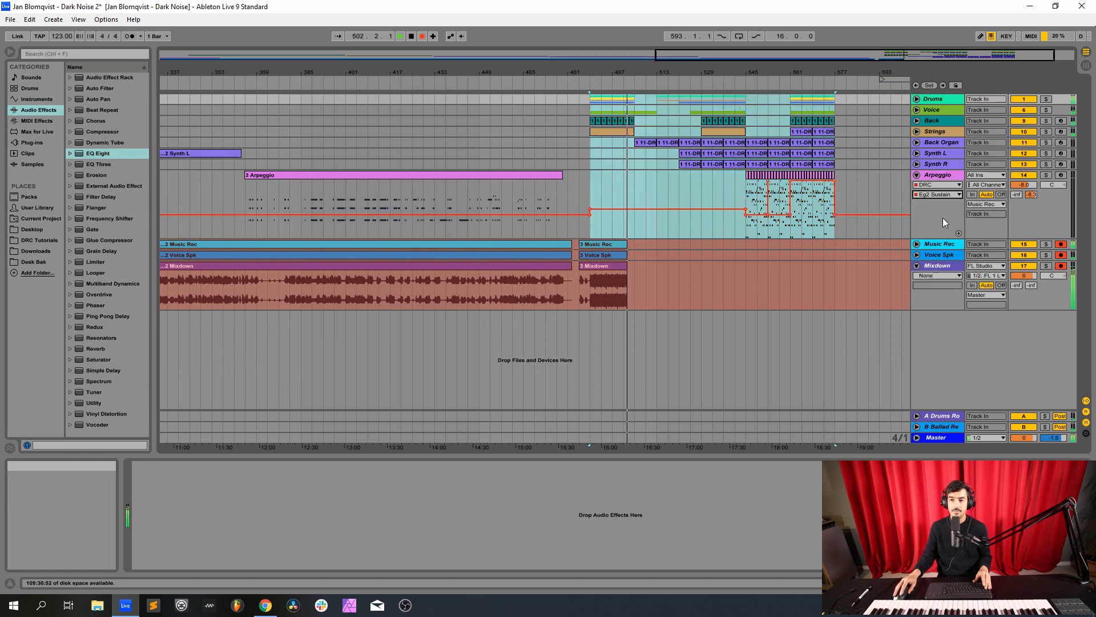
click(942, 194)
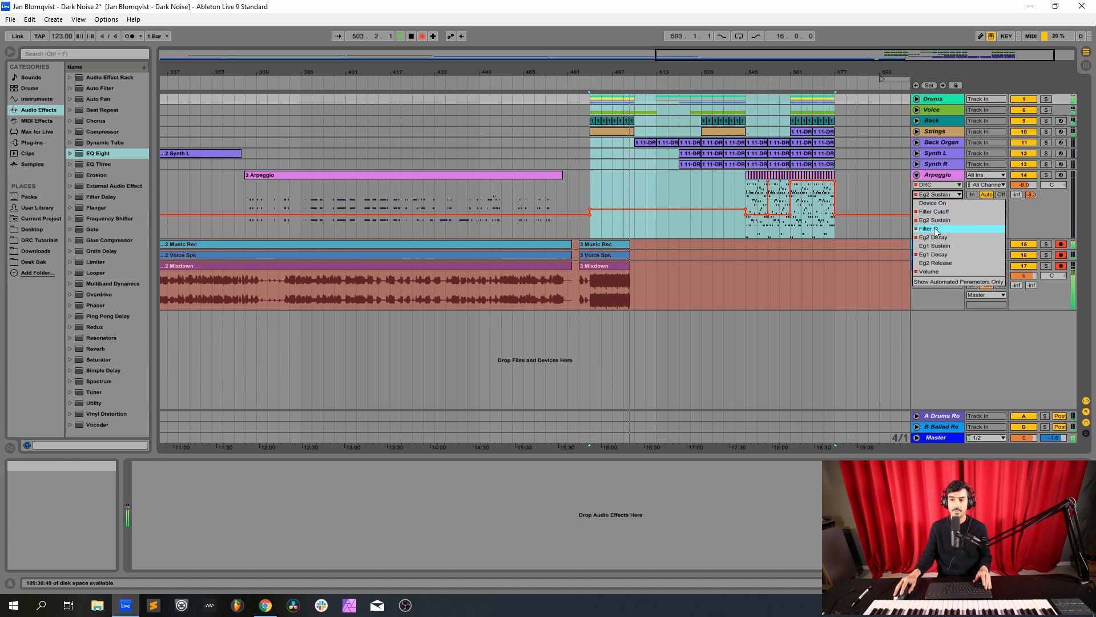
click(936, 228)
click(936, 195)
click(940, 237)
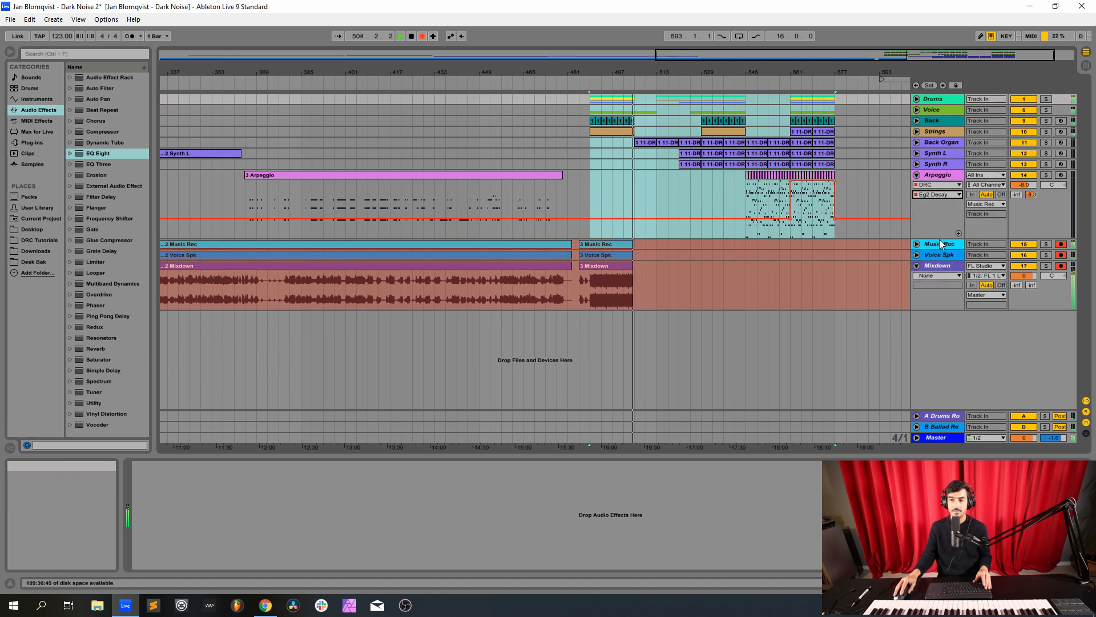
click(931, 194)
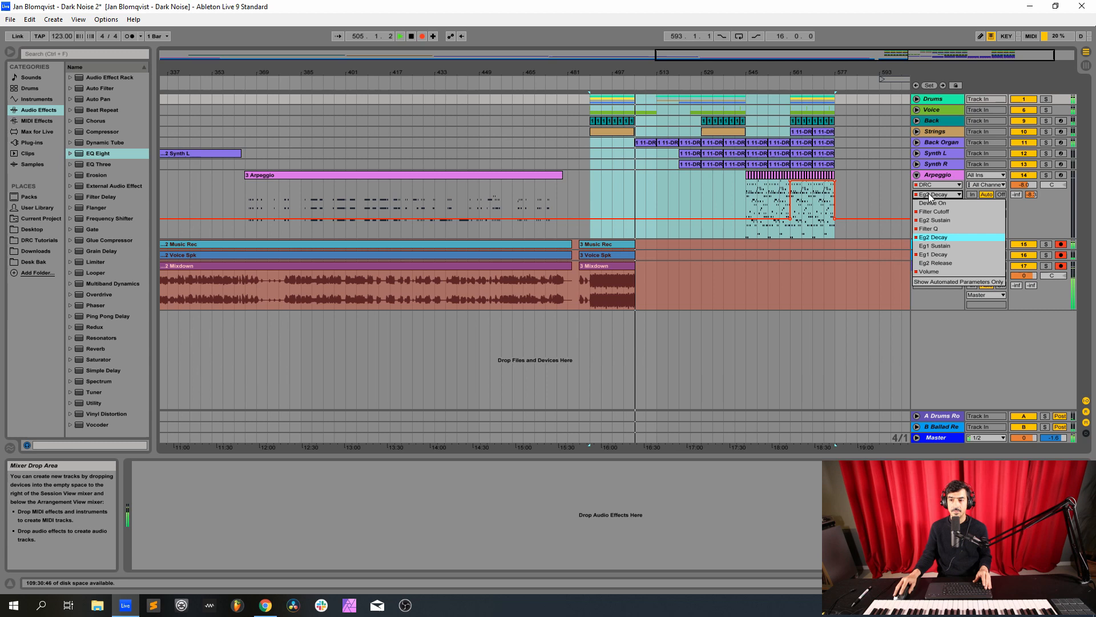
click(934, 254)
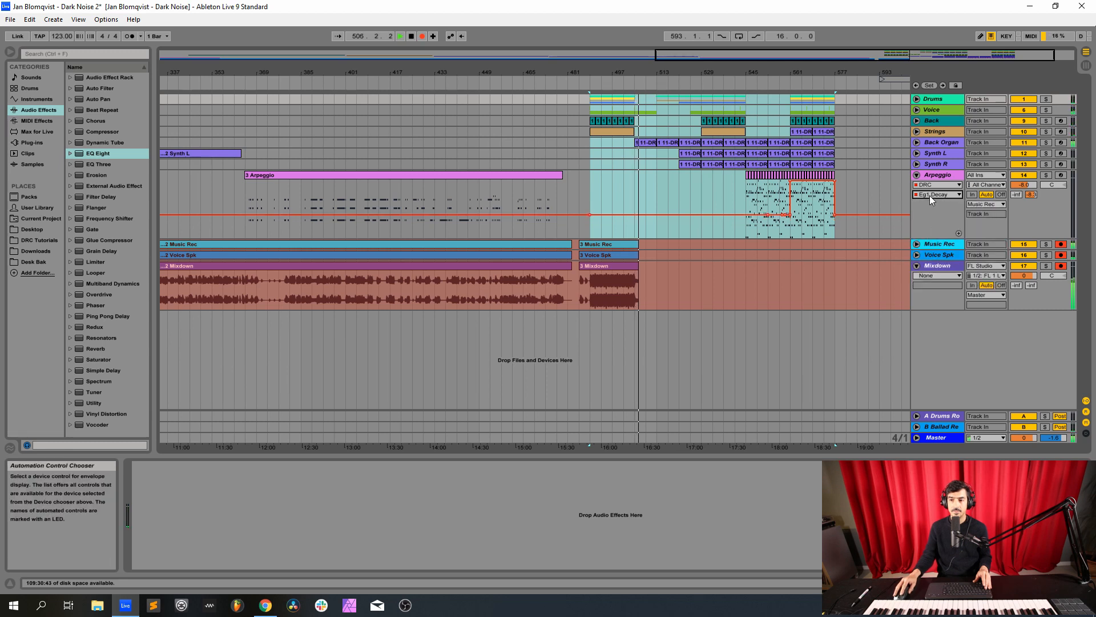
click(929, 196)
click(935, 271)
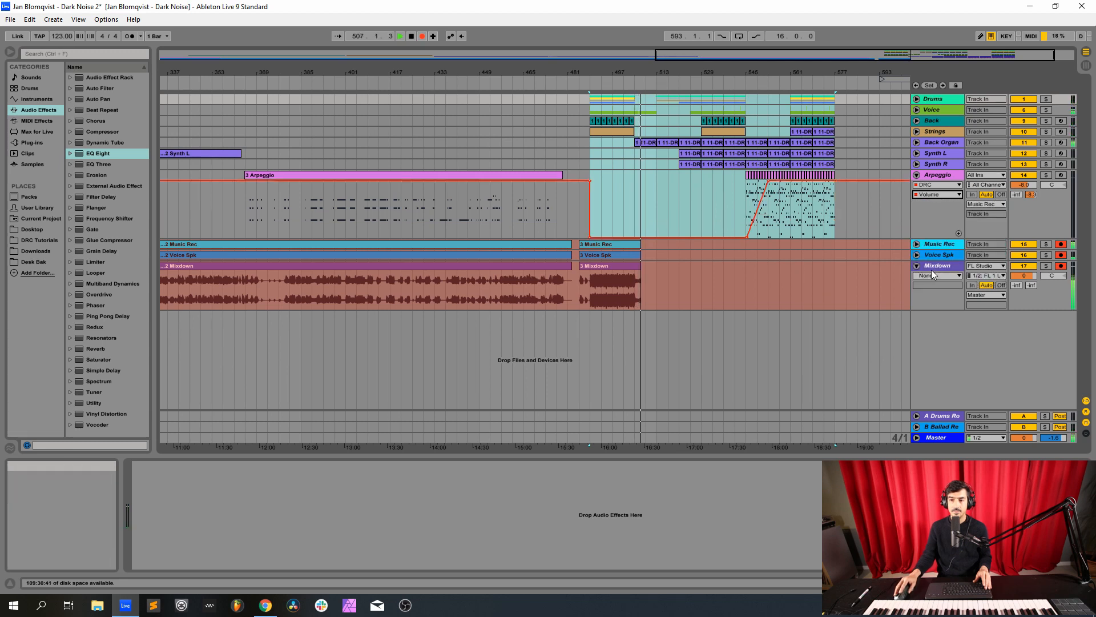
Display the Arpeggio's DRC Filter Cutoff automation again and make the track lane slightly shorter
click(931, 193)
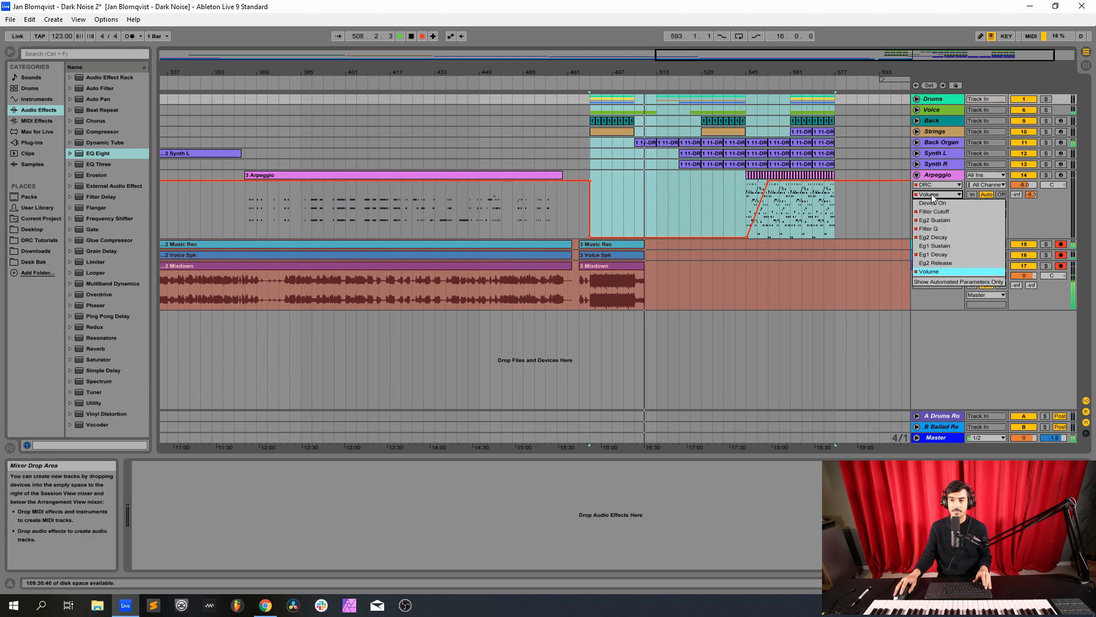
click(936, 211)
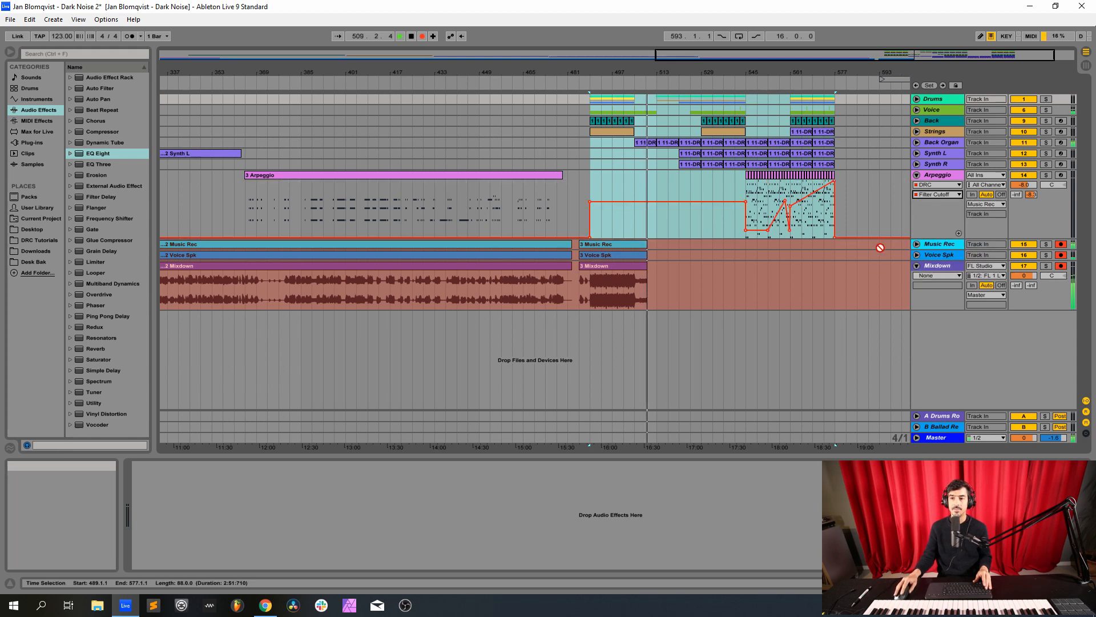
drag(938, 238, 938, 217)
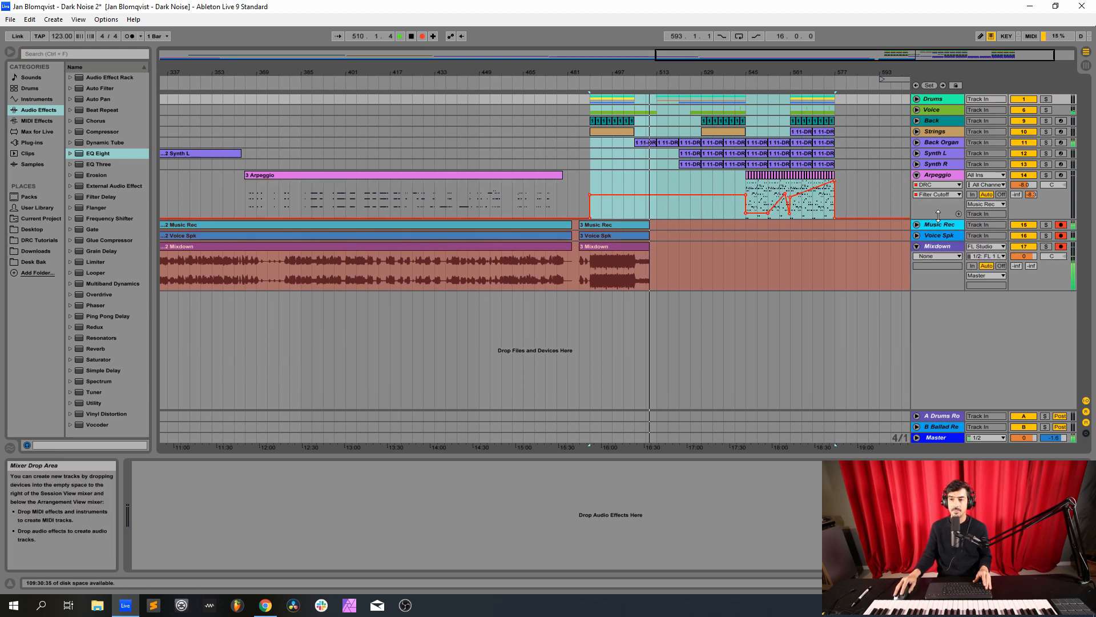
Unfold the Back Organ track and display its DRC Filter Cutoff automation
click(917, 143)
click(930, 151)
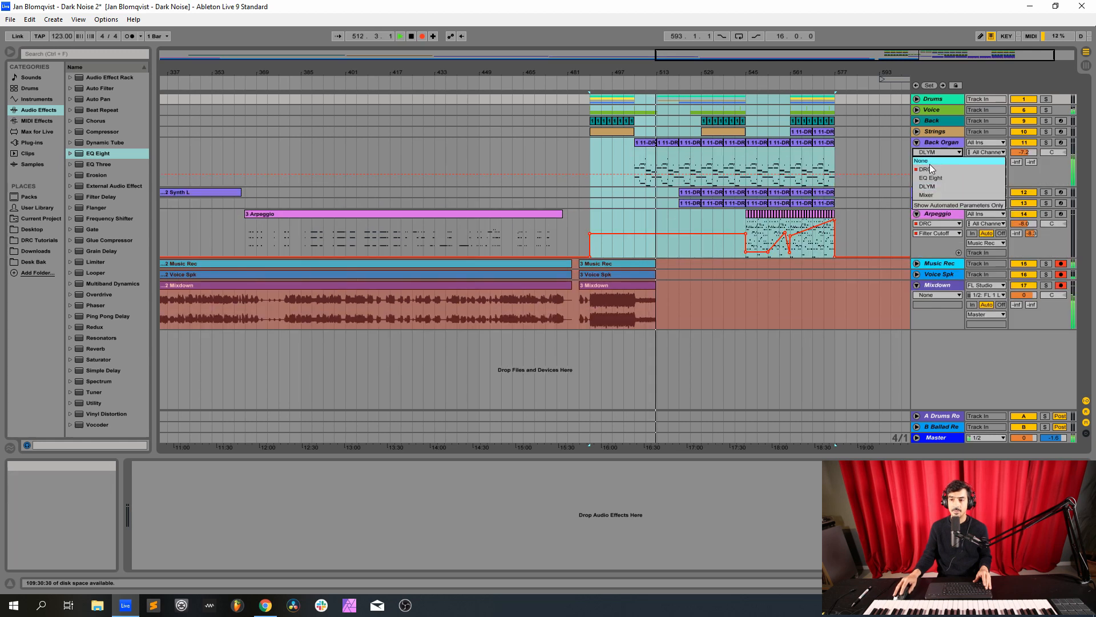
click(926, 168)
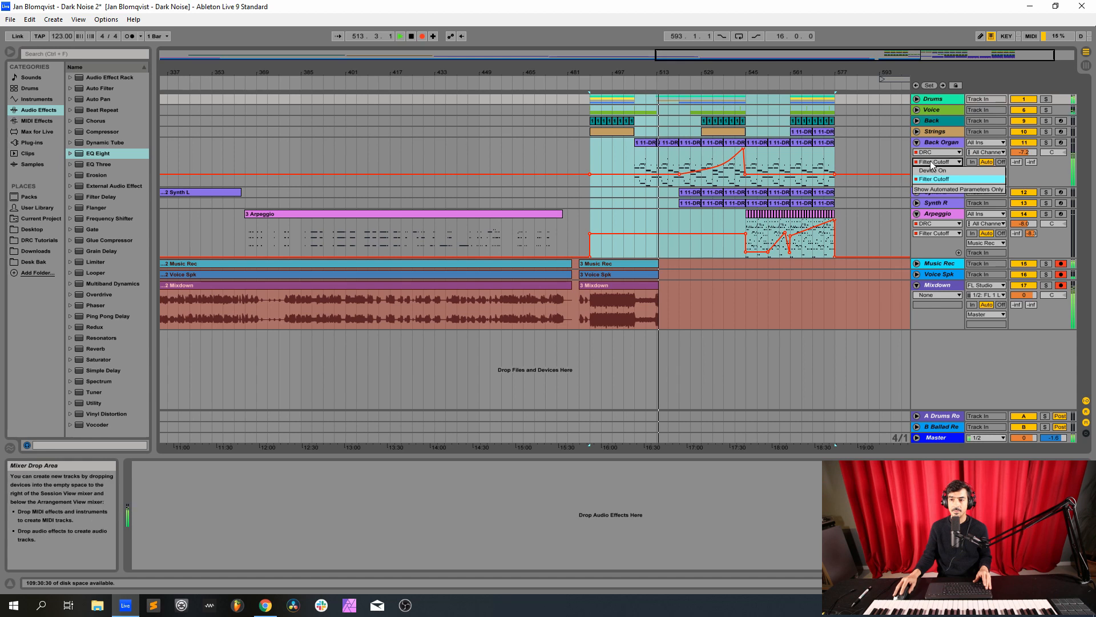
Unfold the Synth L track to check which devices are automated, and fold it again
click(917, 192)
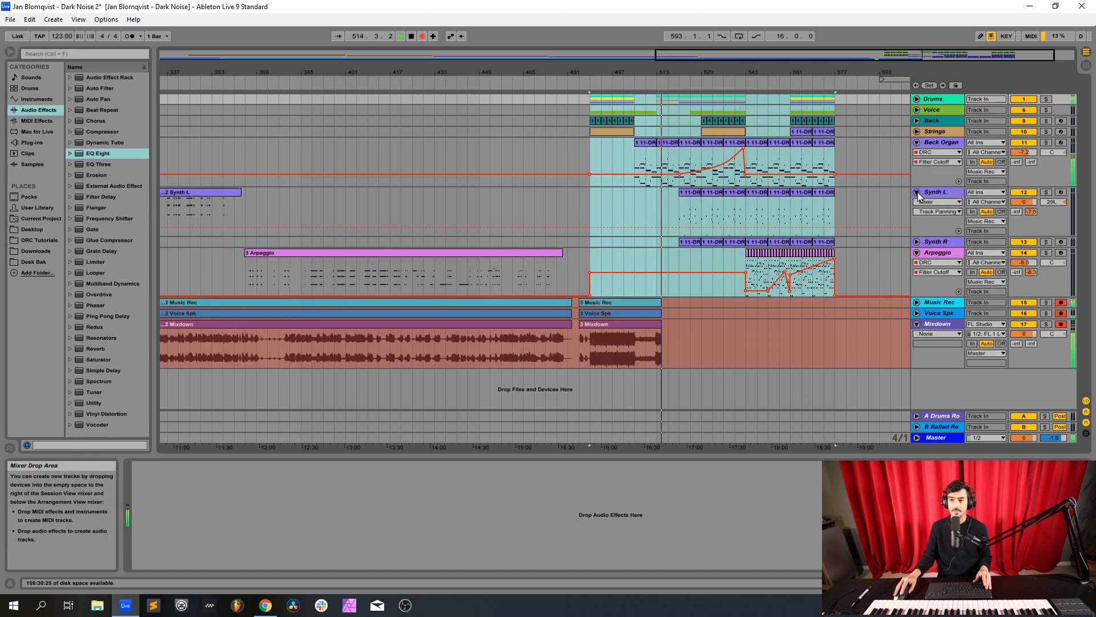
click(922, 202)
click(920, 200)
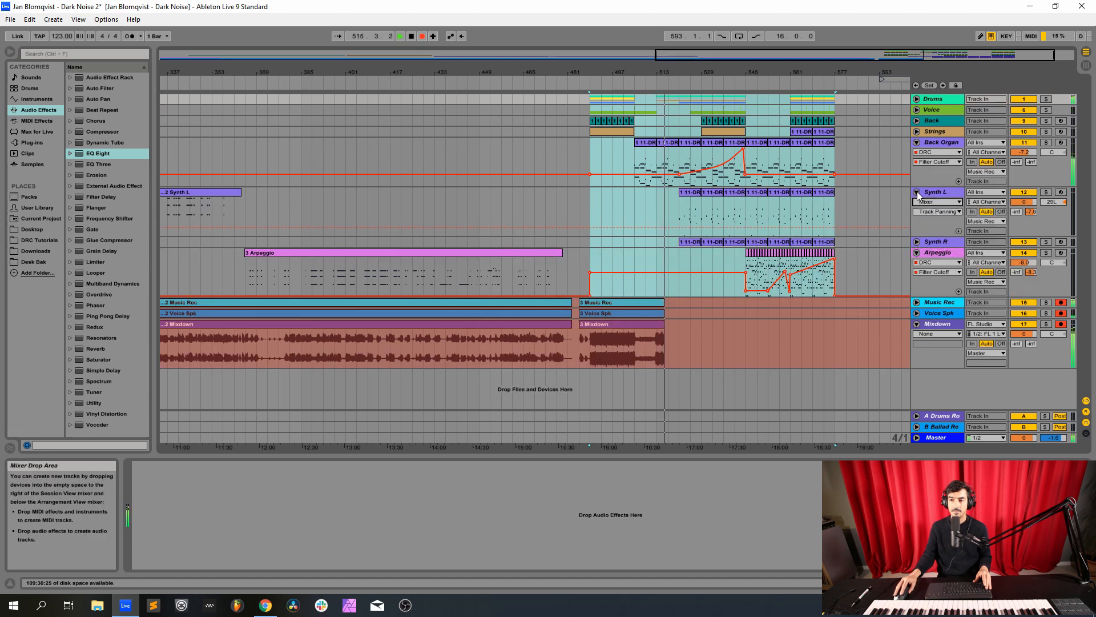
click(918, 192)
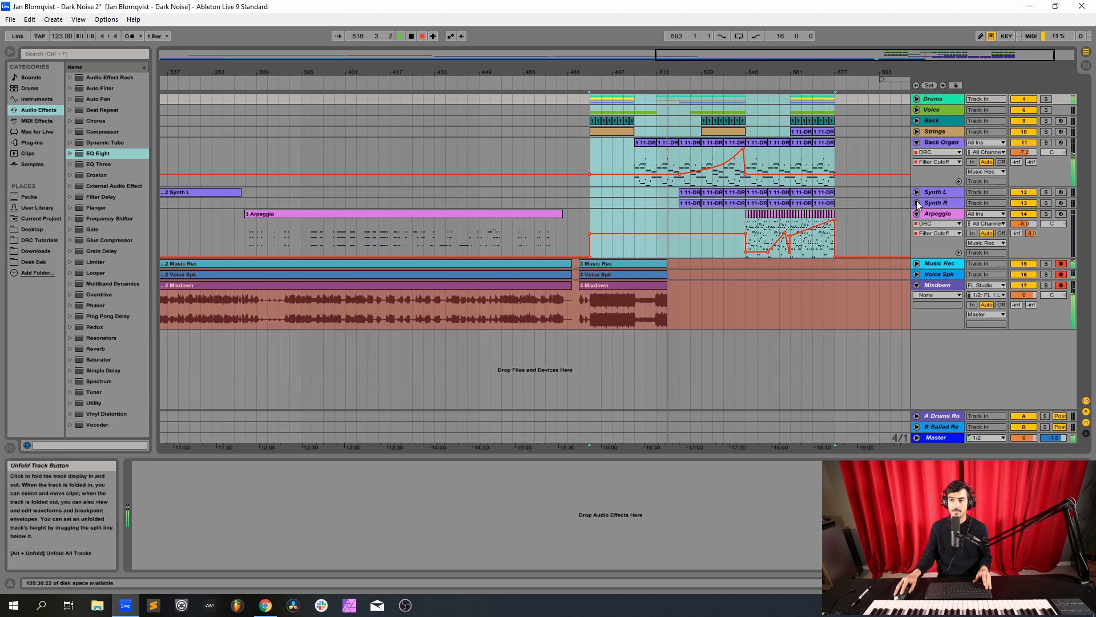
Unfold the Strings track, display its mixer Track Volume automation, and fold the track again
click(917, 132)
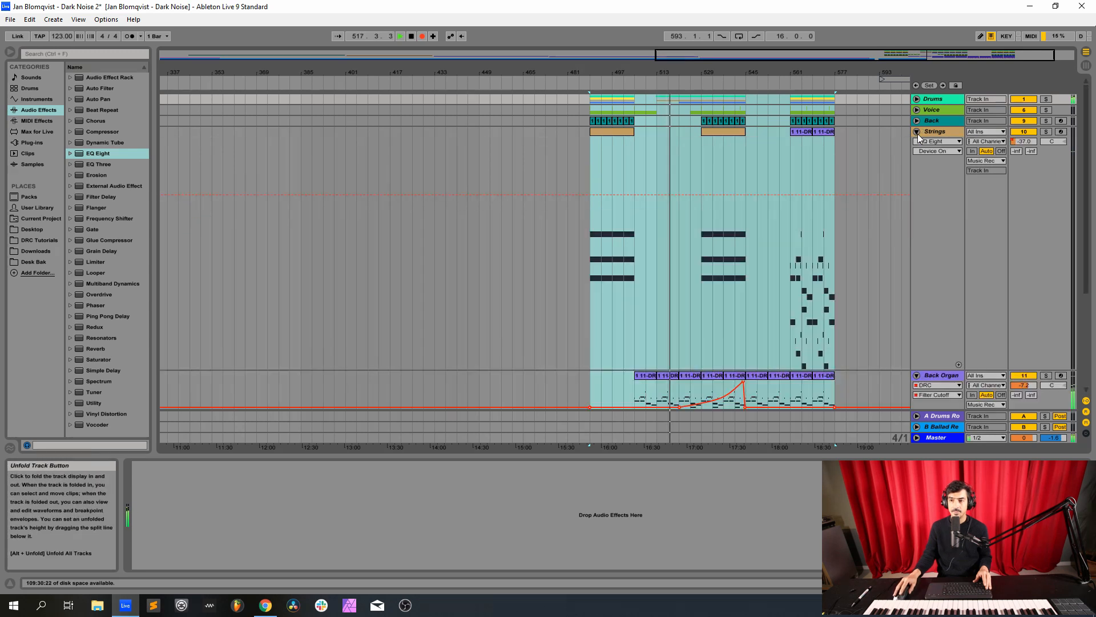
click(917, 132)
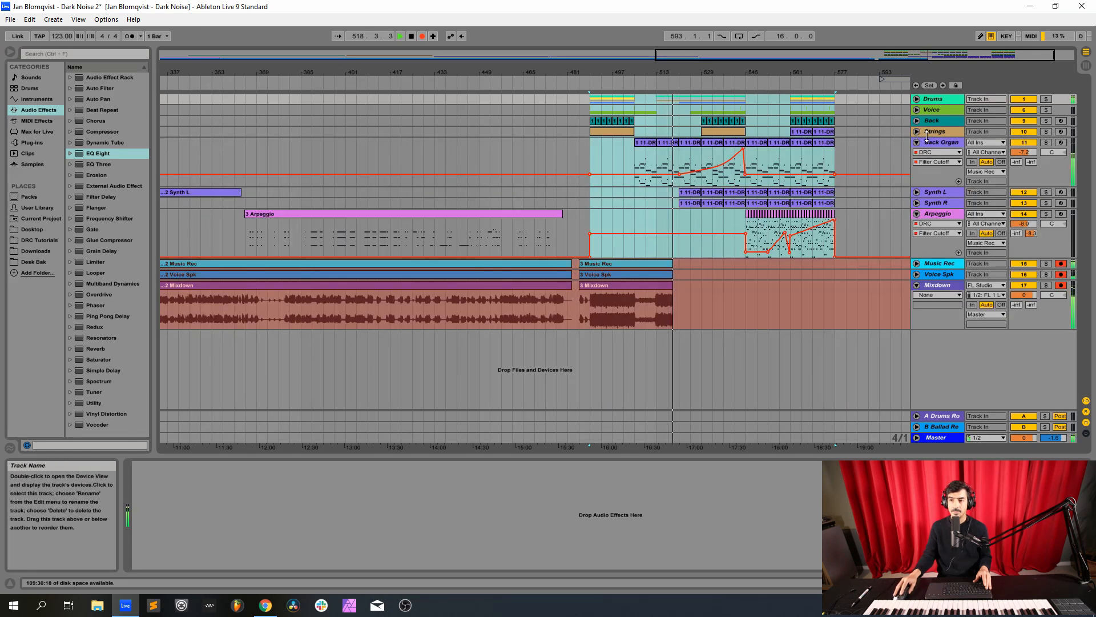
click(917, 132)
click(936, 141)
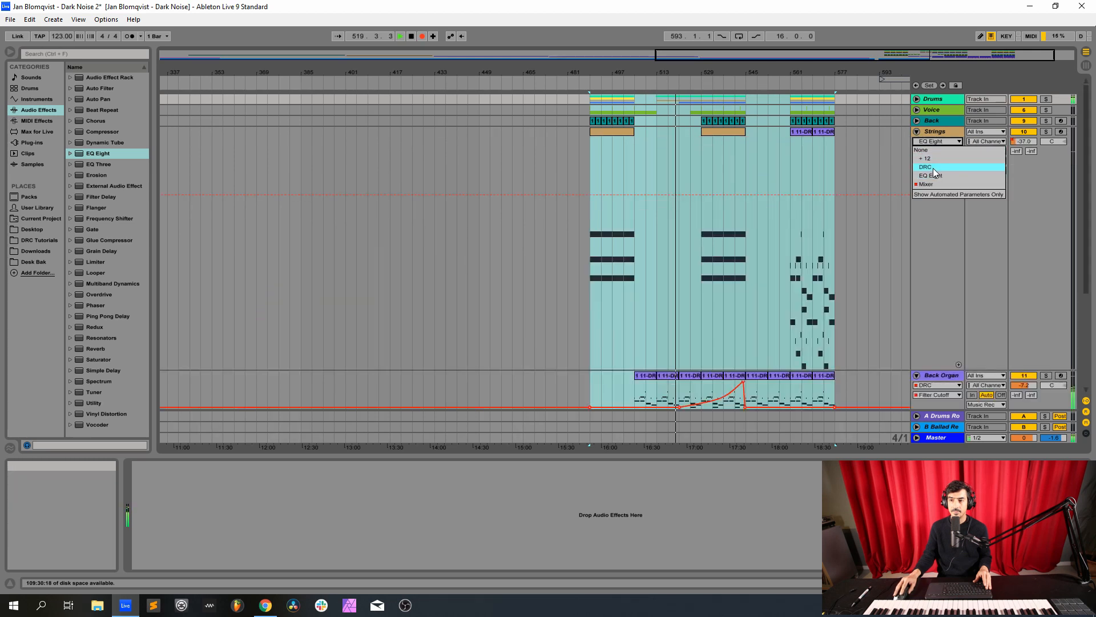
click(930, 184)
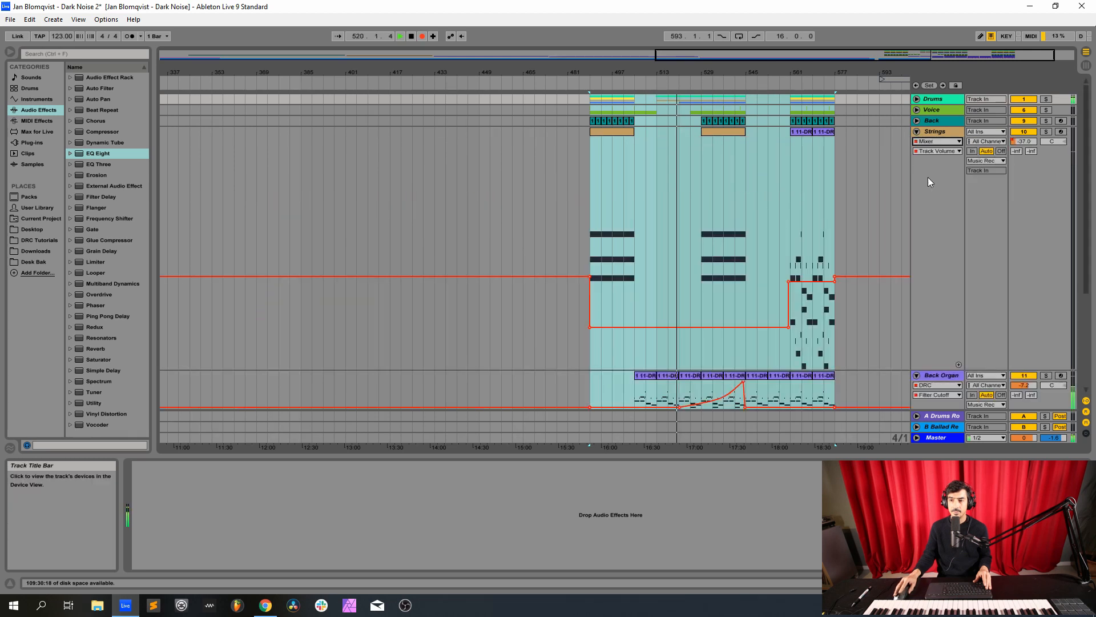
click(916, 133)
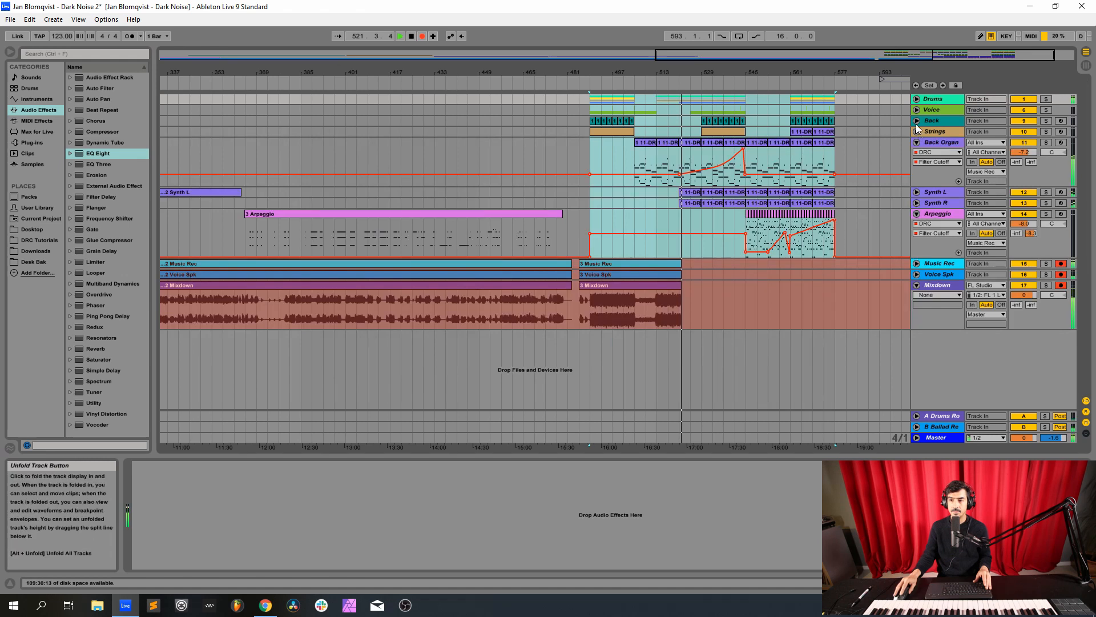
Unfold the Back track to check its DRC automation, and fold it again
click(916, 122)
click(926, 130)
click(933, 143)
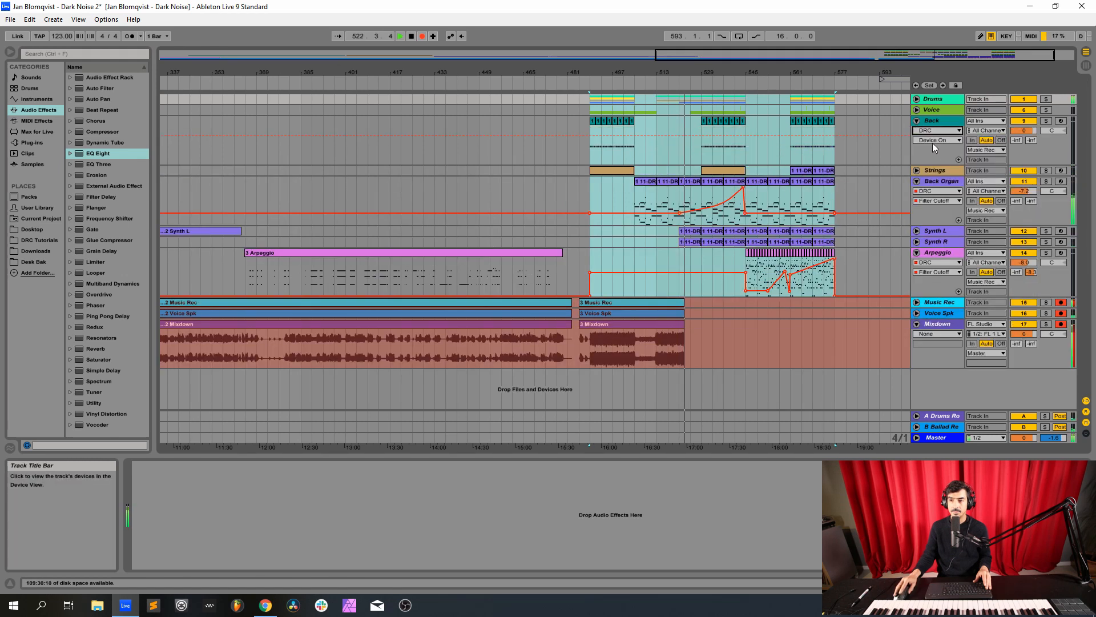
click(916, 122)
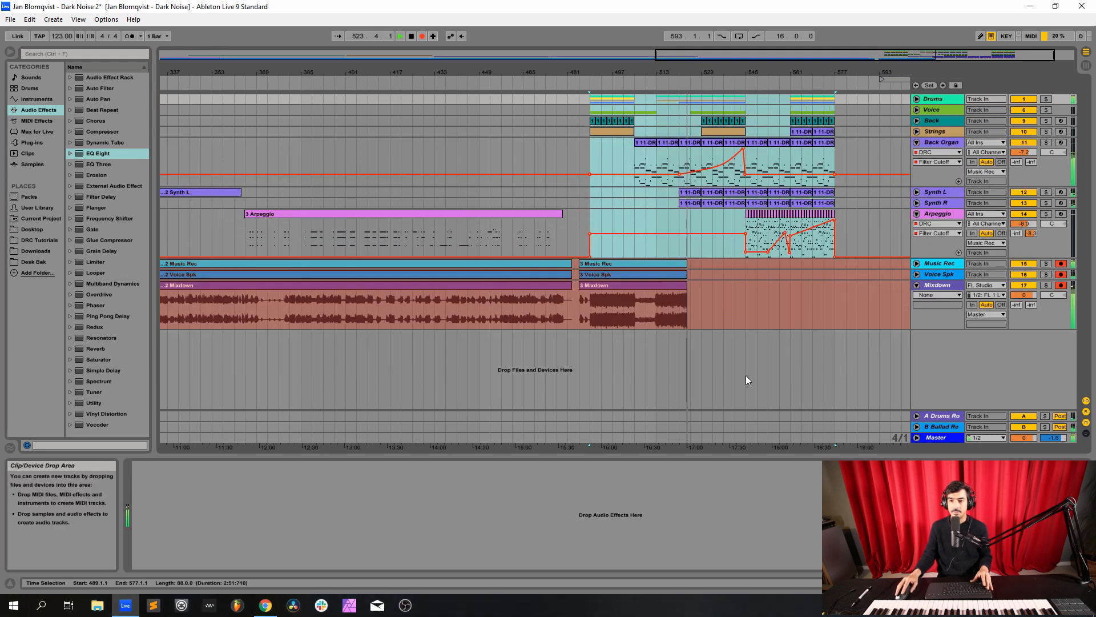